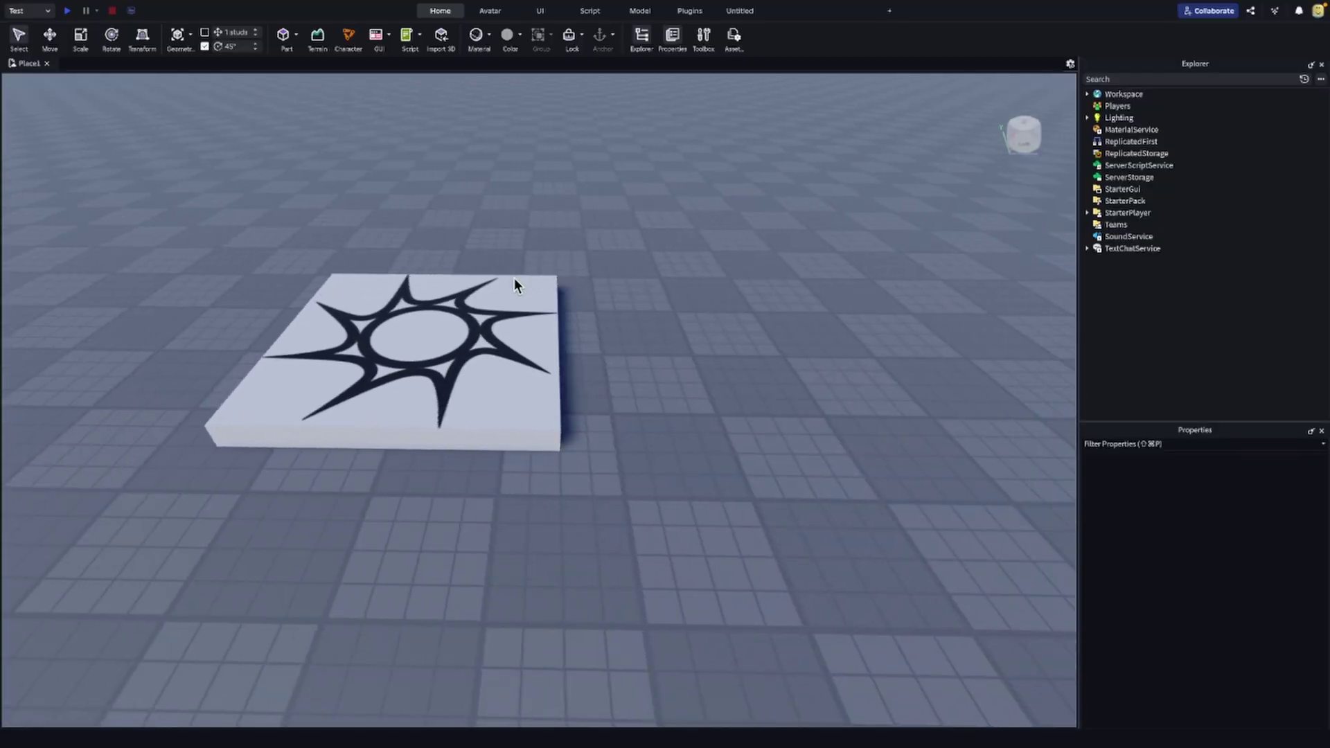
left_click_drag(254, 288, 519, 456)
key("a")
key("w")
key("d")
key("s")
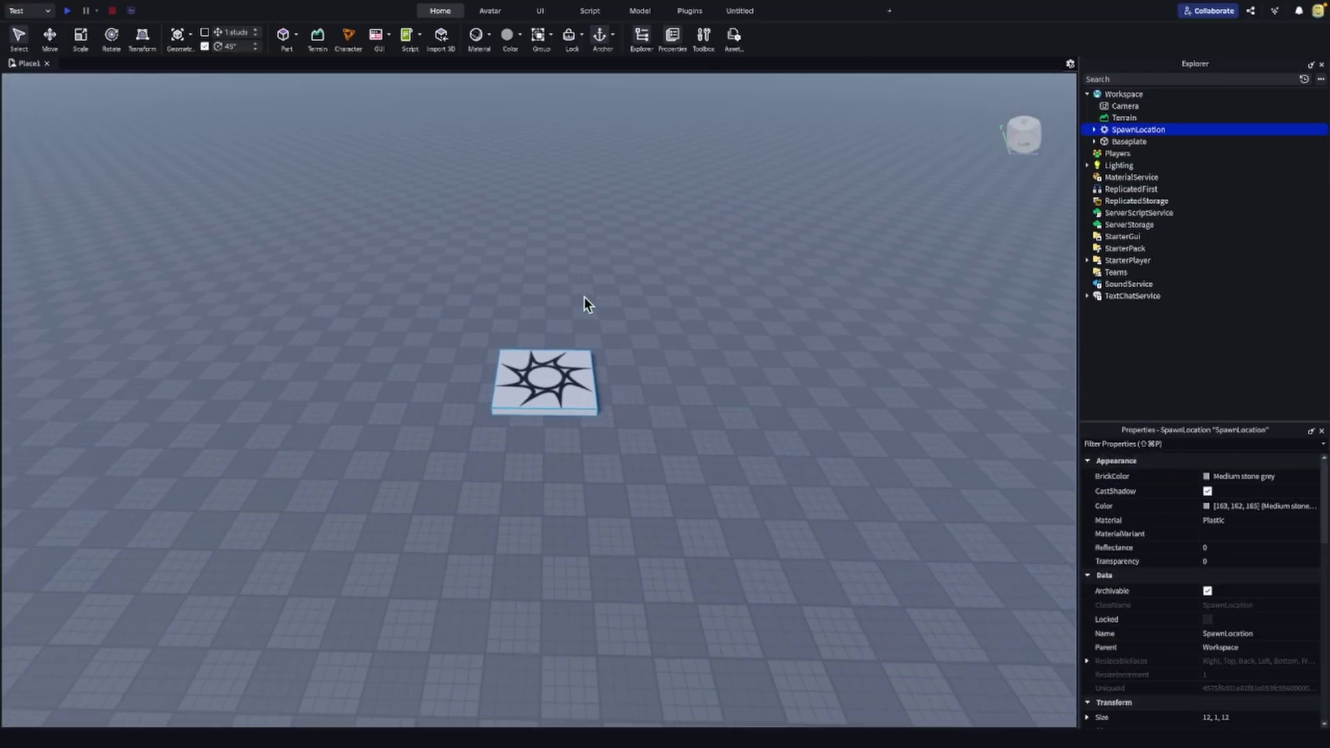
right_click_drag(584, 297, 589, 293)
key("d")
left_click_drag(577, 196, 818, 427)
right_click_drag(818, 427, 801, 411)
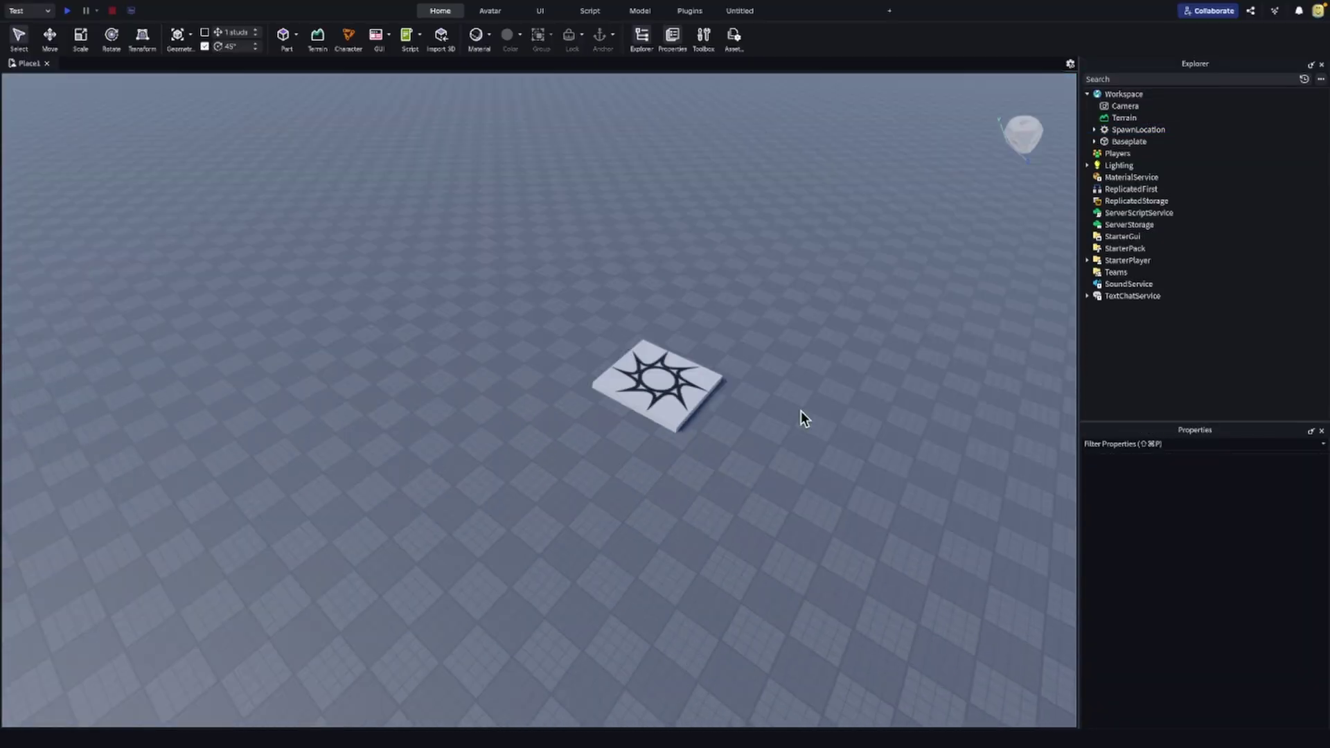
key("w")
left_click_drag(810, 386, 779, 248)
right_click_drag(779, 249, 772, 244)
key("w")
key("s")
key("w")
key("s")
Step: Open the Character Inserter plugin and set the rig type for inserted characters to R6
left_click(689, 10)
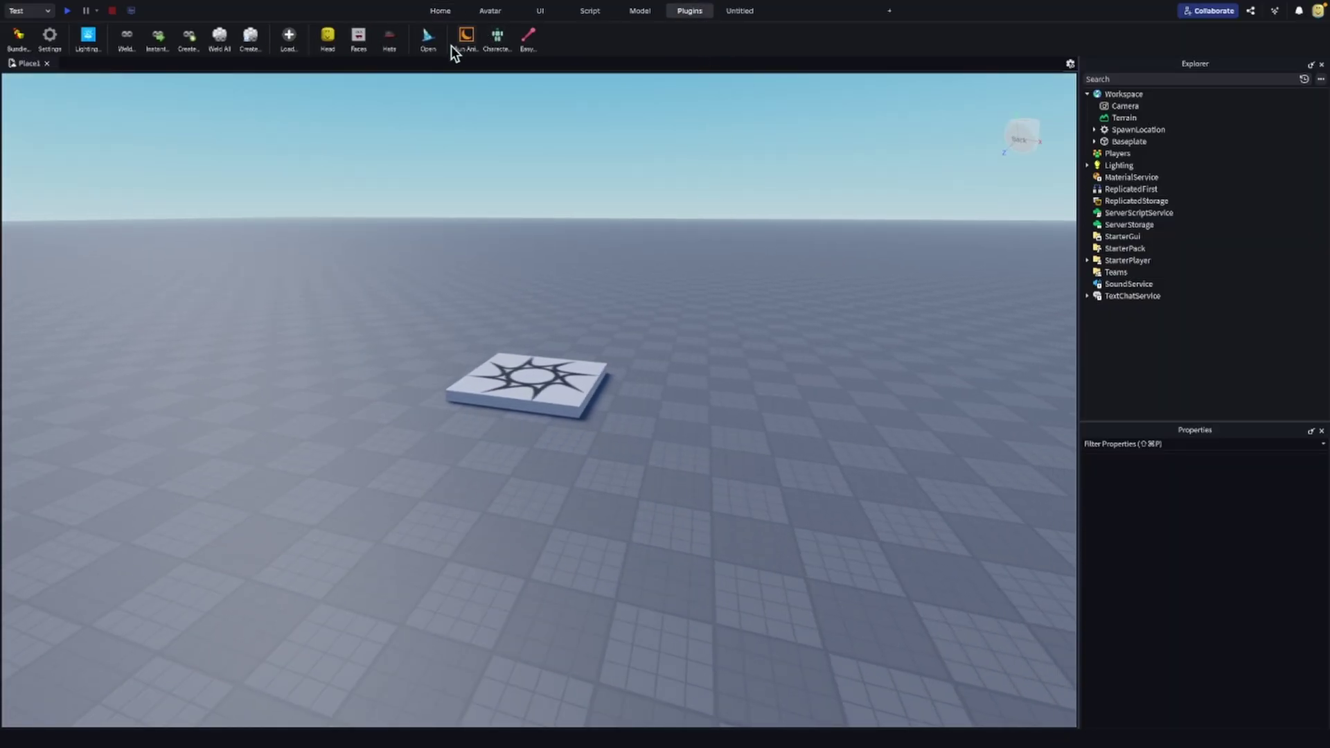
left_click(497, 36)
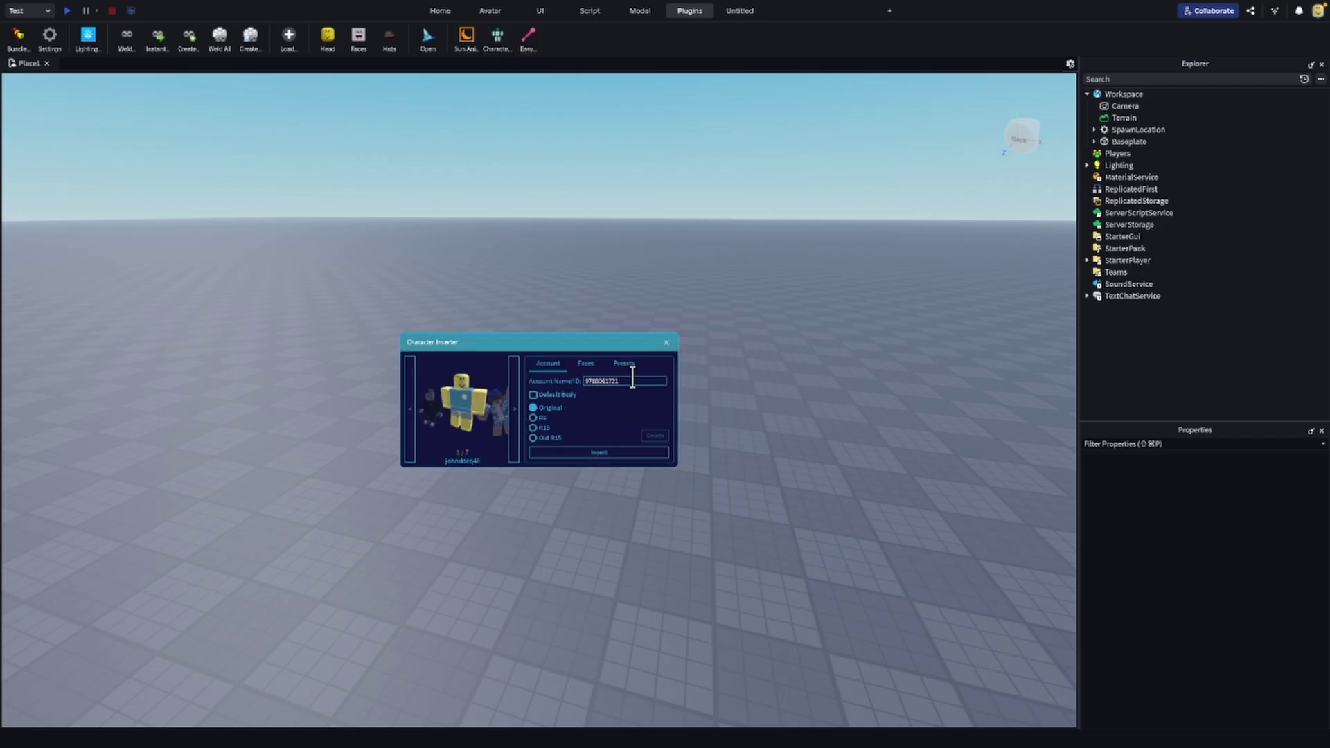
left_click_drag(634, 382, 580, 379)
left_click(513, 409)
left_click(533, 418)
left_click(574, 454)
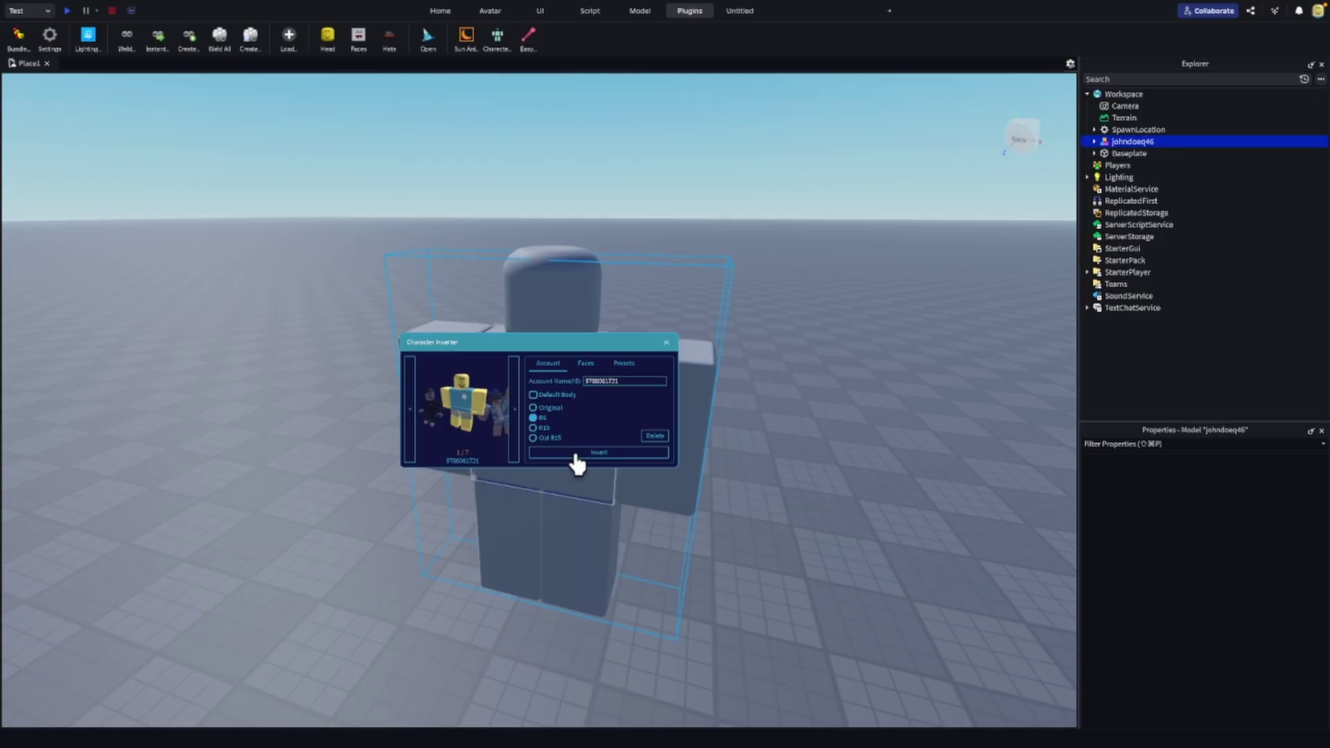
left_click(644, 584)
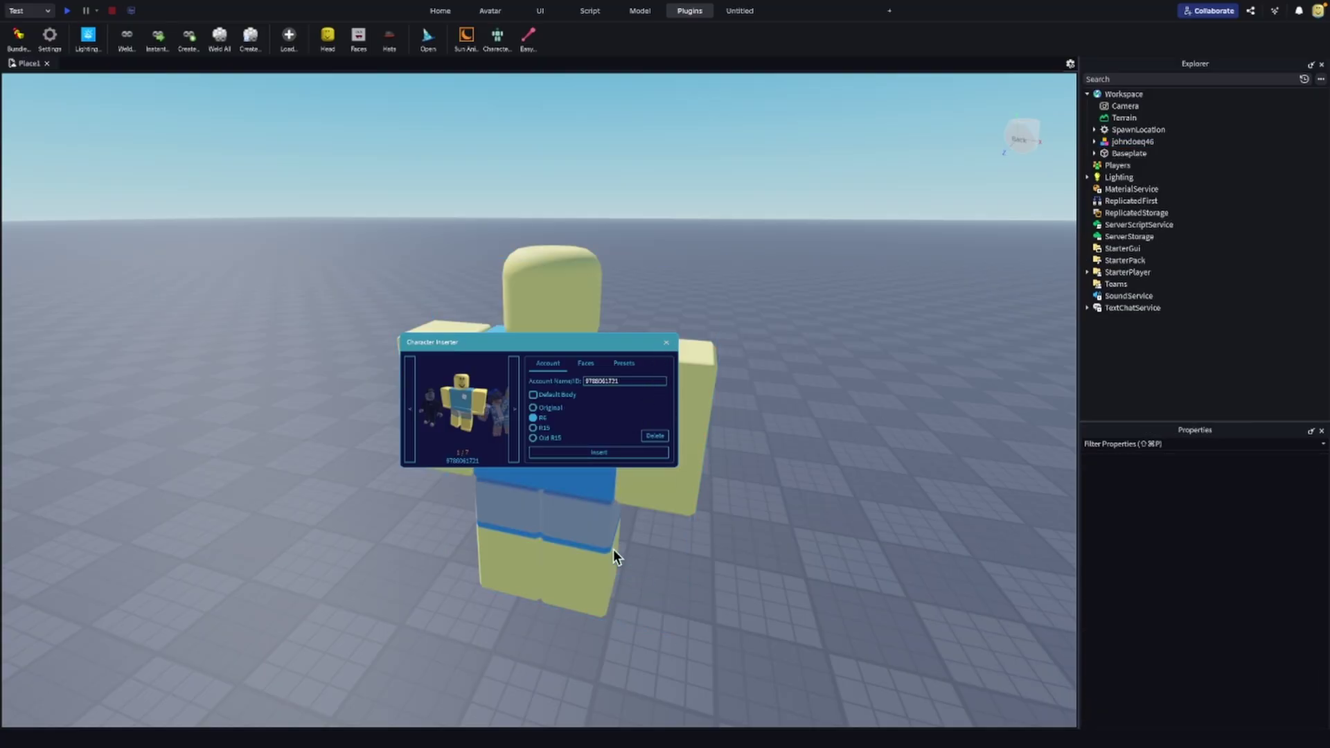
left_click(614, 550)
key("Delete")
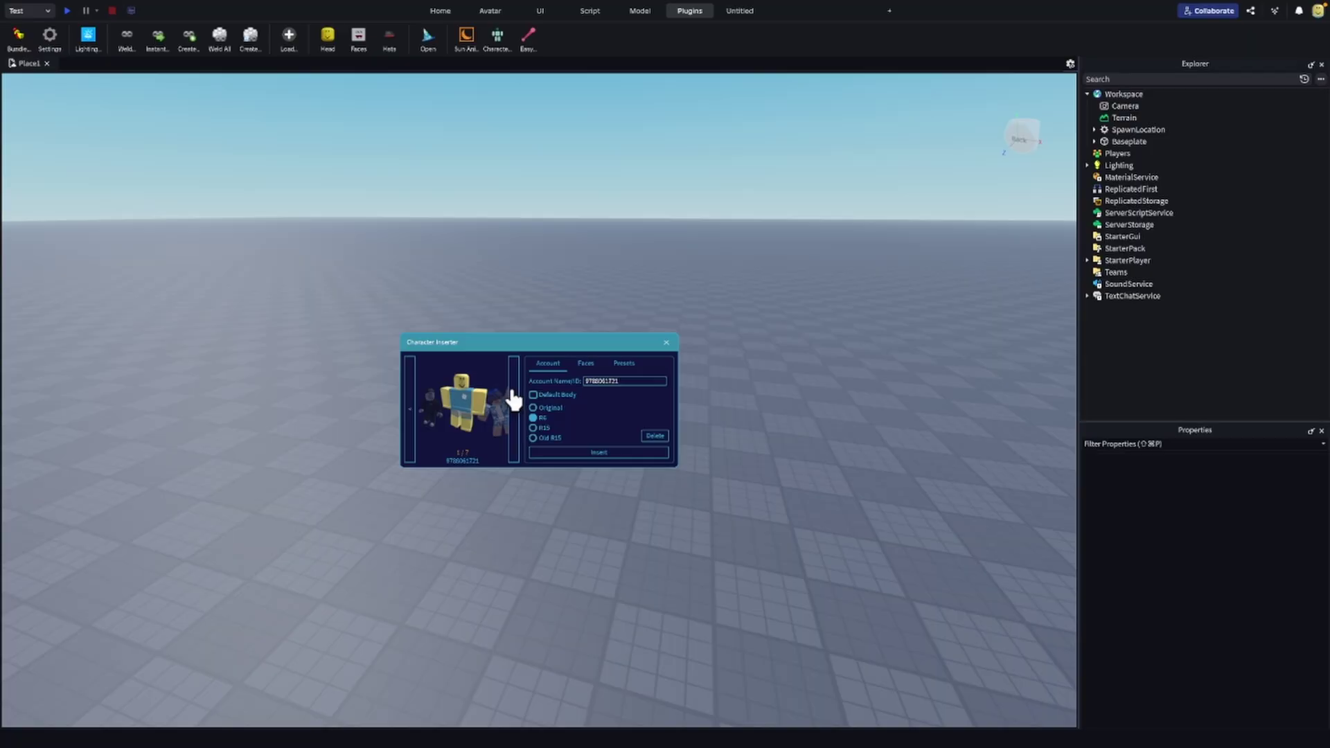
Step: Insert the next saved account's character as an R6 model and close the Character Inserter
left_click(512, 400)
left_click(586, 454)
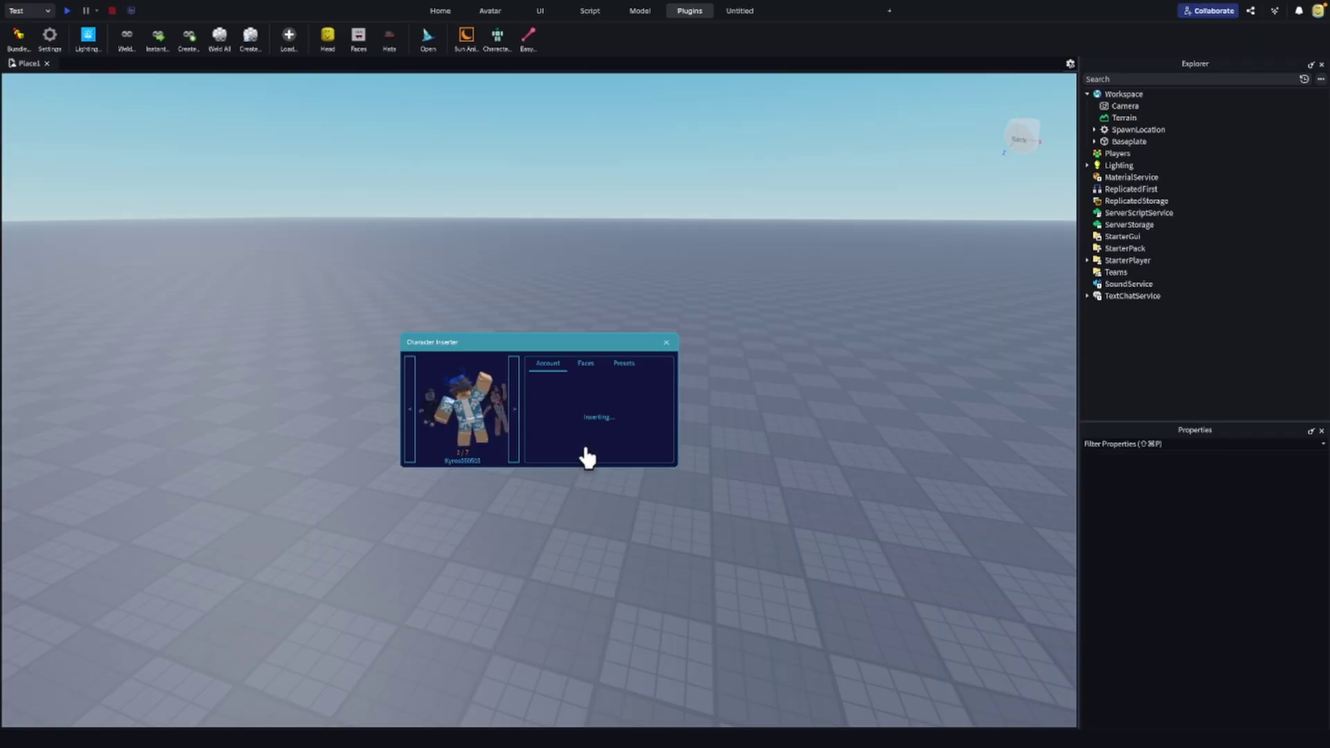
left_click(666, 343)
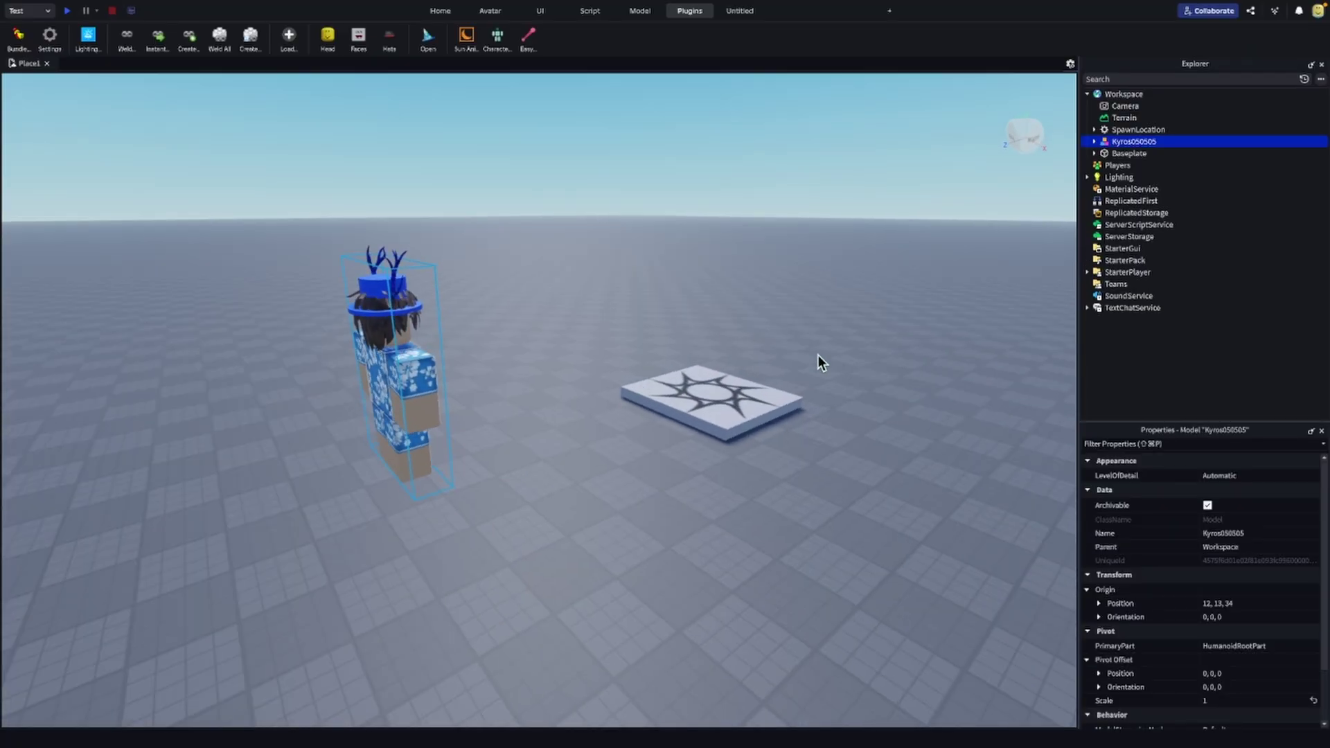
Step: Set the inserted character model's origin position to 0, 3, 0 so it stands on the spawn location
key("f")
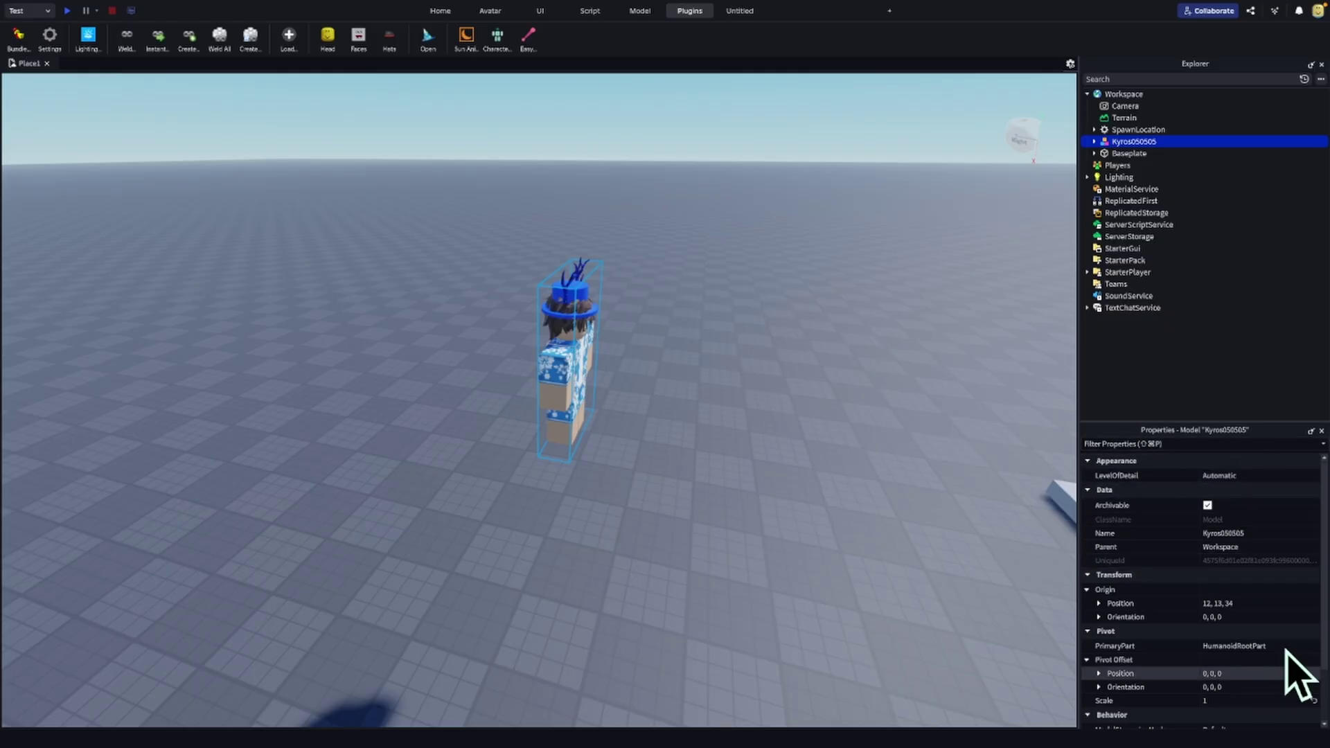
left_click(1265, 603)
key("BackSpace")
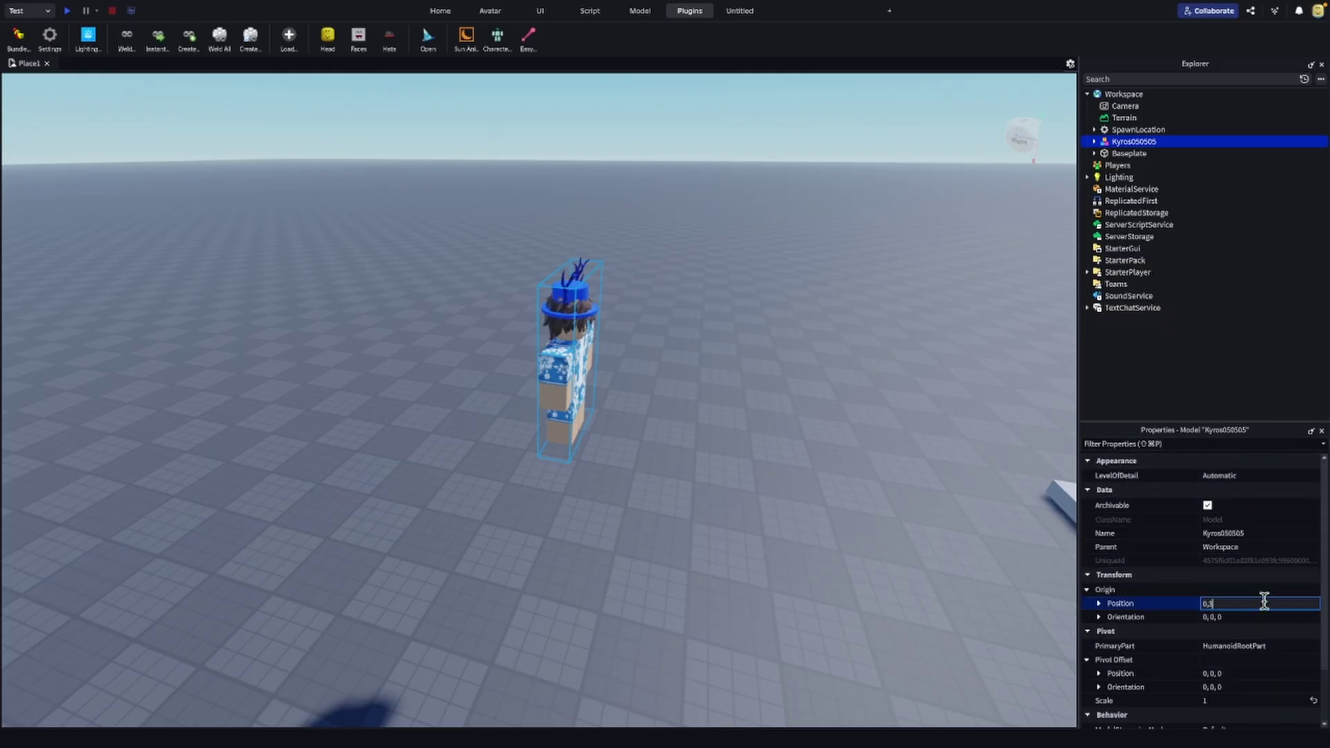
type("0,3,0")
key("Return")
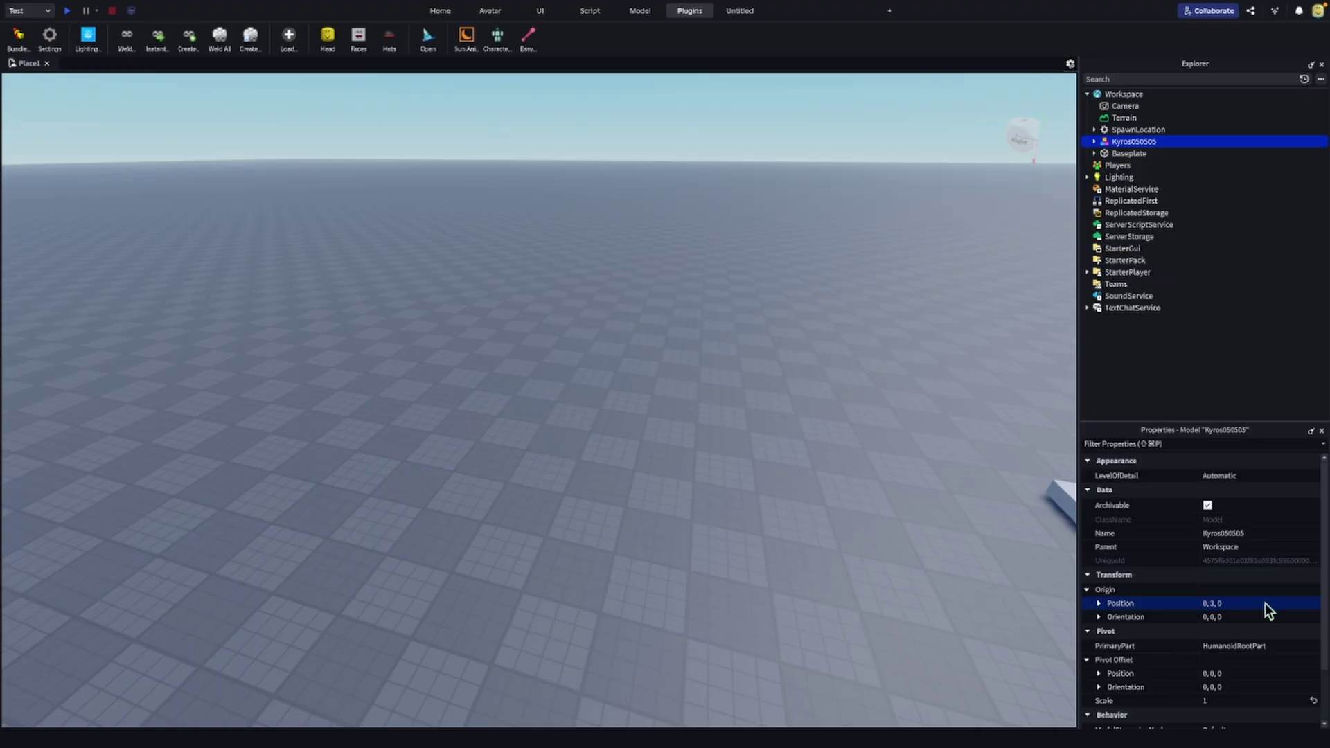
key("f")
key("w")
right_click_drag(774, 472, 767, 481)
key("s")
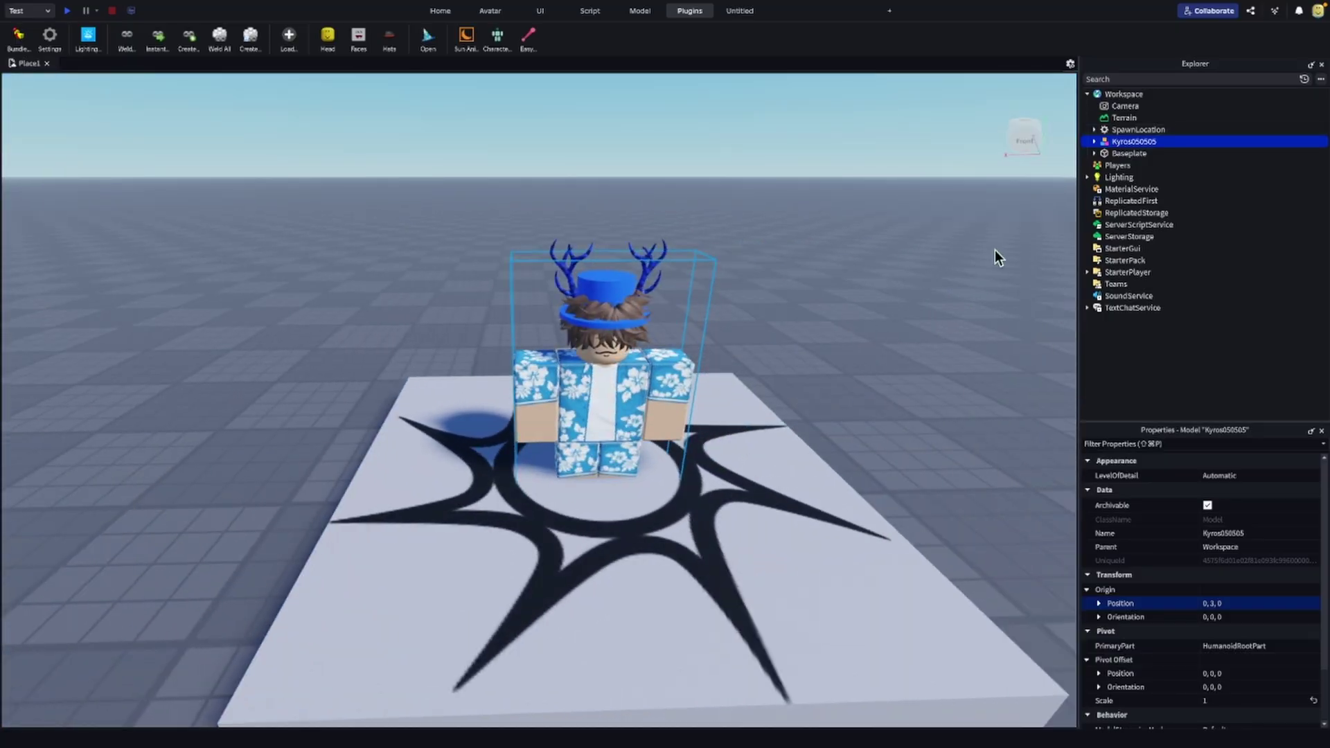
Step: Export the character model from the workspace with Export Selection
right_click(1120, 143)
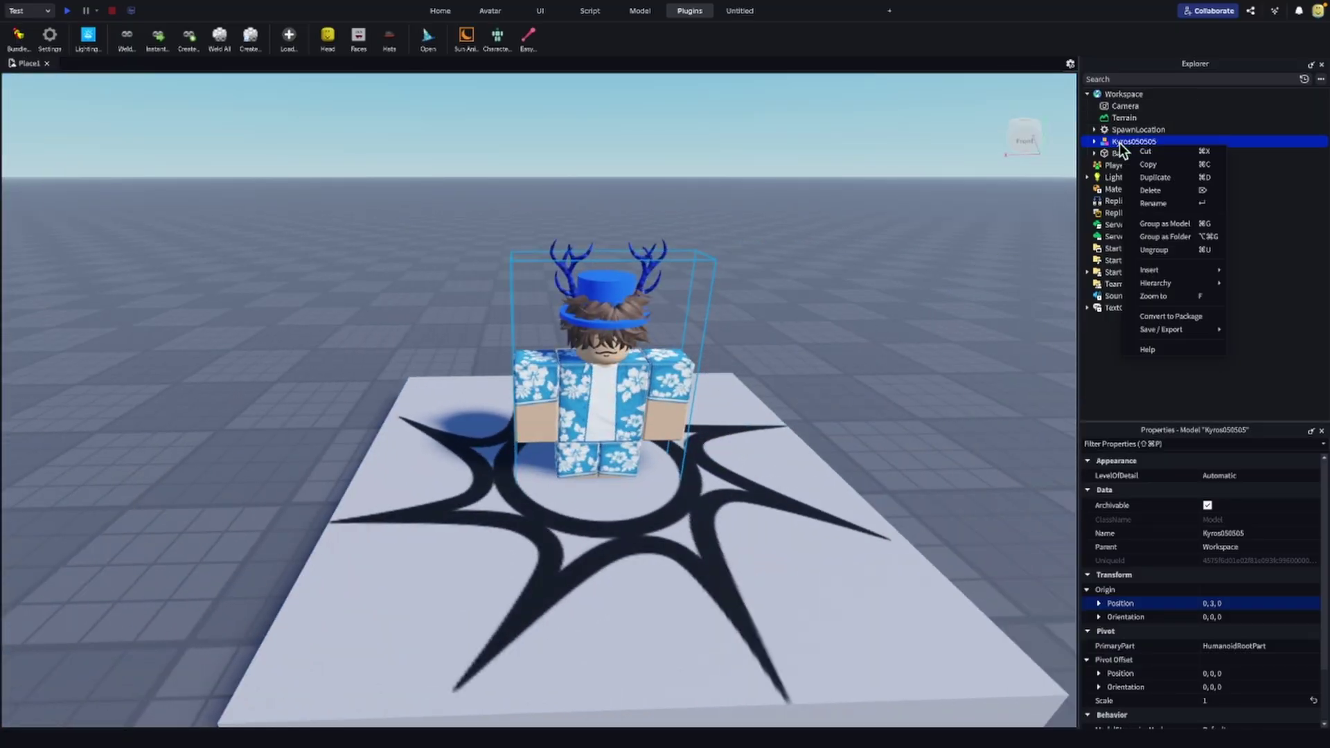
mouse_move(1176, 330)
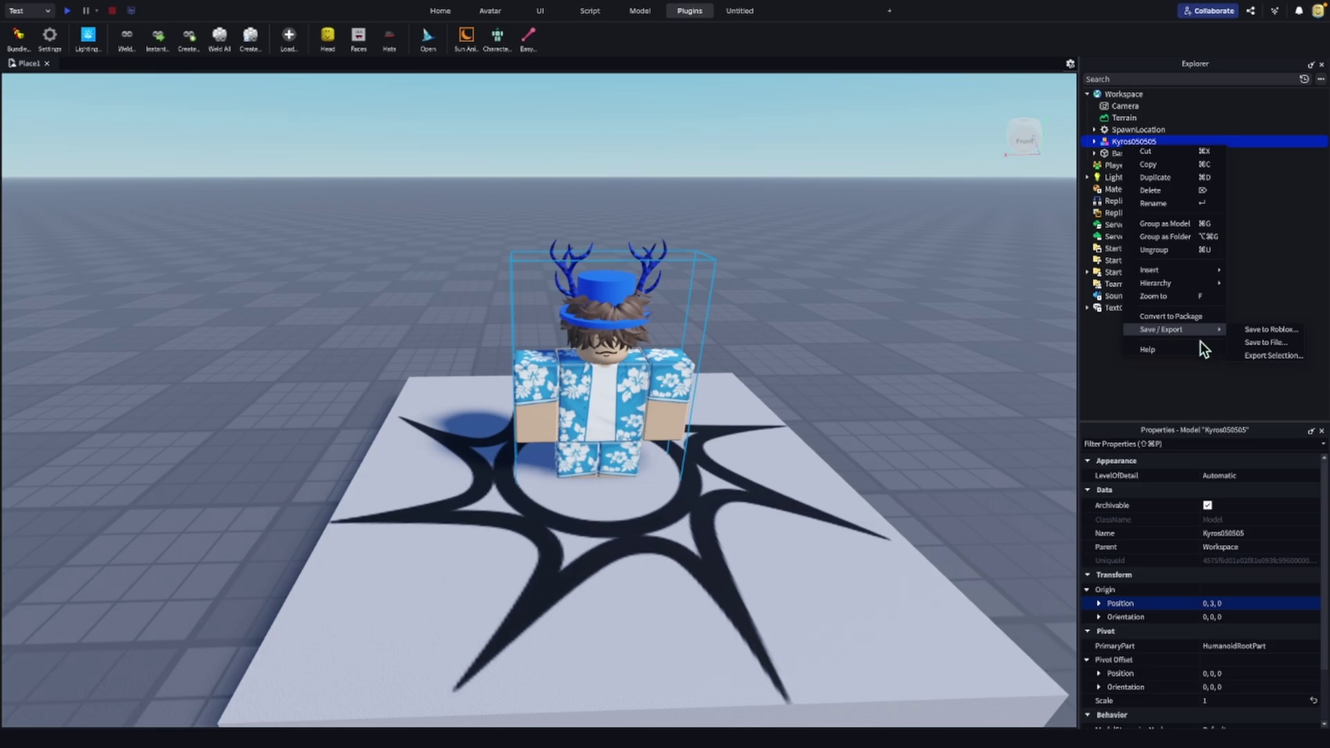
left_click(1279, 356)
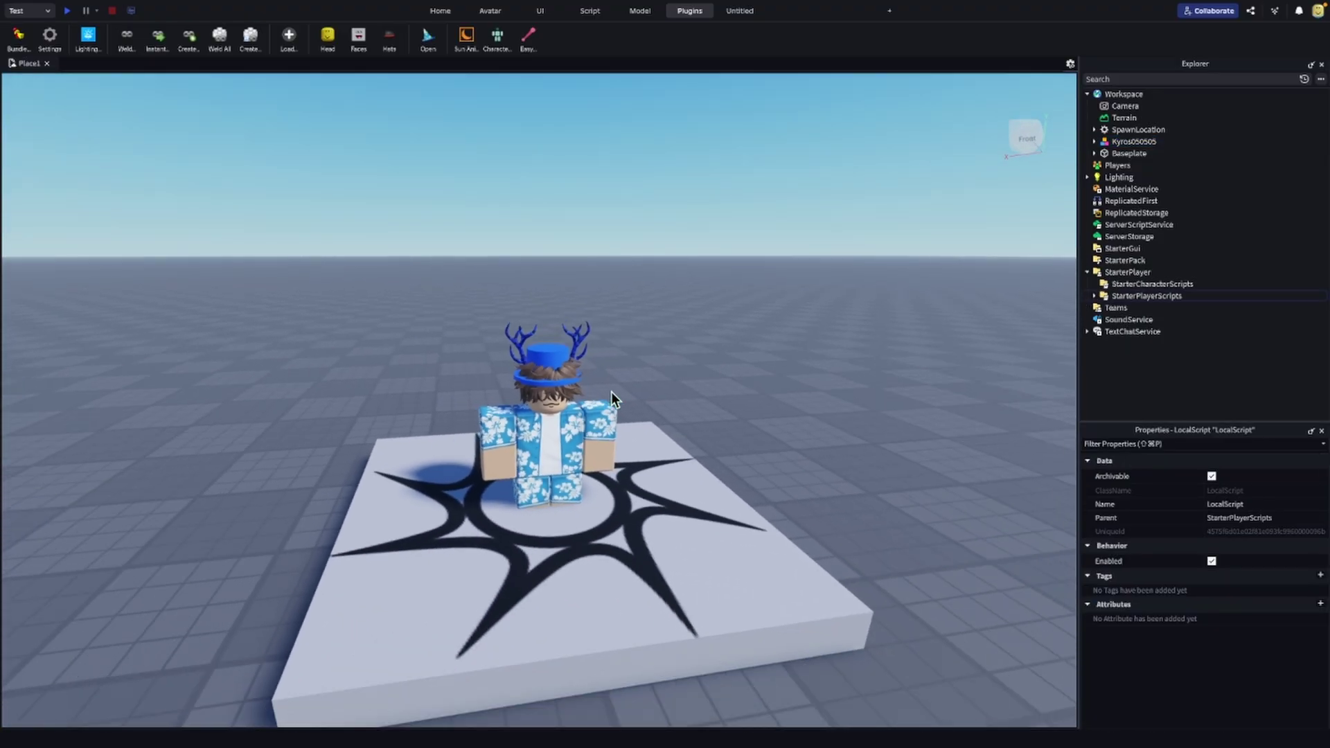
Step: Switch to Blender and make its window full screen with the empty scene's grid seen from above
mouse_move(731, 724)
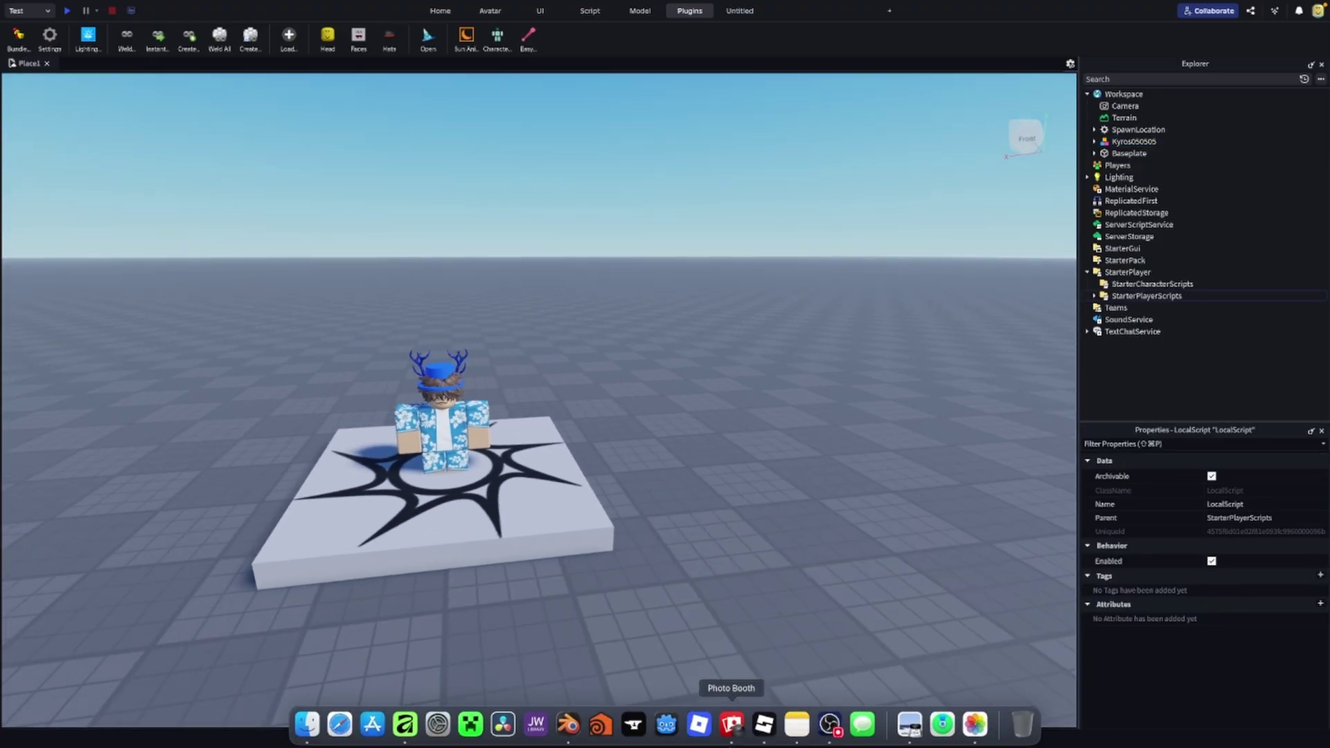
left_click(568, 724)
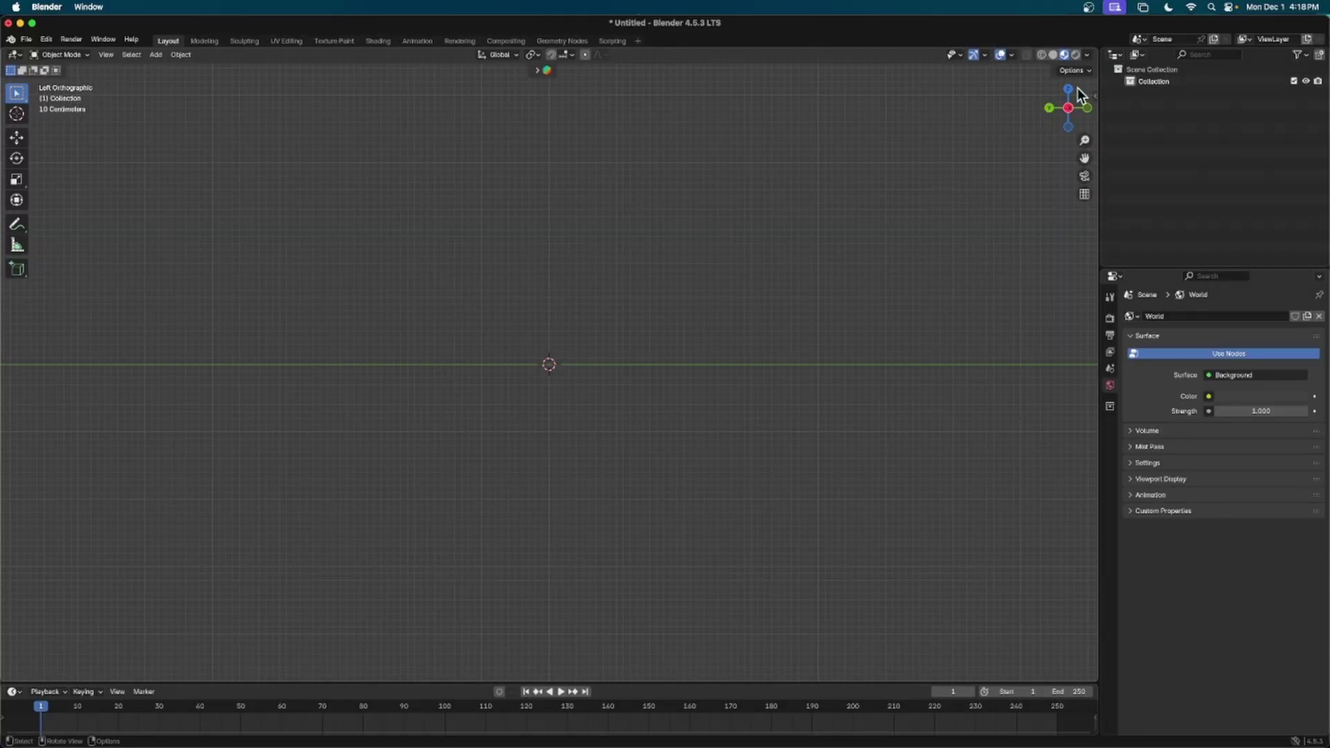
left_click_drag(1078, 94, 1049, 112)
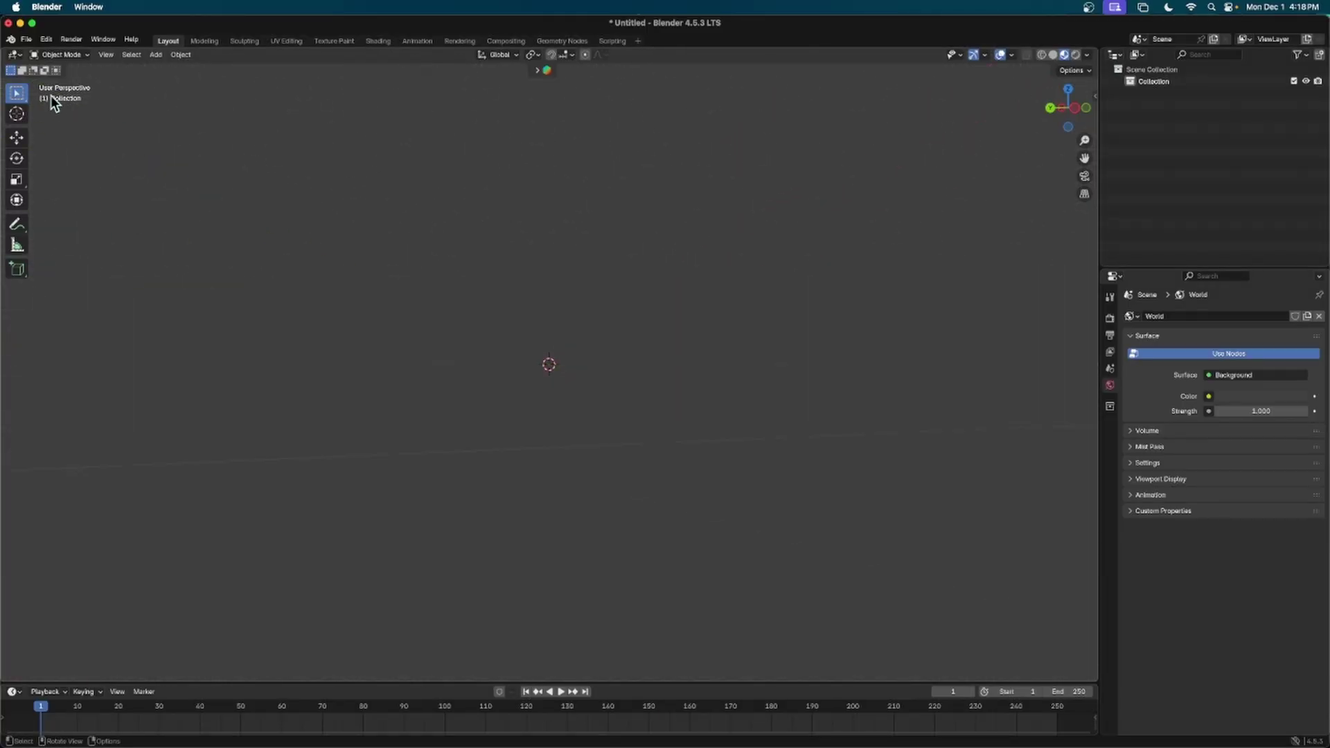
left_click_drag(28, 25, 29, 26)
left_click(34, 23)
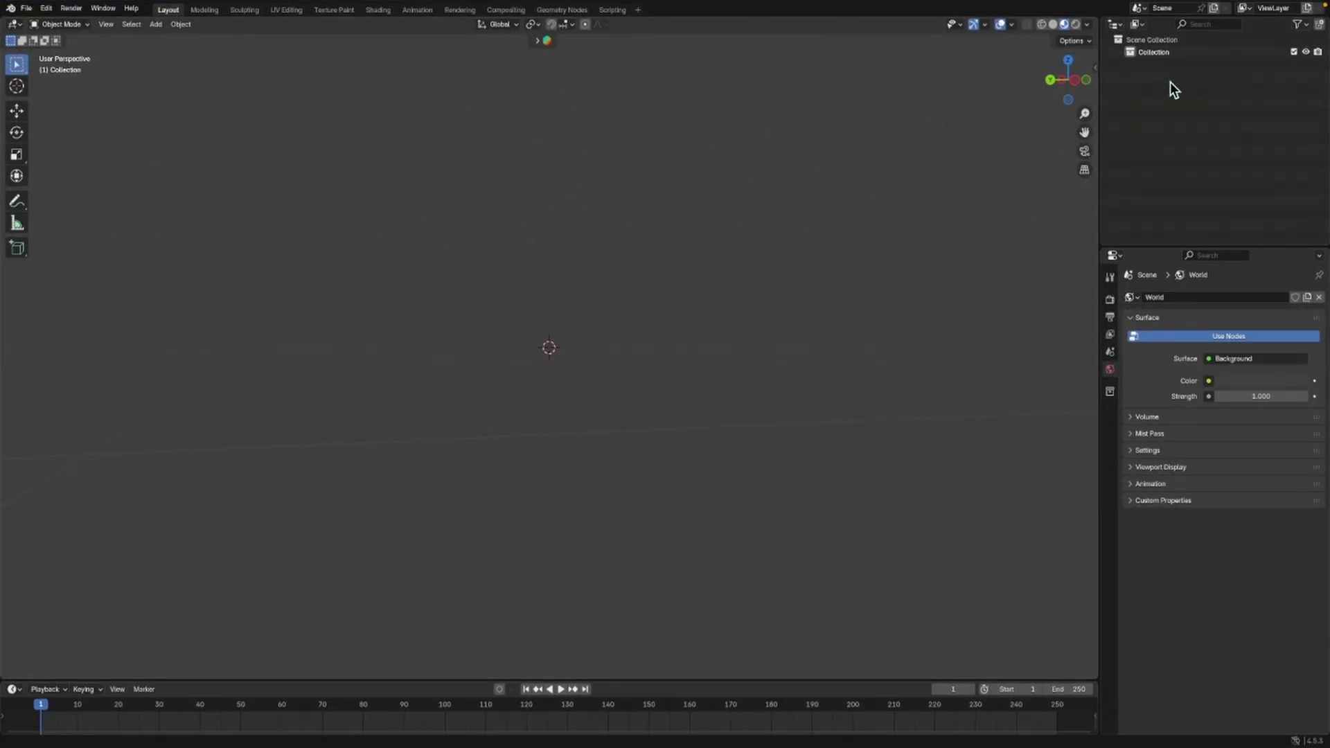
left_click_drag(1072, 90, 1001, 140)
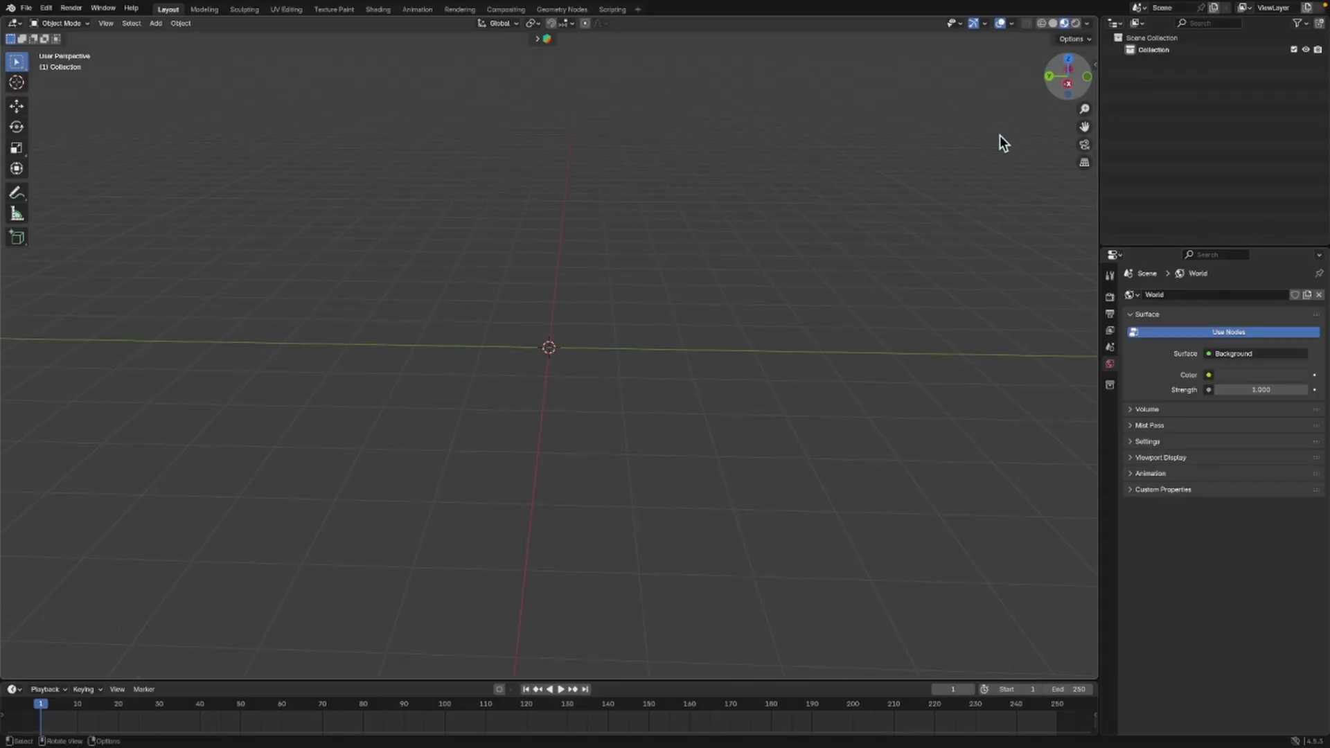
key("x")
left_click(593, 263)
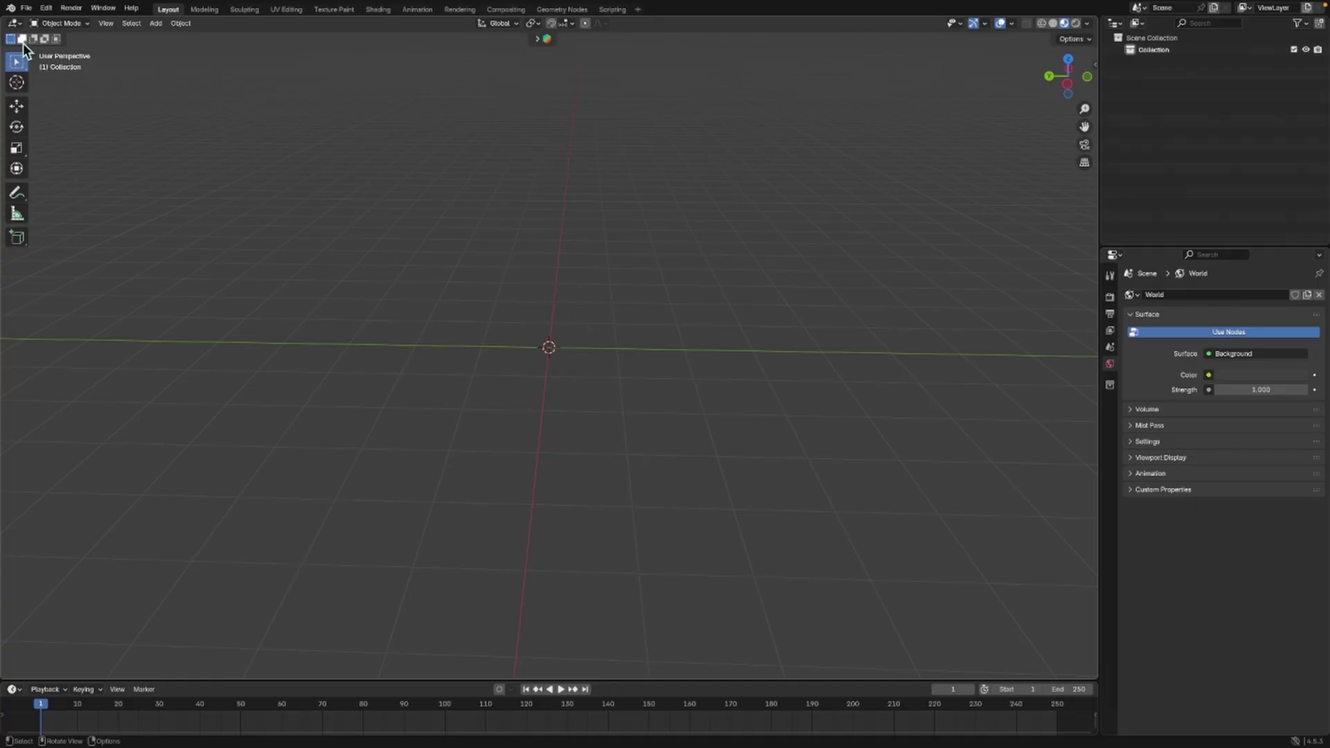
Step: Import the exported character into the scene as a Wavefront (.obj) file
left_click(29, 9)
mouse_move(58, 177)
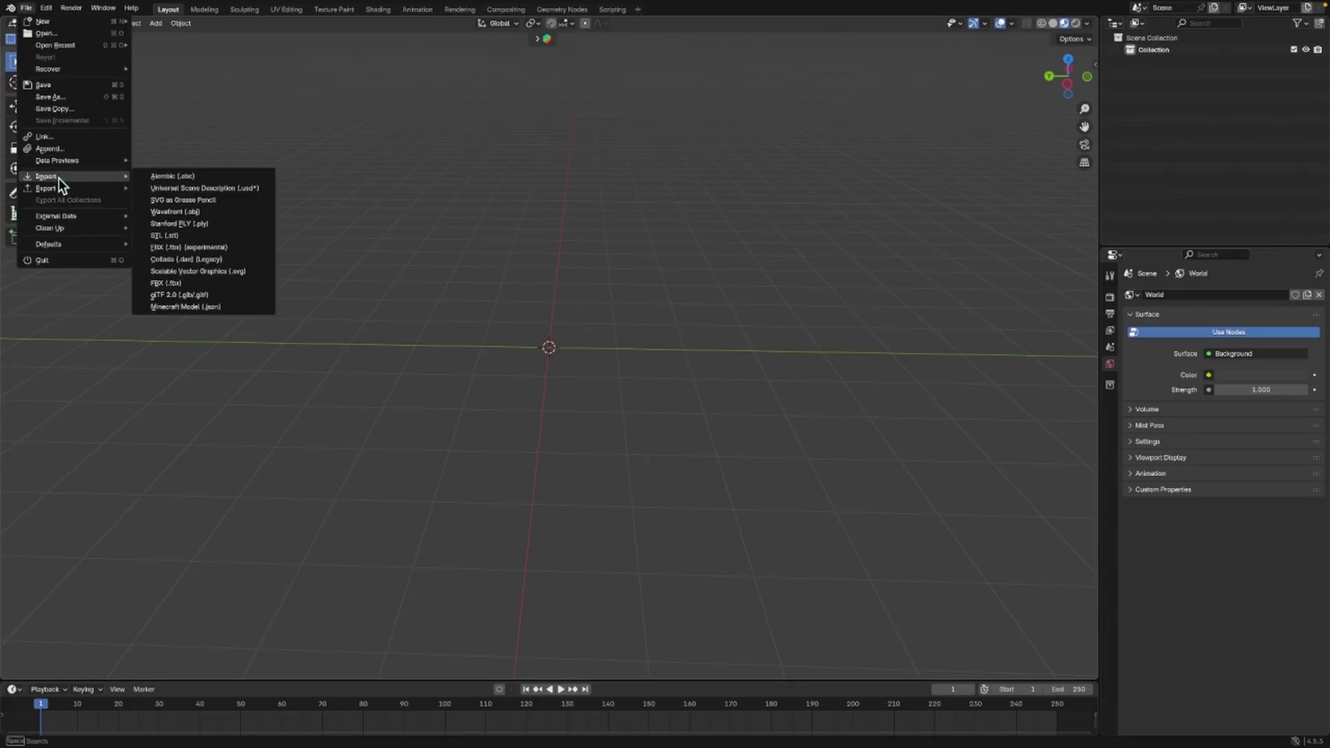
left_click(182, 212)
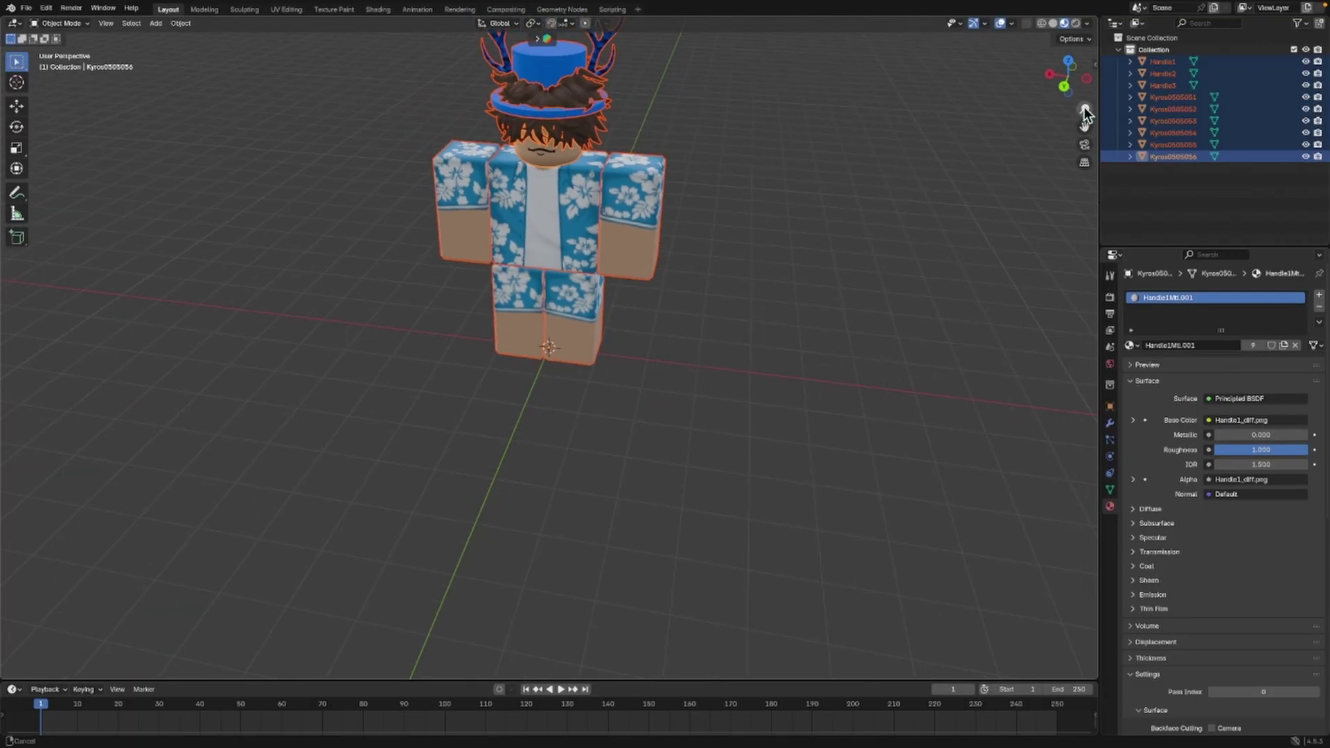
Step: Delete both arms and the torso of the imported character
middle_click_drag(485, 264, 540, 264)
left_click(622, 222)
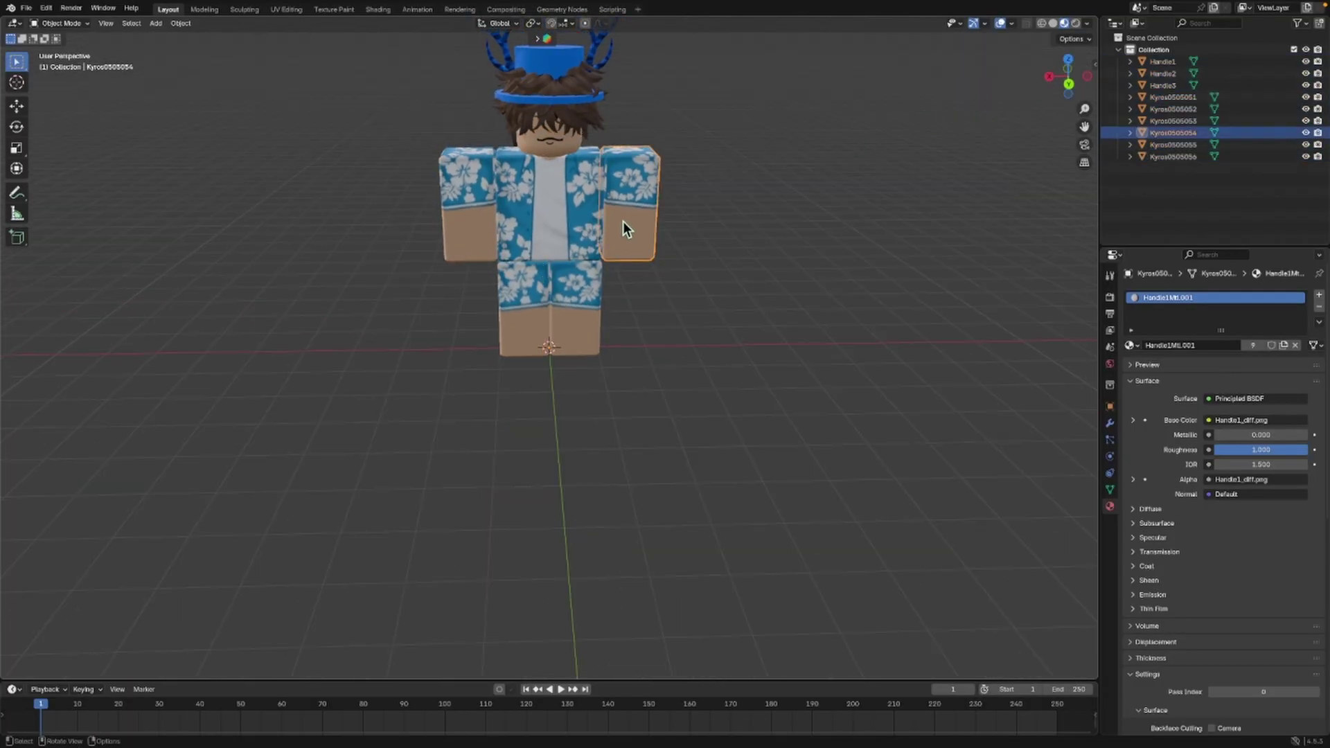
key("Delete")
left_click(553, 229)
key("x")
left_click(553, 229)
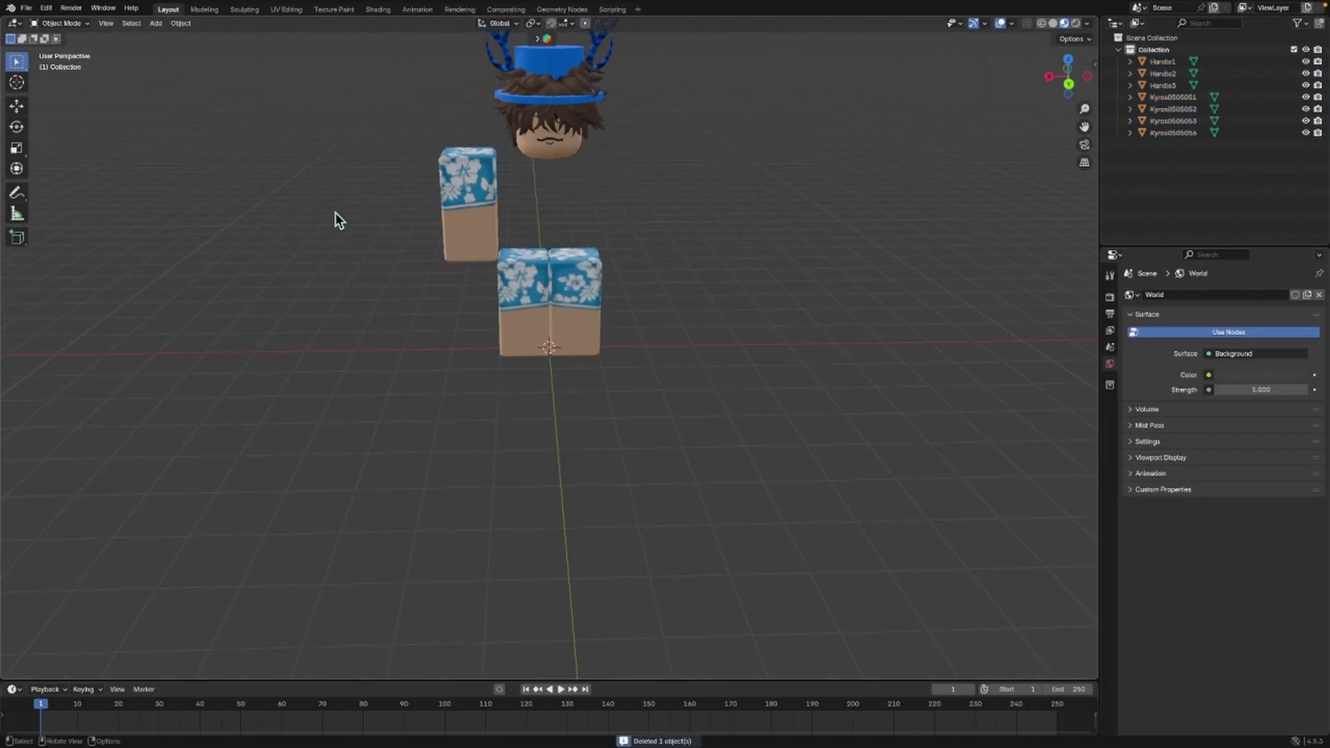
left_click(452, 201)
key("x")
left_click(455, 200)
Step: Delete both legs and the head of the imported character
left_click_drag(485, 250, 585, 274)
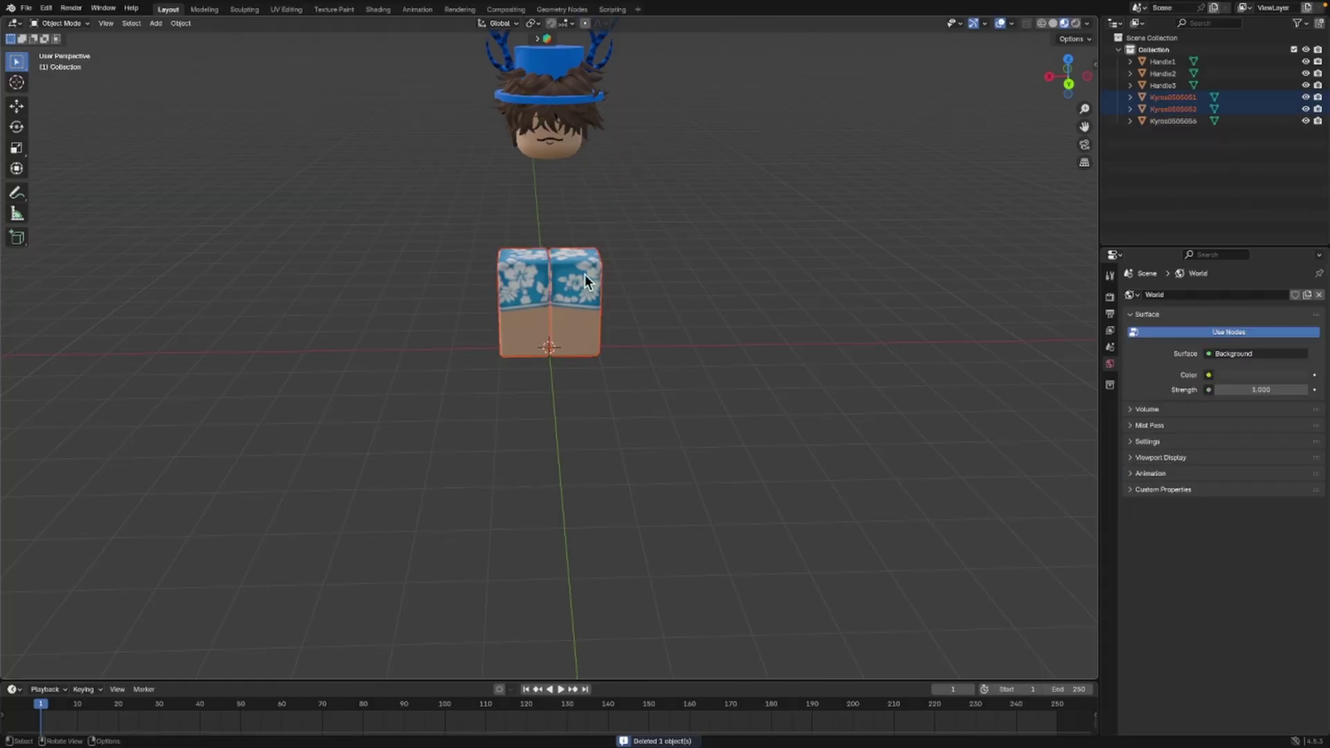
key("x")
left_click(585, 275)
left_click(564, 154)
key("x")
left_click(562, 152)
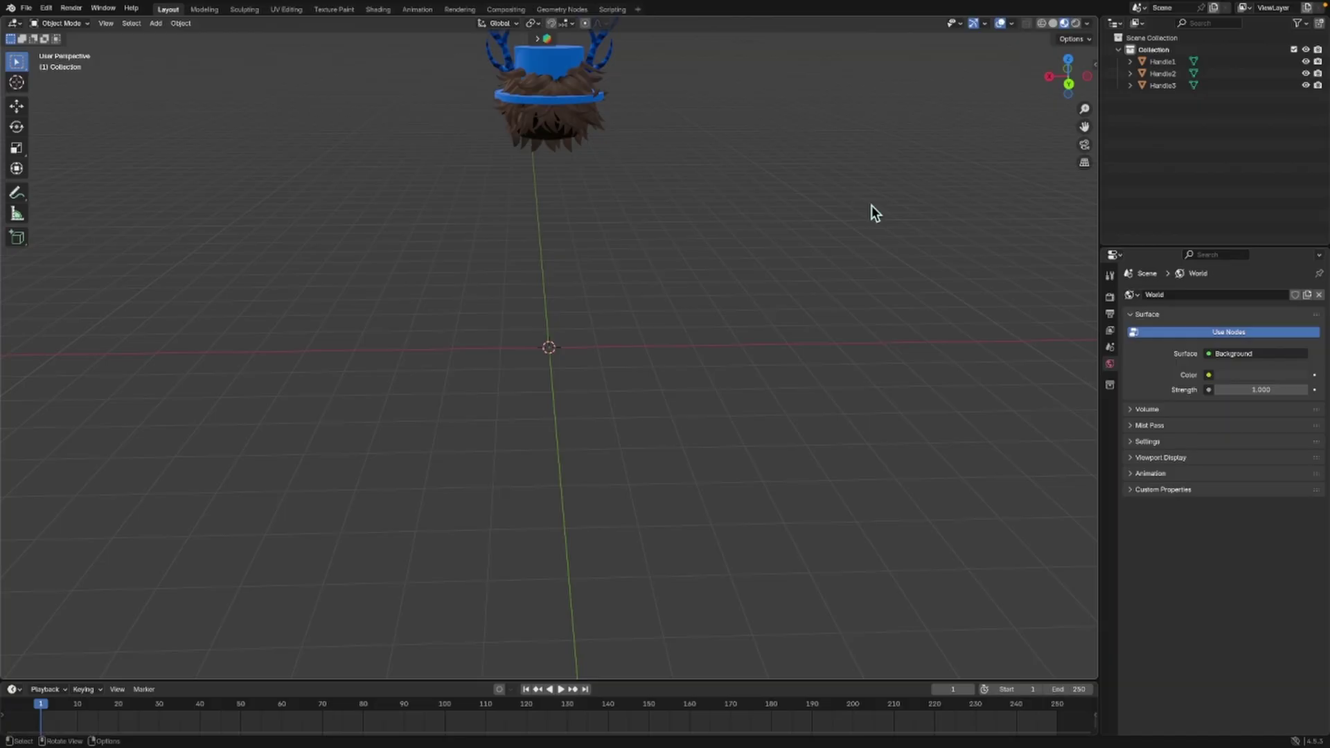
Step: Examine the Add-ons section of the preferences and its extra options, and close the preferences
left_click(28, 8)
mouse_move(46, 10)
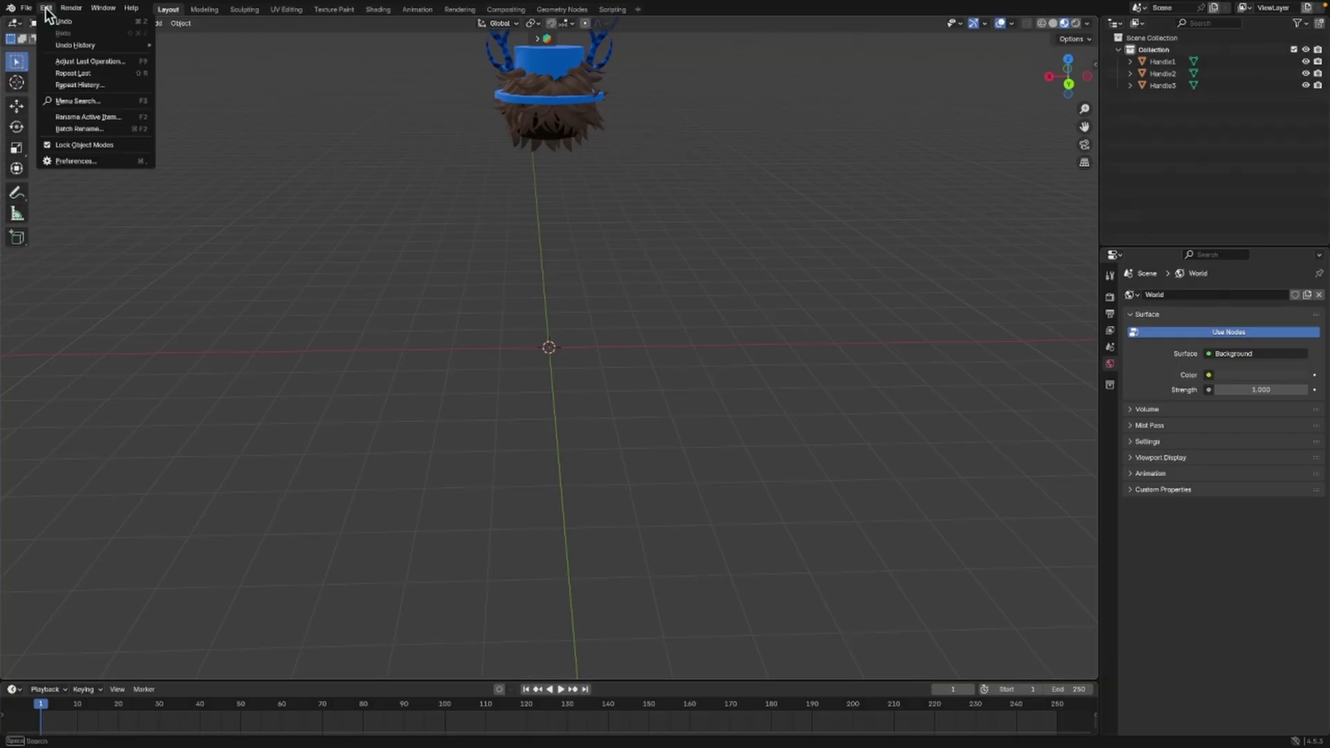
left_click(94, 165)
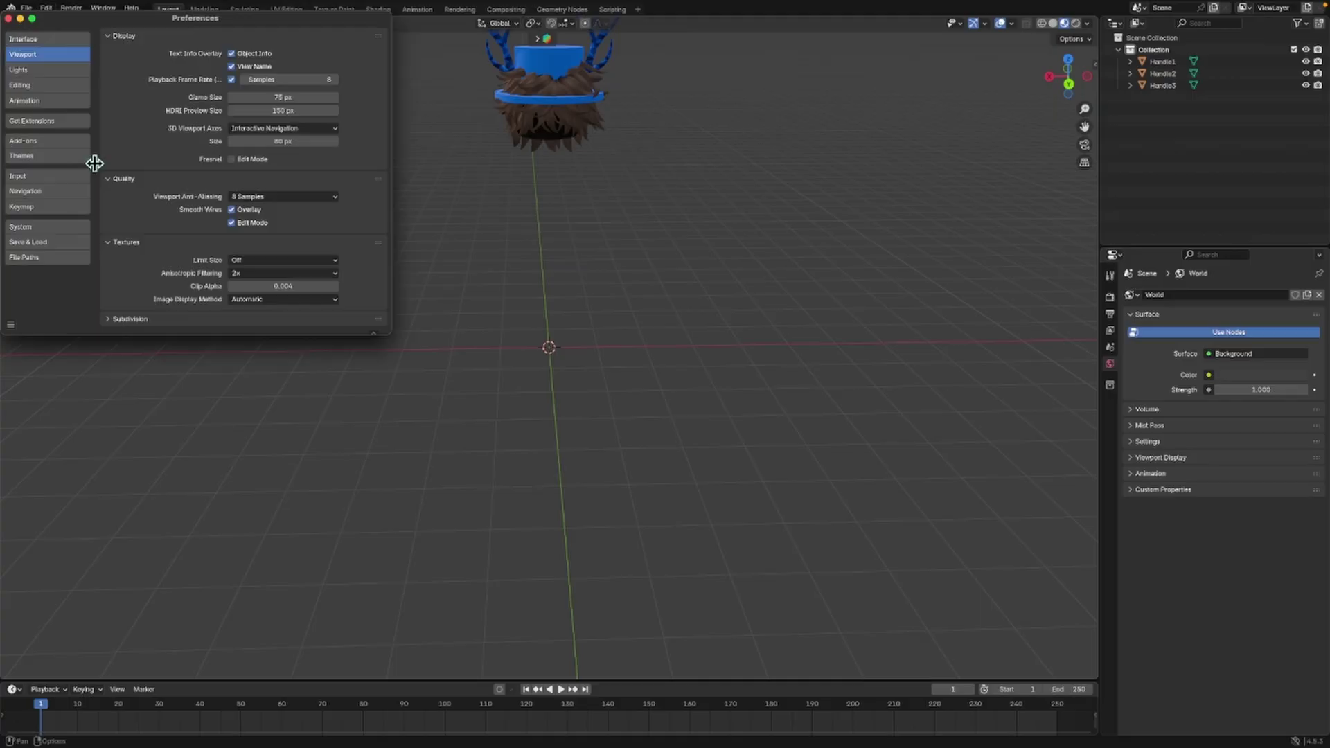
left_click(44, 142)
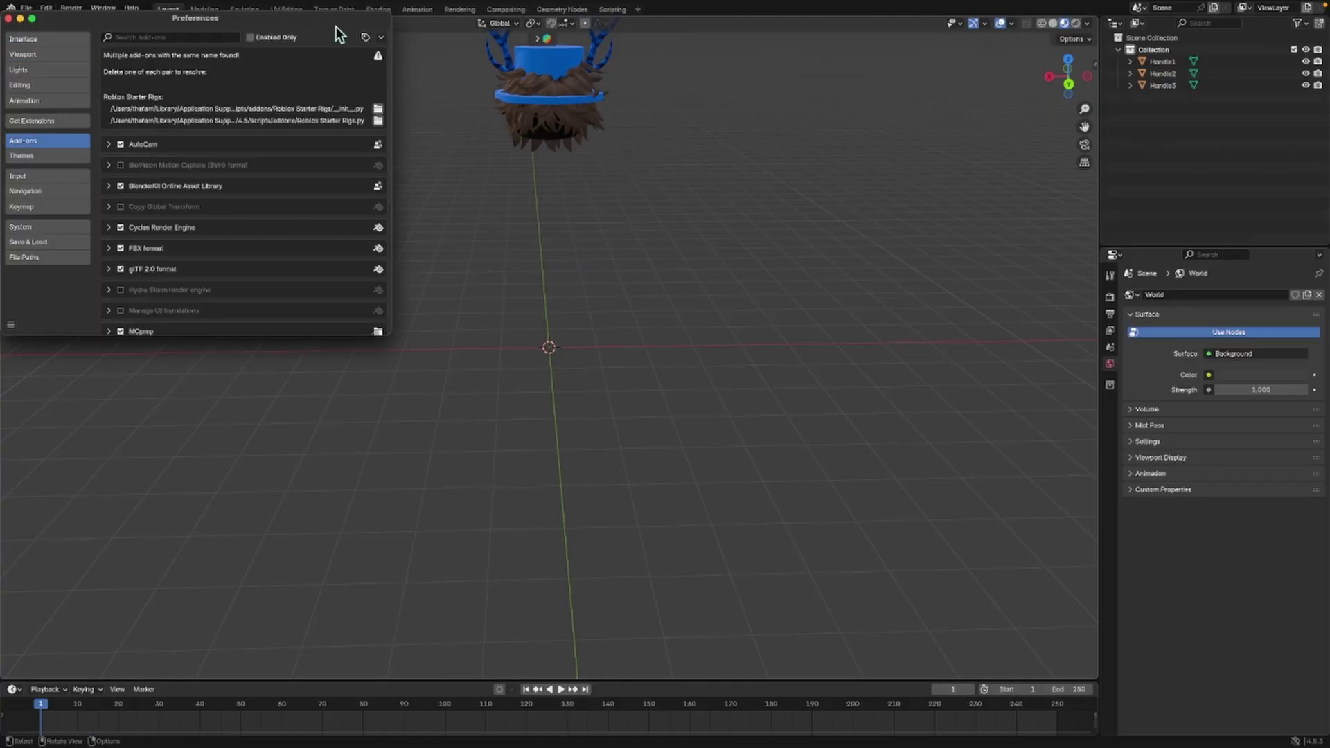
left_click(381, 37)
left_click(8, 18)
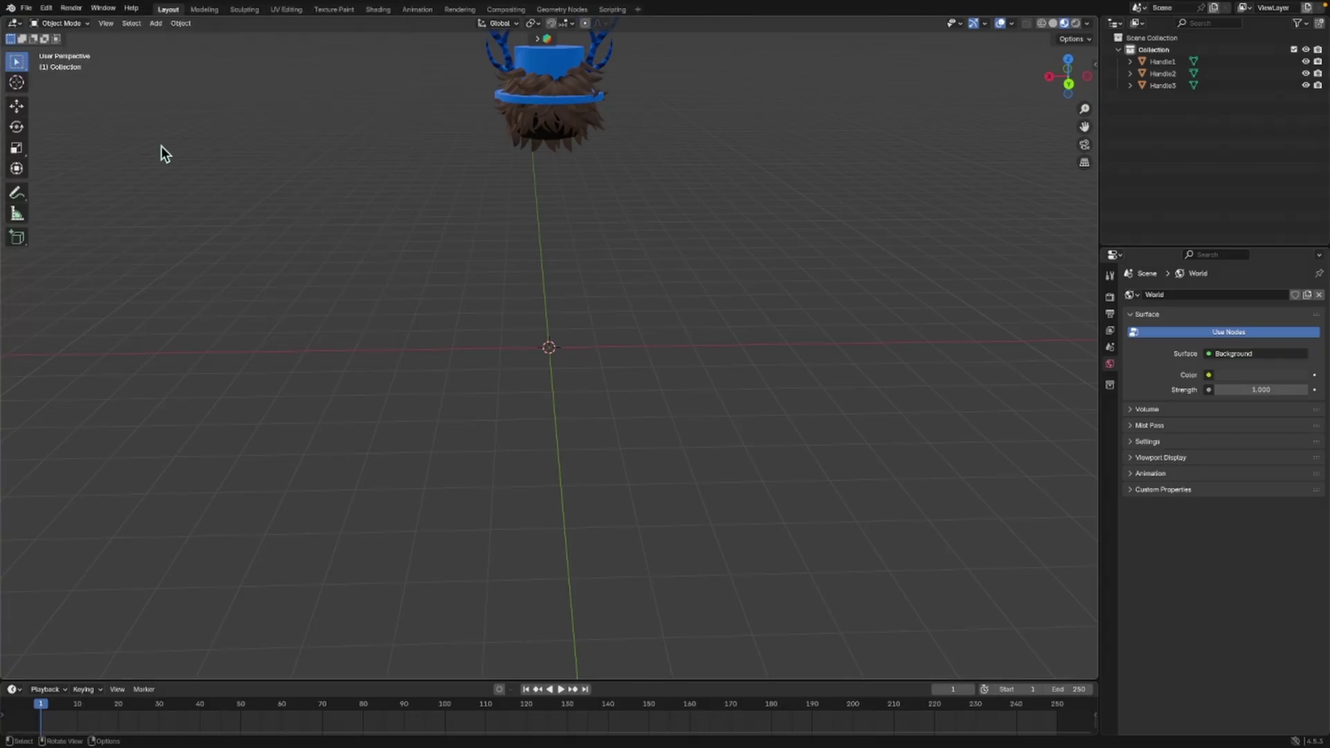
Step: Add the Starter Blocky Rig to the scene from the Starter Rigs add-on
key("n")
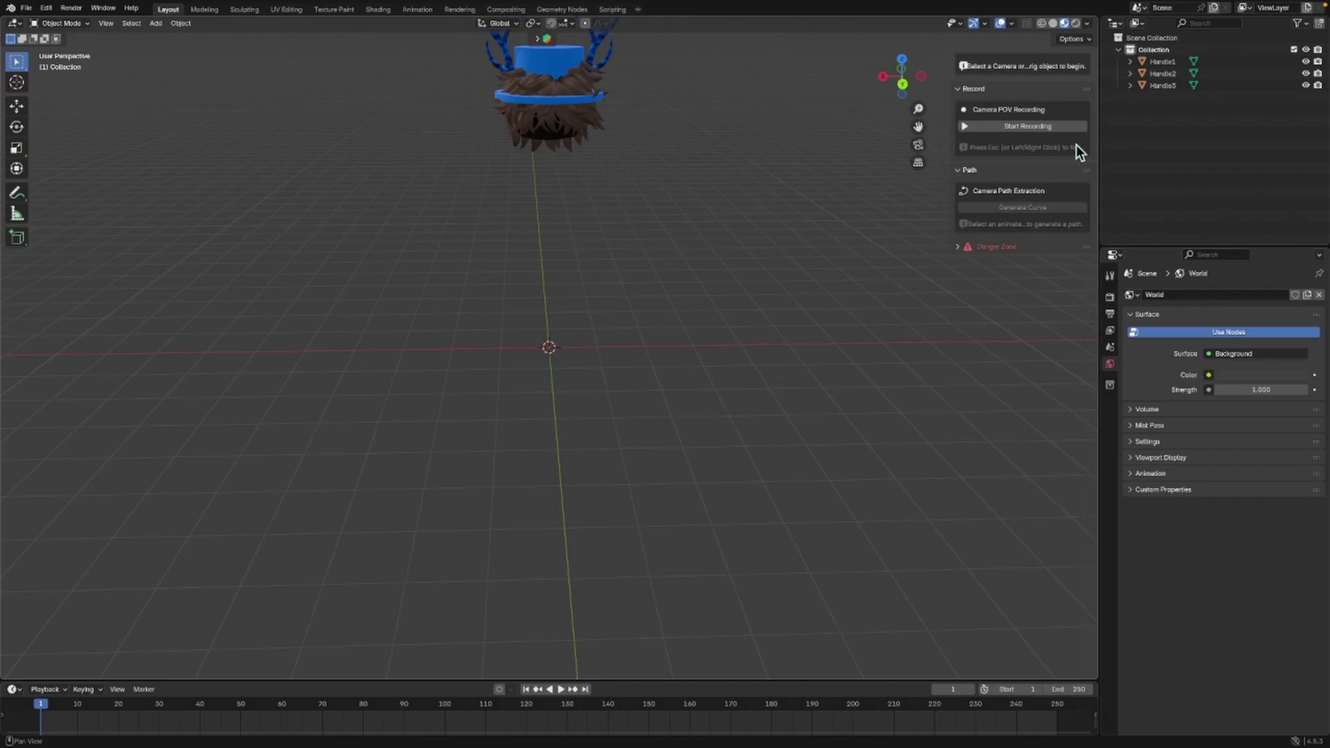
key("n")
key("n")
left_click(1092, 163)
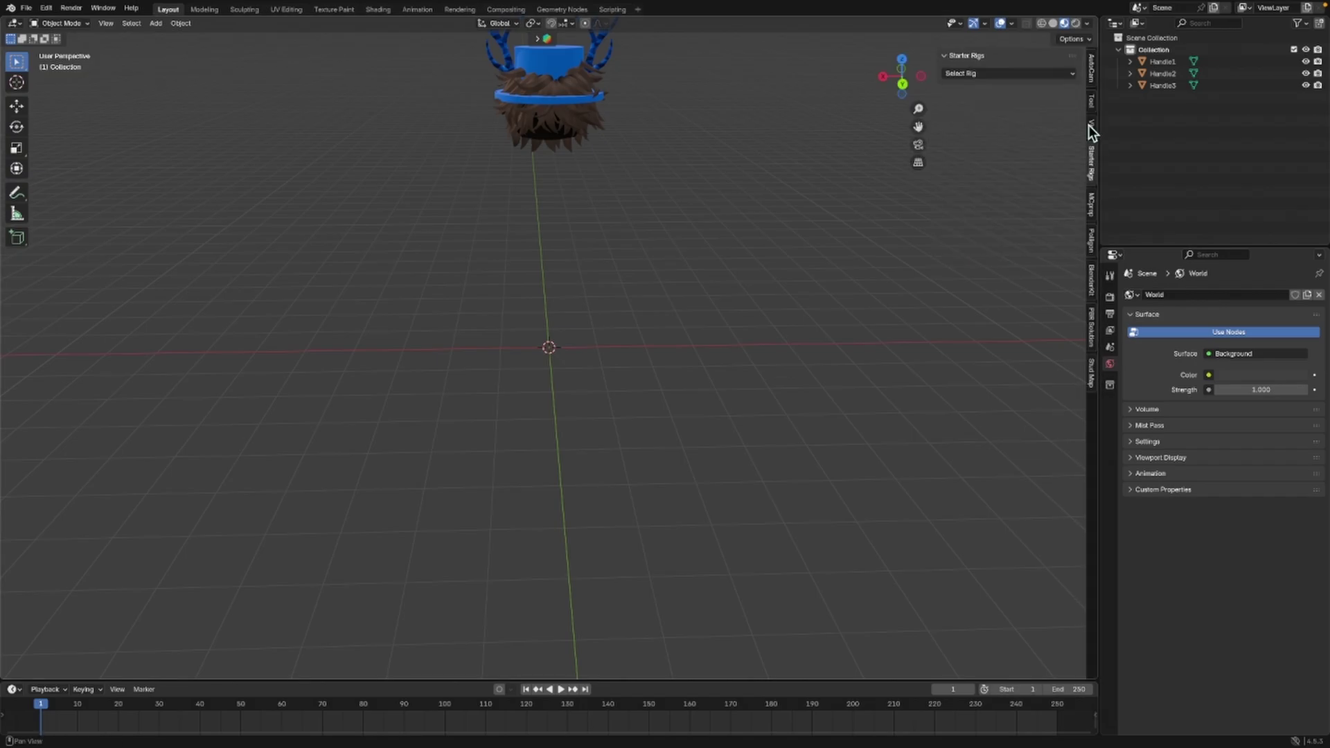
left_click(1017, 73)
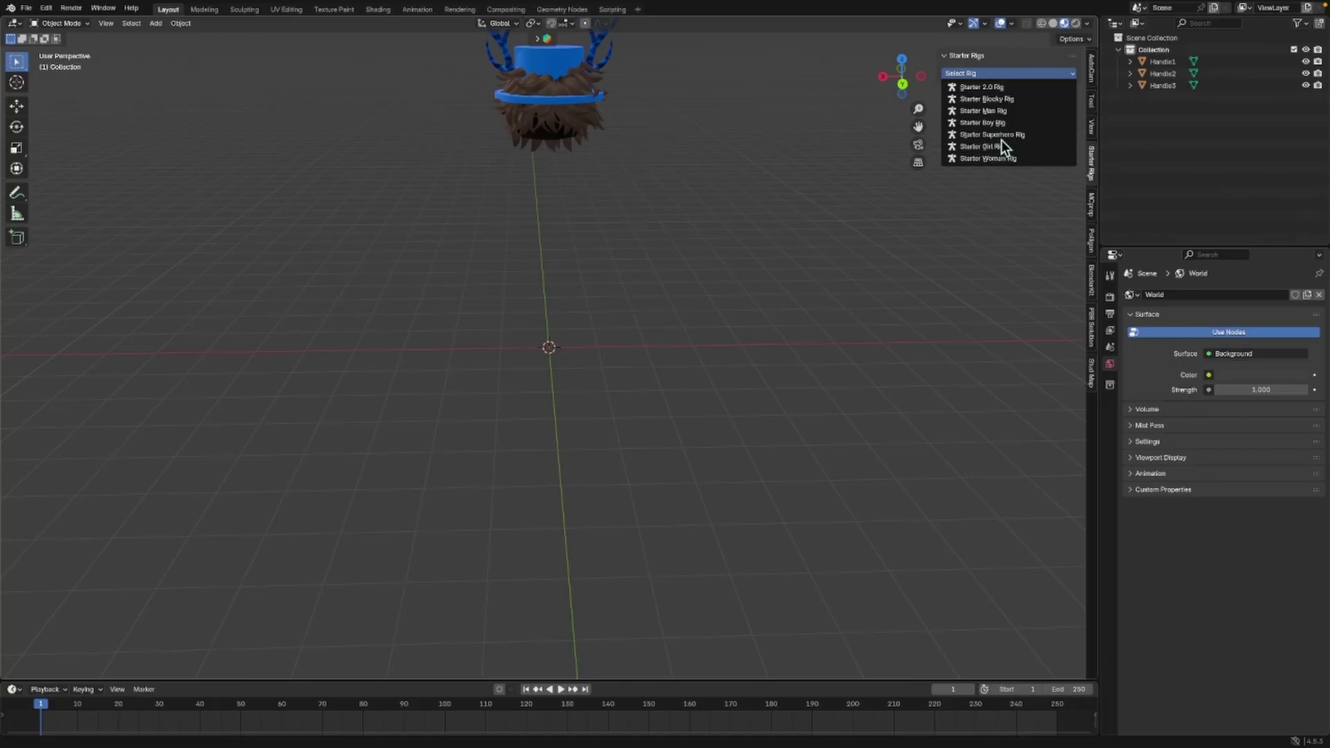
left_click(990, 77)
left_click(990, 77)
left_click(1000, 102)
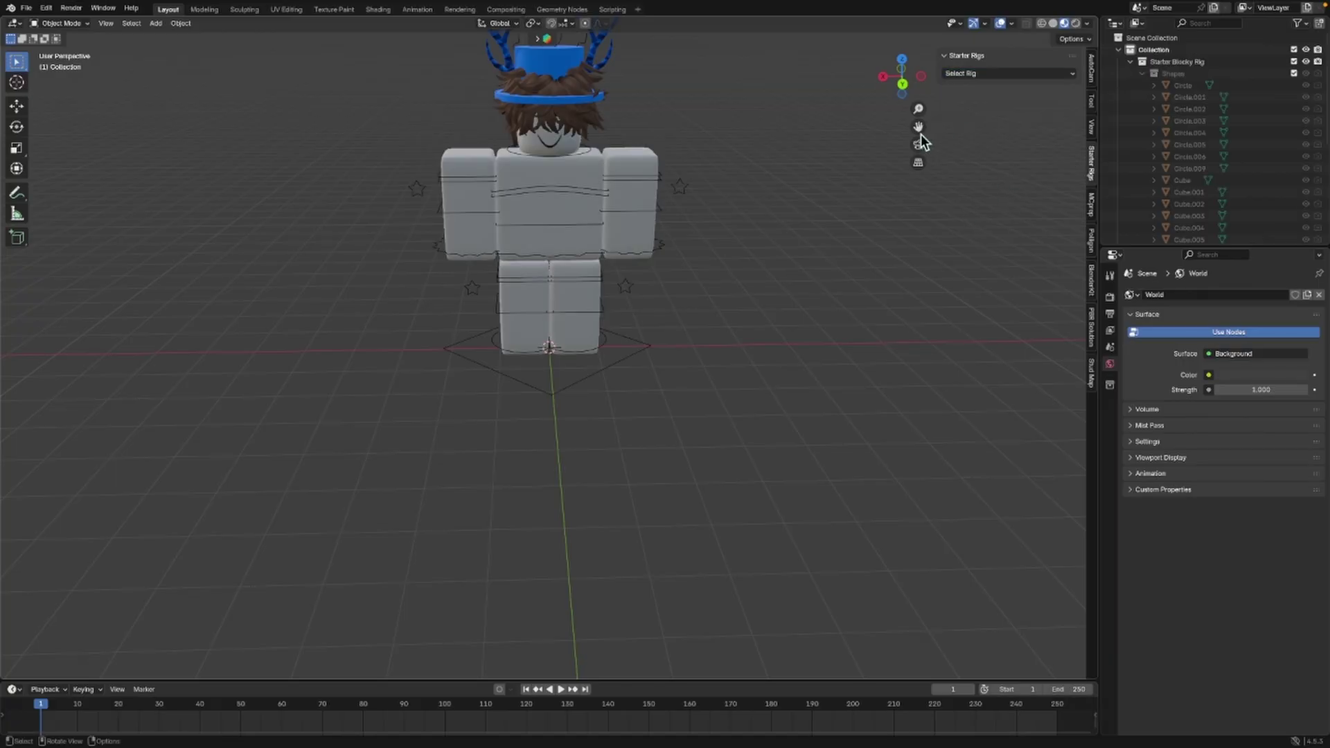
Step: Parent the hair and the blue hat to the head bone of the Blocky Rig in Pose Mode
left_click_drag(901, 76, 683, 67)
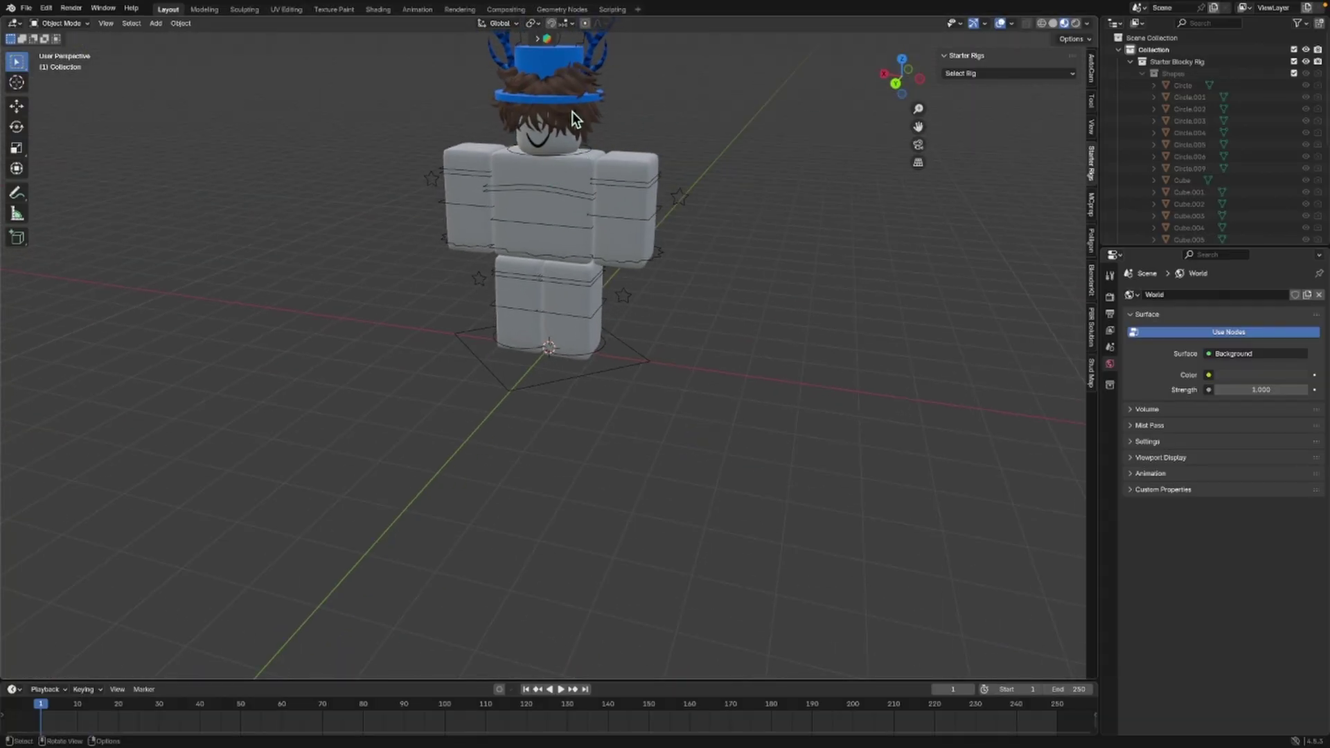
left_click(568, 111, "shift")
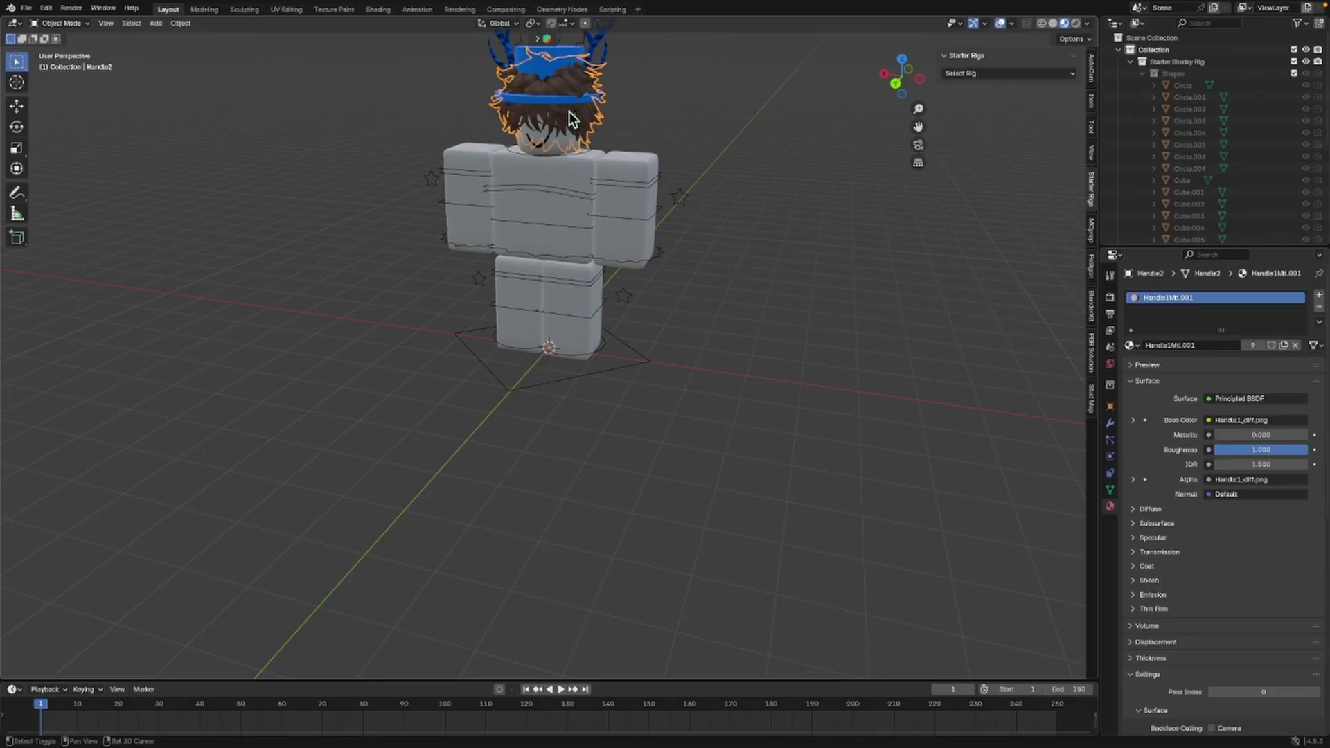
left_click(564, 66, "shift")
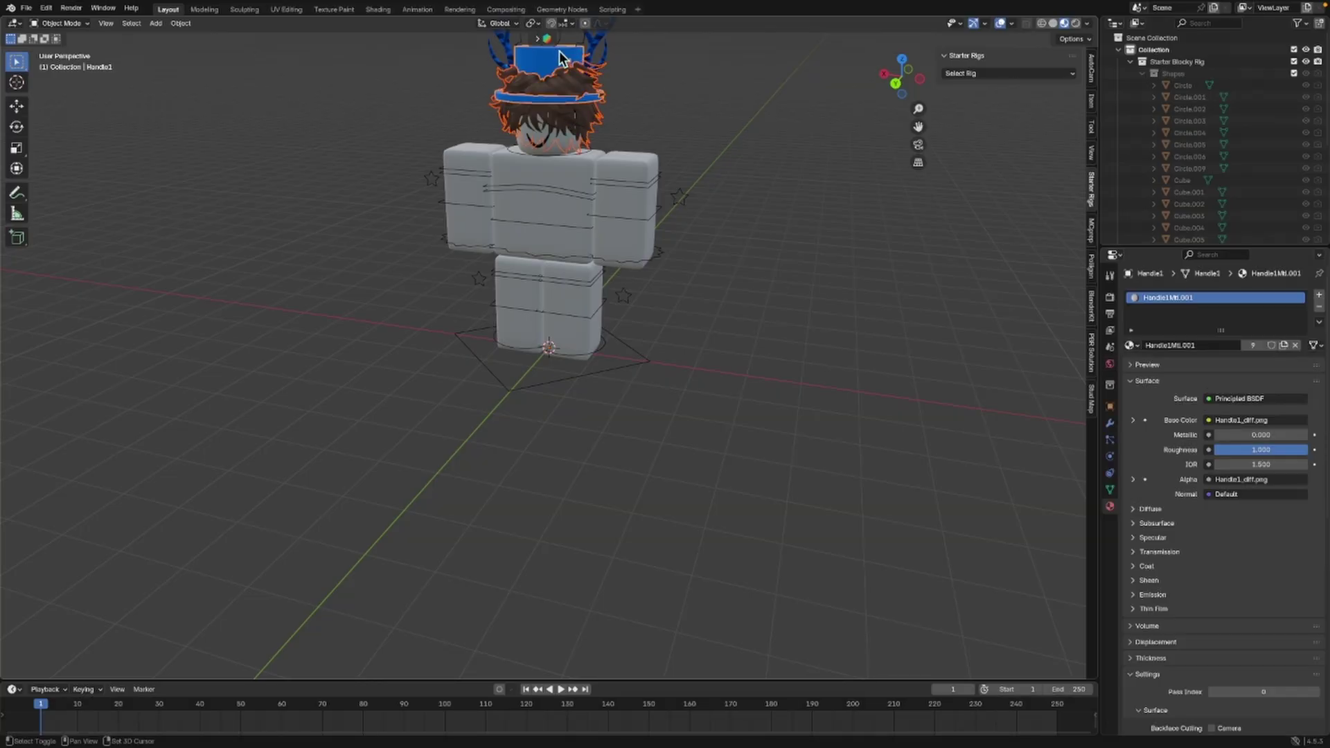
left_click(568, 155, "shift")
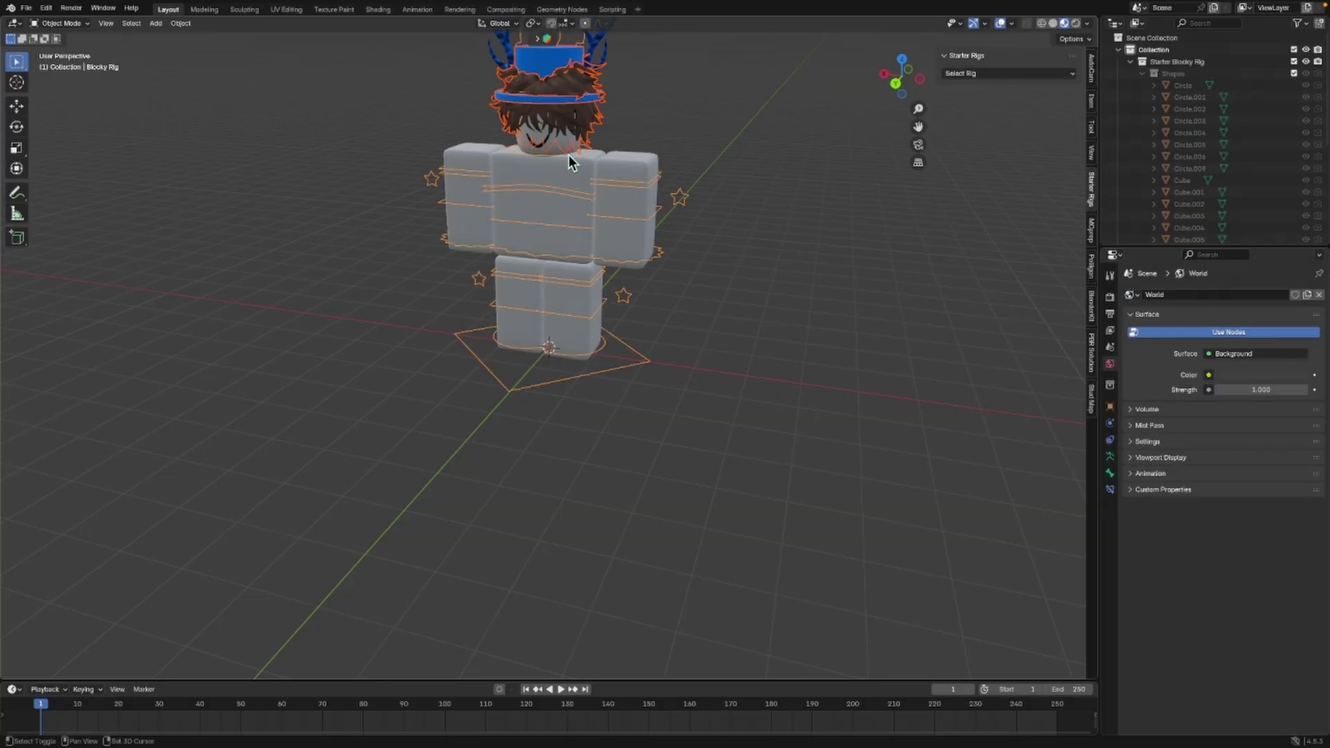
left_click(82, 28)
left_click(55, 68)
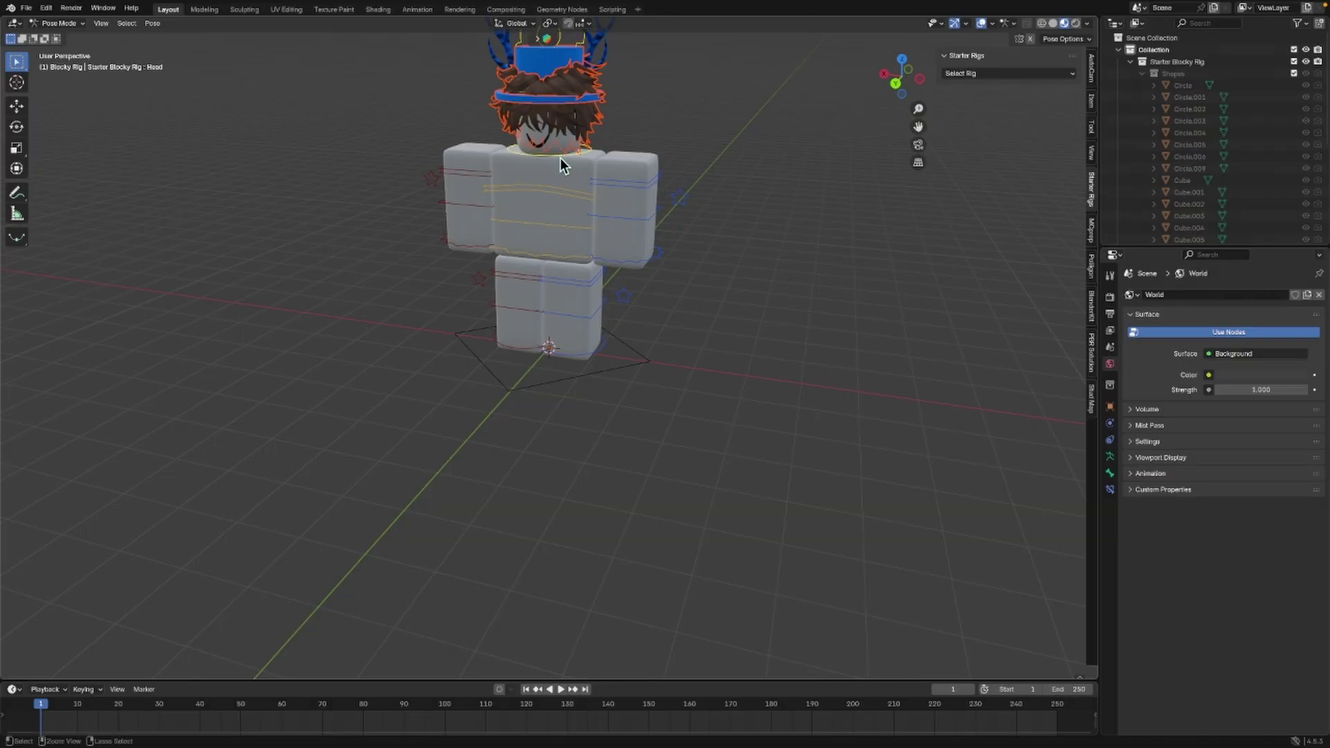
key("ctrl+p")
left_click(485, 252)
Step: Rotate the rig's head bone as a test of the attached accessories, and return to Object Mode
scroll(1205, 180, "down", 8)
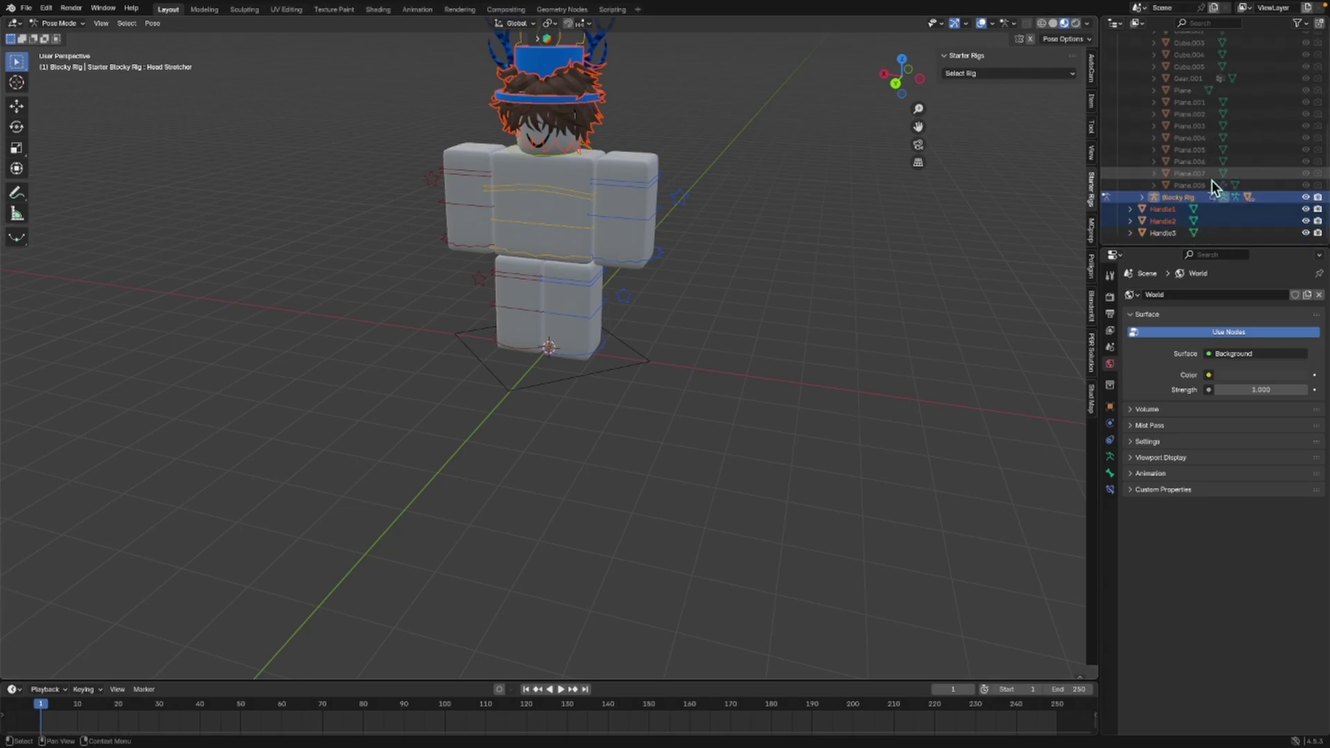
left_click(1171, 219)
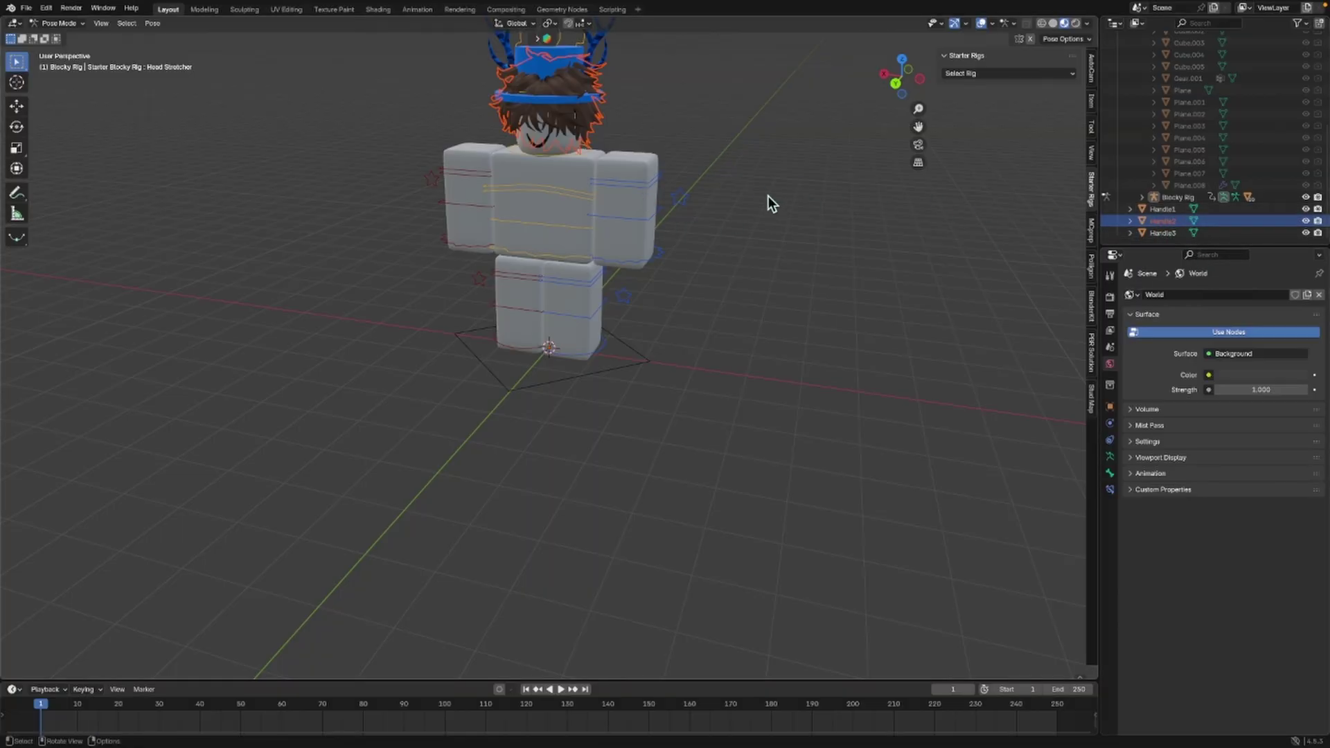
left_click(546, 157)
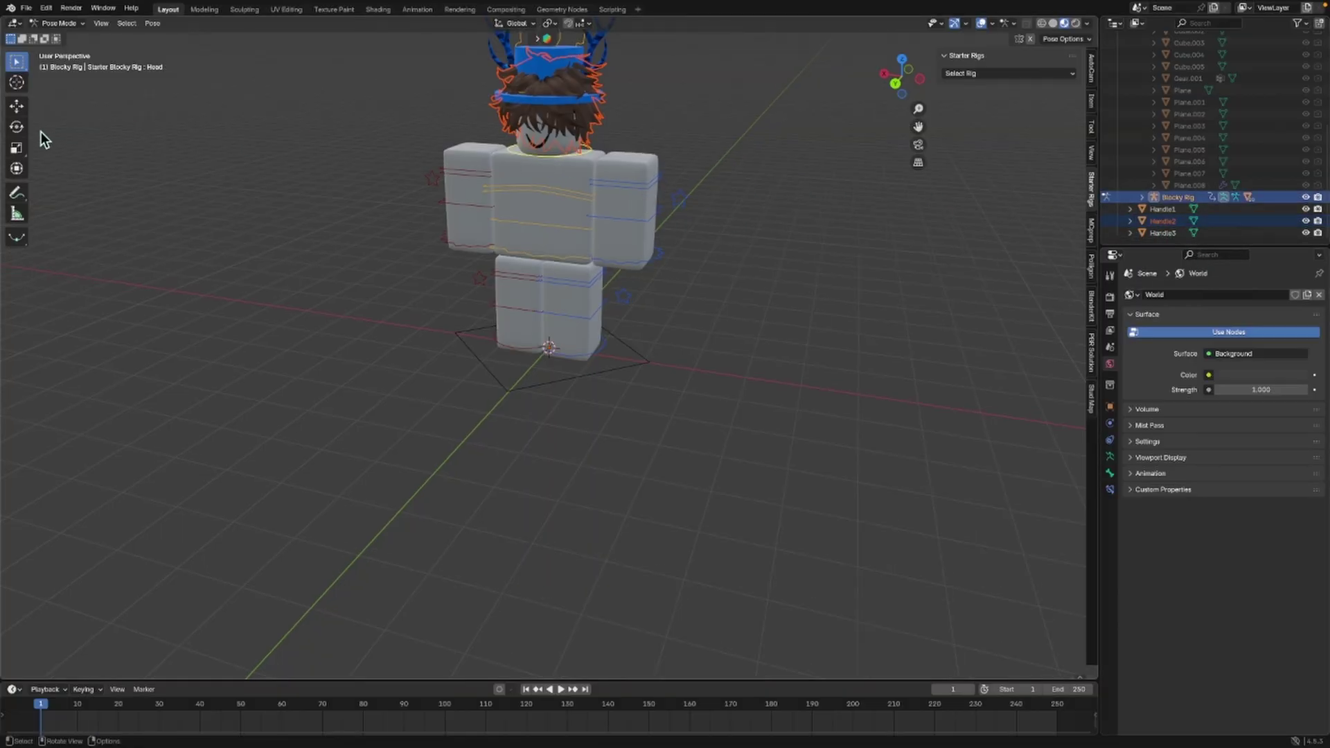
left_click(17, 127)
left_click_drag(576, 153, 575, 155)
left_click_drag(906, 73, 856, 67)
left_click(42, 23)
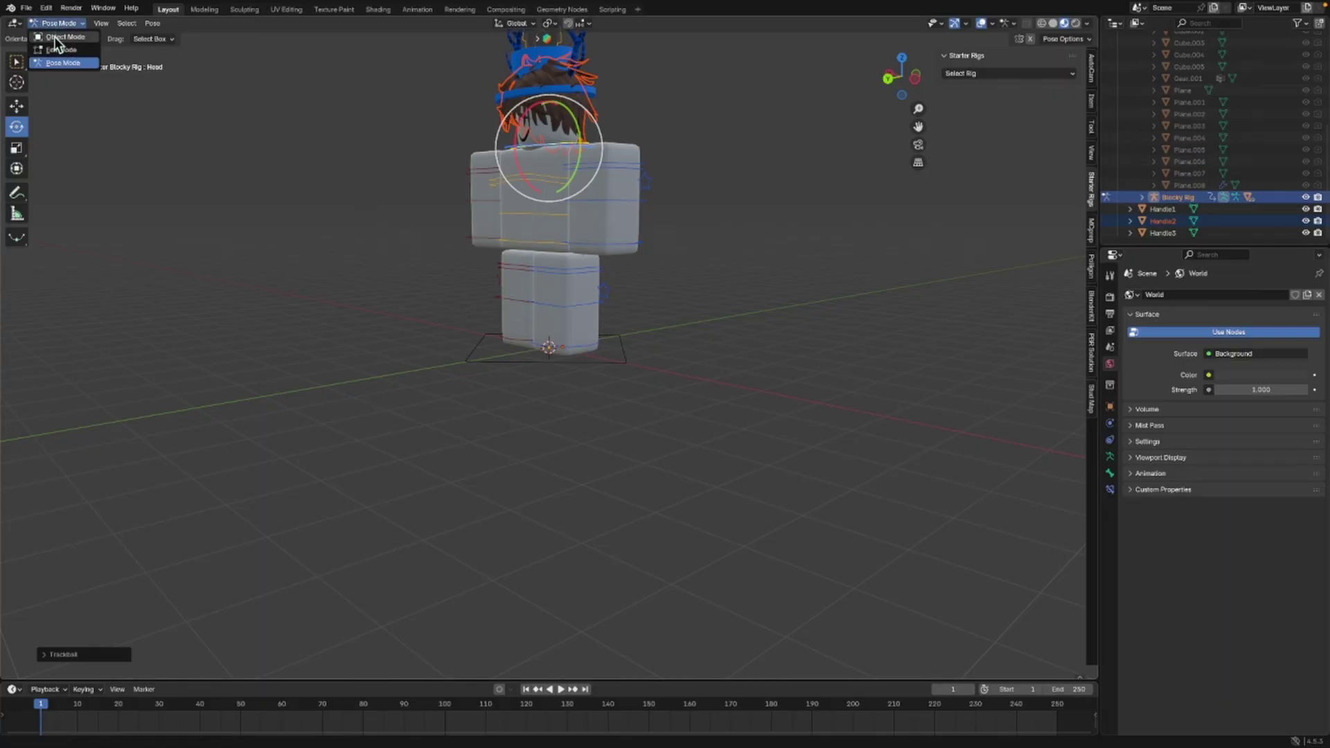
left_click(54, 36)
Step: Replace the Main Texture image in the torso's material with Handle1_diff.png using the Shading workspace, and return to the Layout workspace
left_click_drag(903, 75, 870, 76)
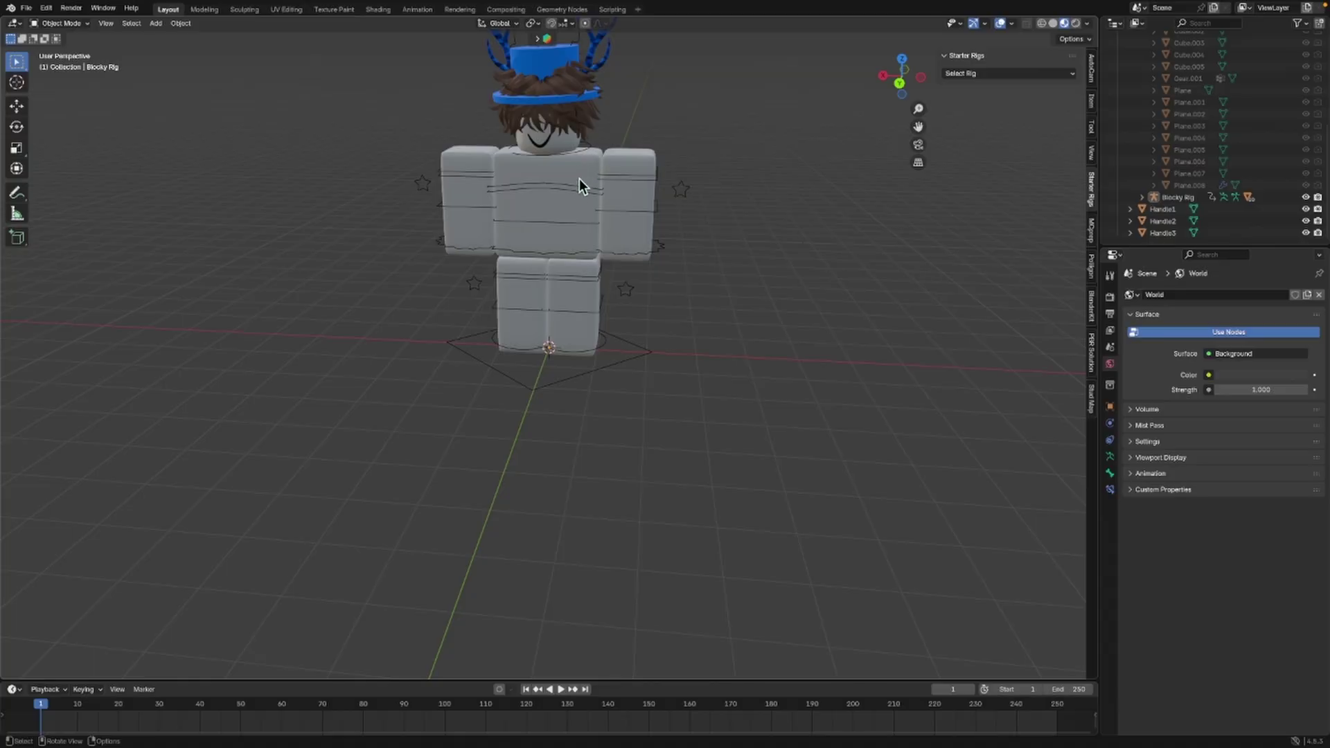
left_click(584, 172)
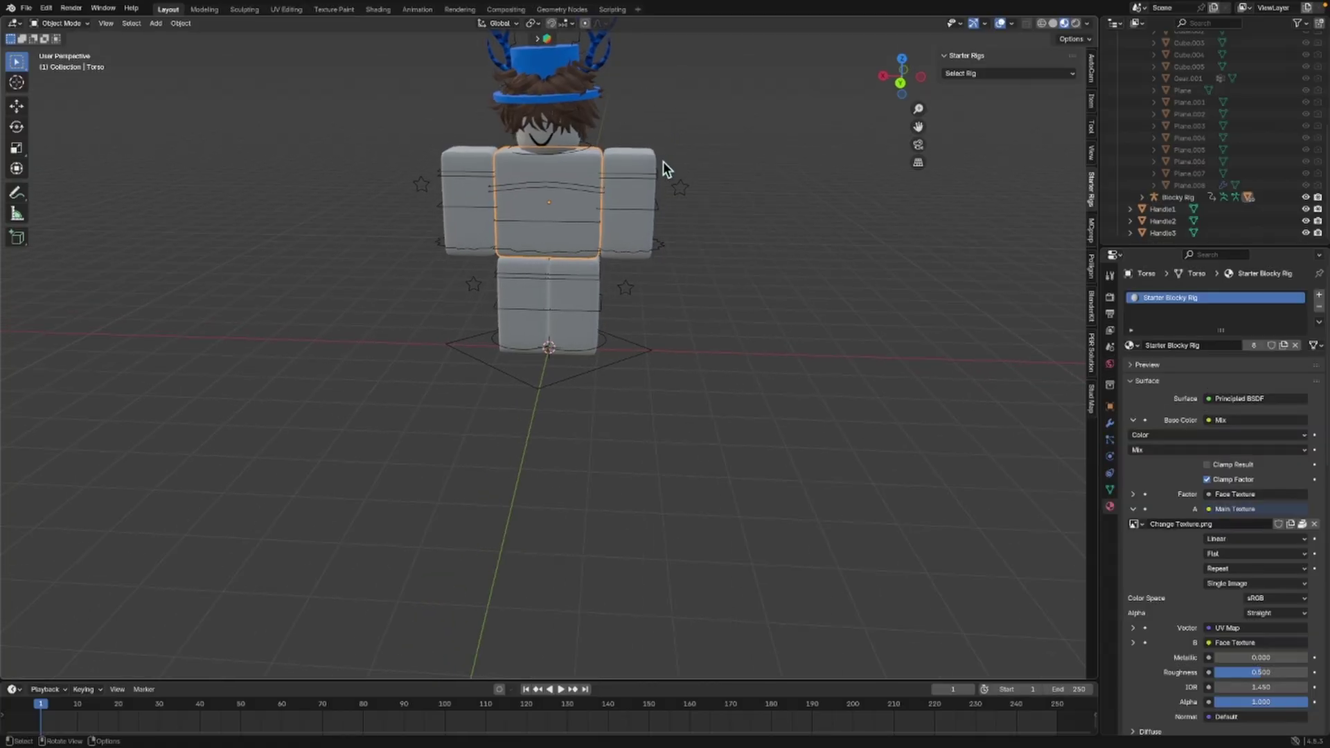
left_click(377, 9)
scroll(596, 496, "down", 5)
scroll(547, 507, "up", 6)
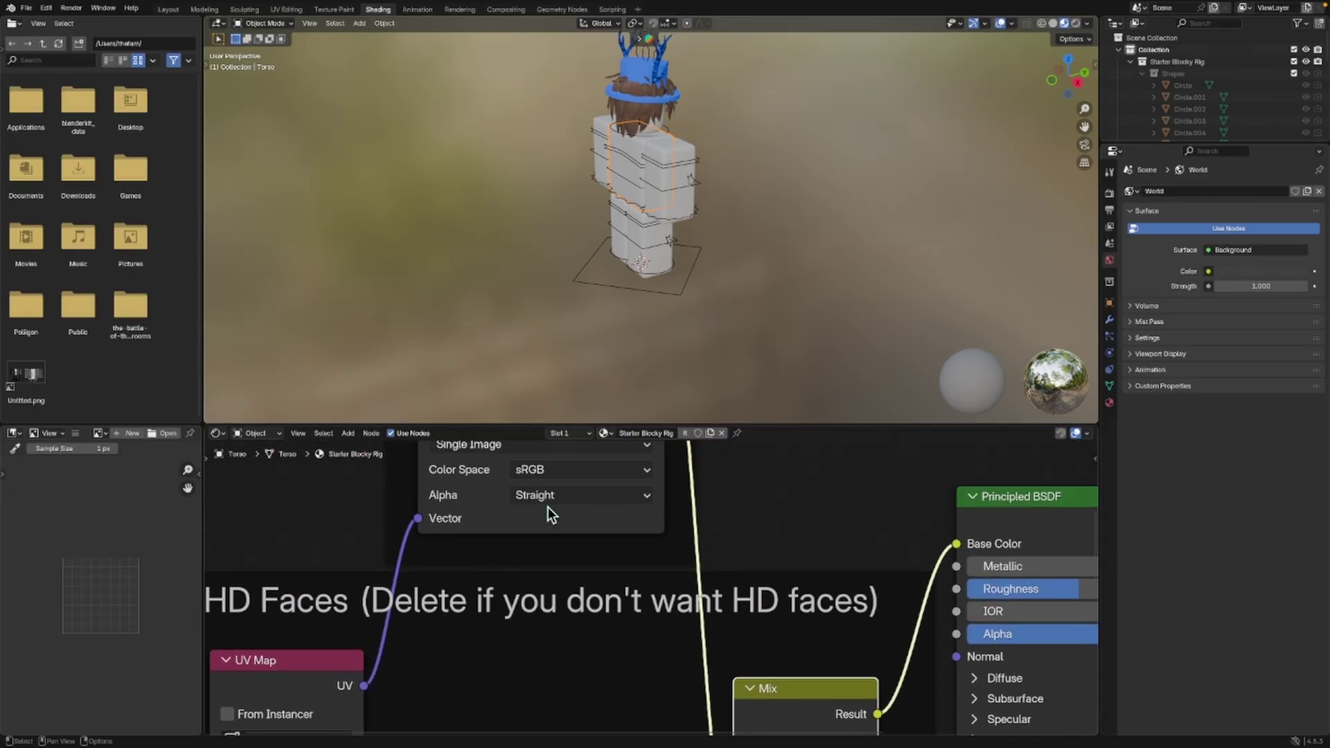
scroll(548, 507, "down", 6)
scroll(558, 568, "up", 2)
scroll(464, 525, "up", 10)
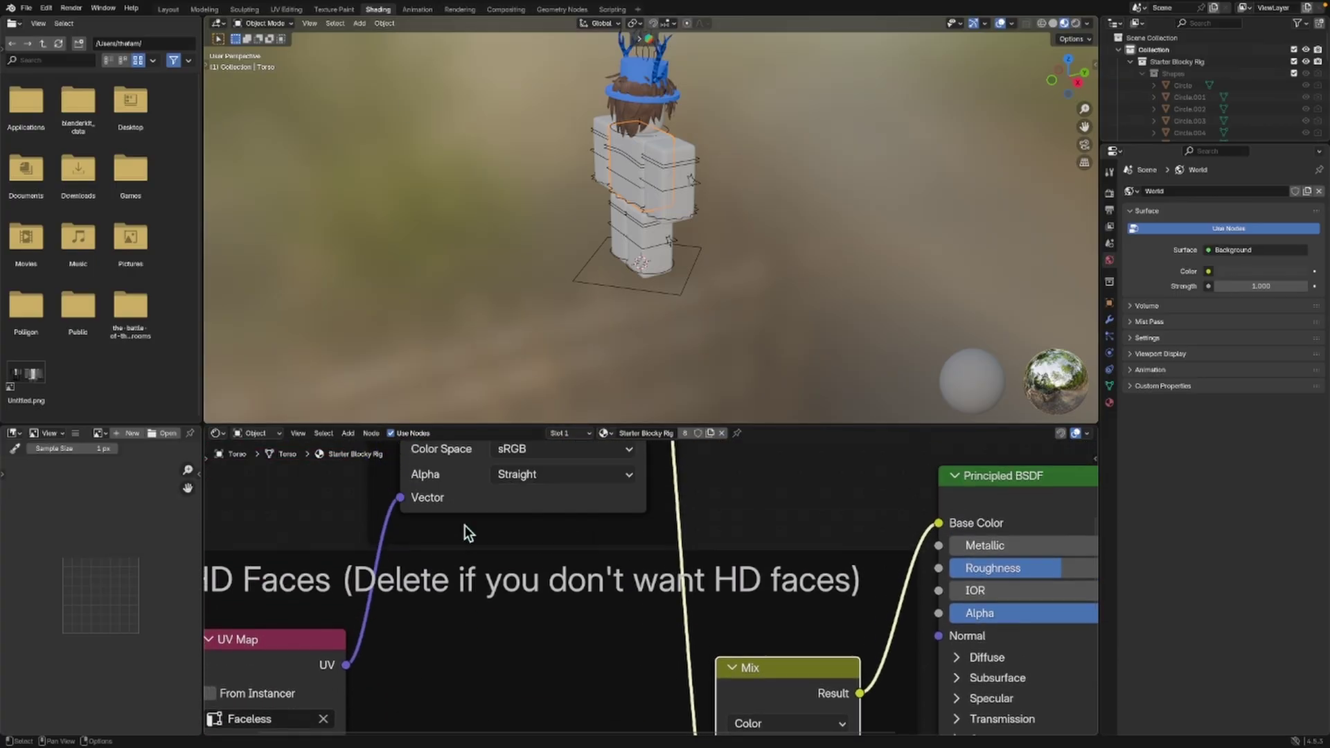
scroll(615, 594, "down", 1)
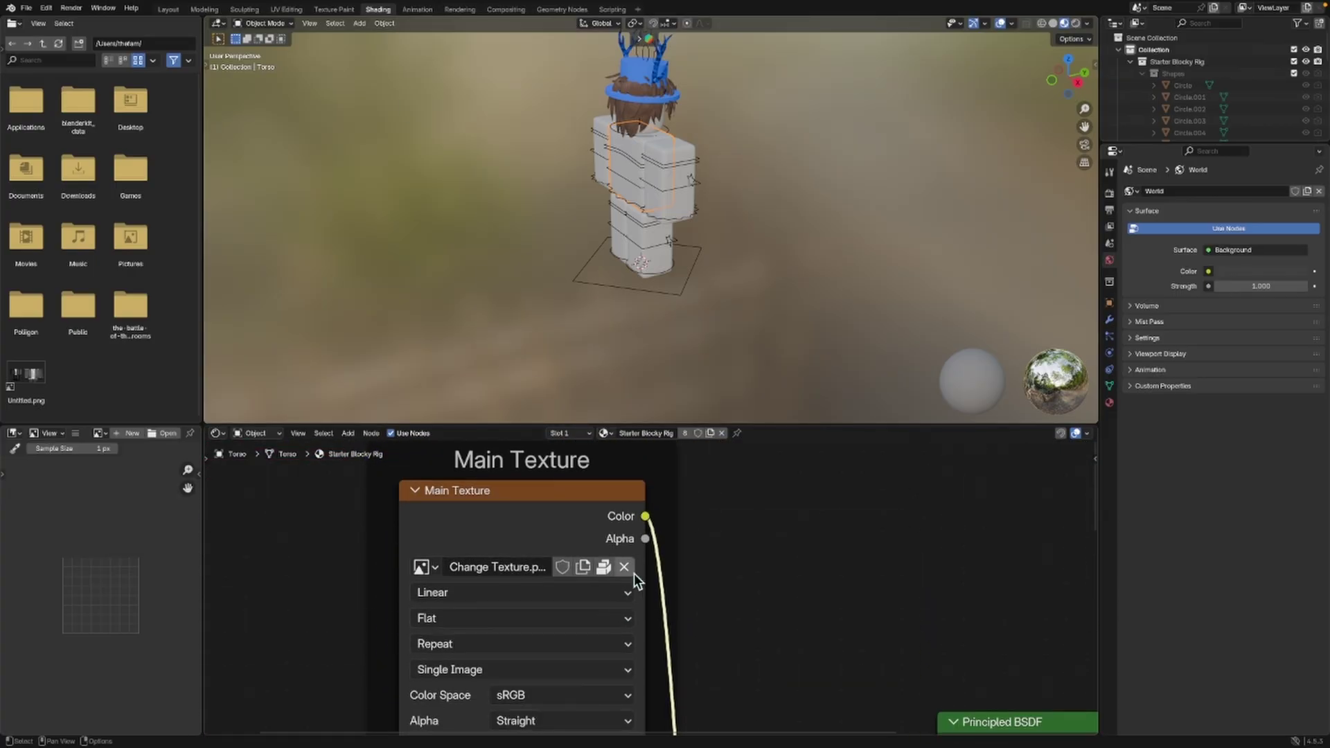
left_click(623, 568)
left_click(621, 573)
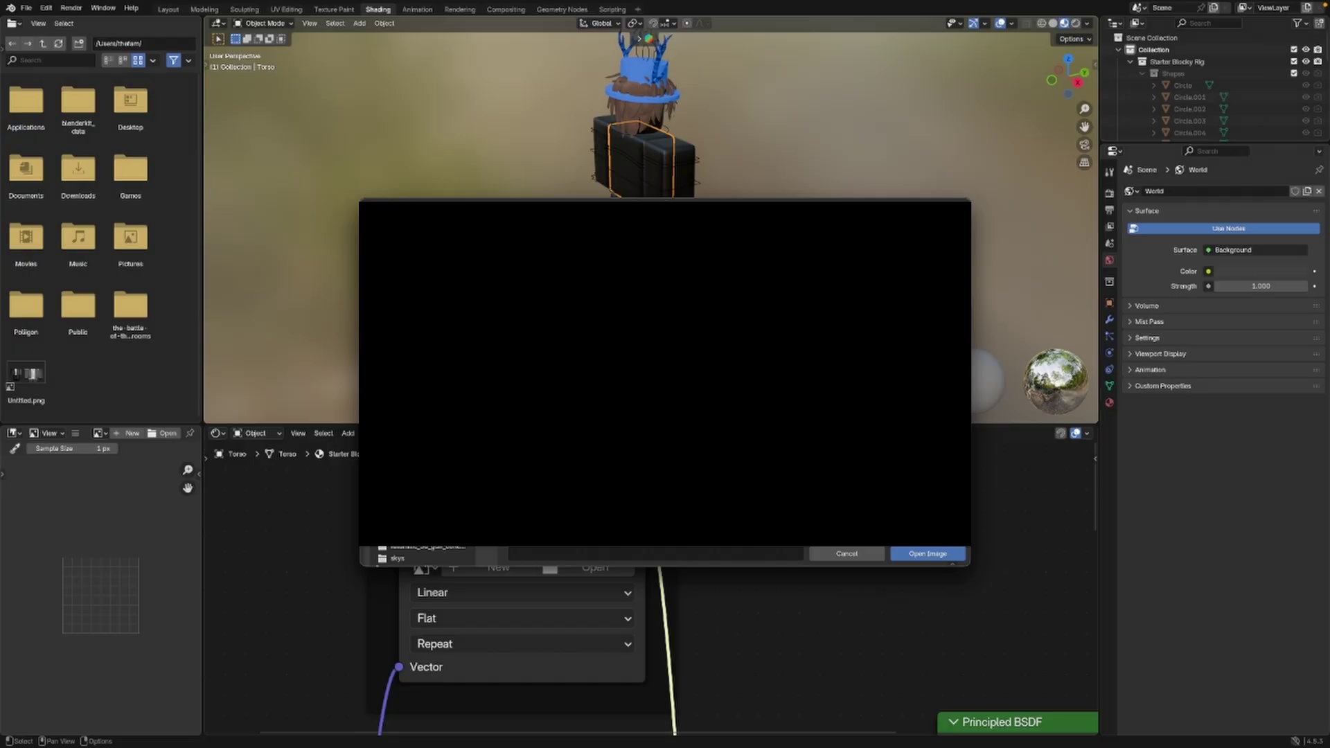
double_click(553, 289)
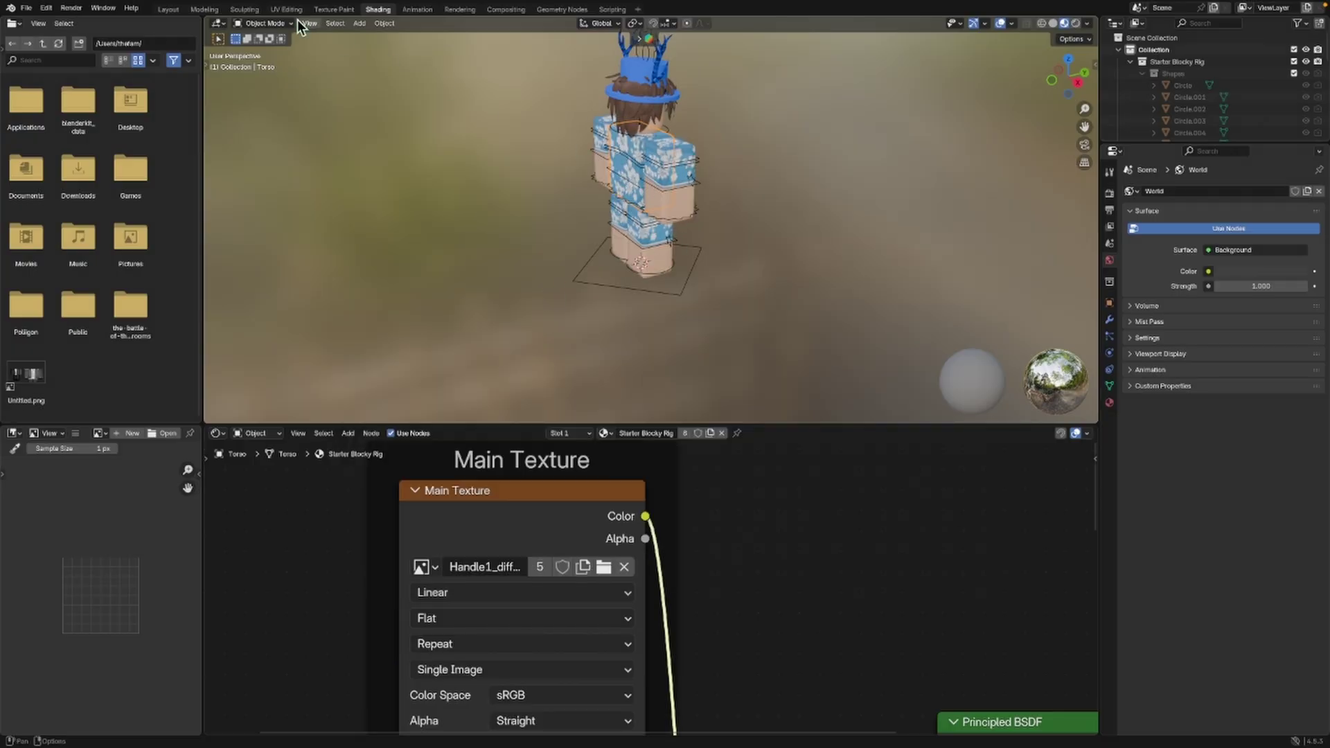
left_click(168, 9)
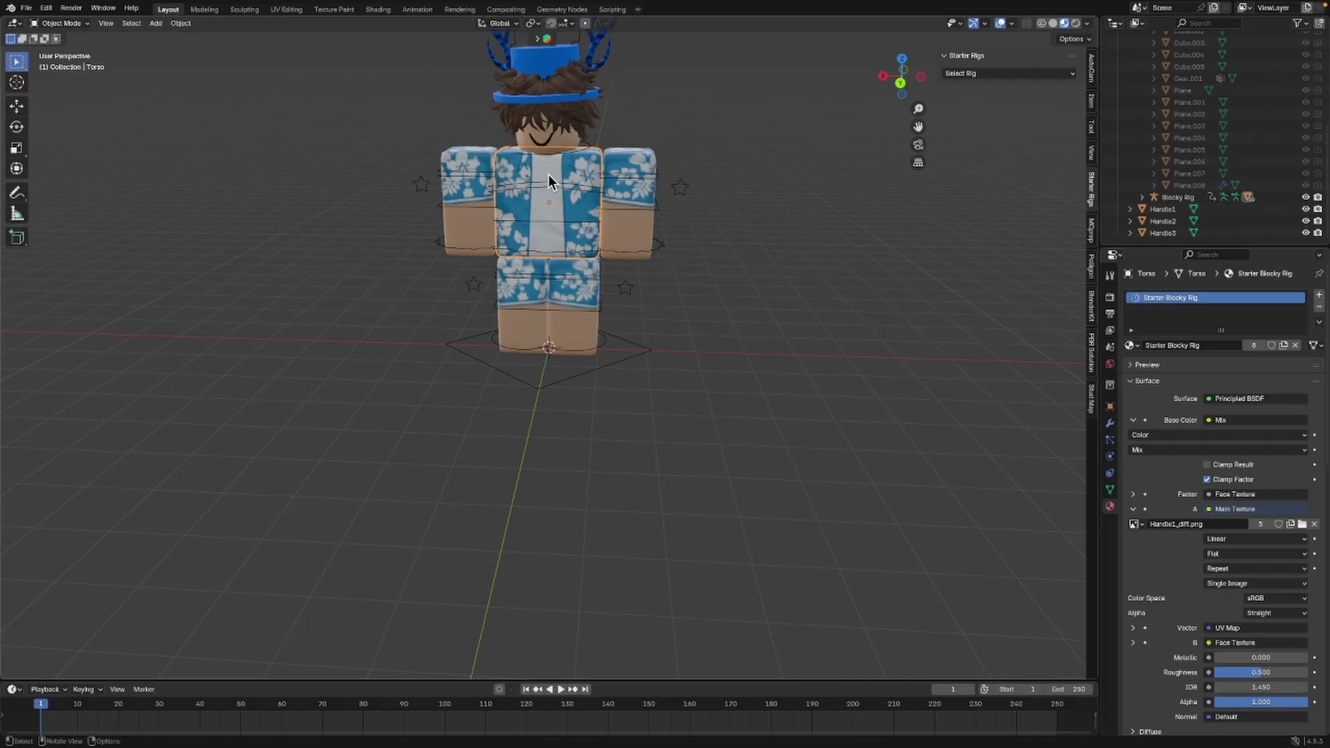
Step: Remove the default Roblox face image from the Face Texture node of the head's material
left_click_drag(910, 77, 783, 118)
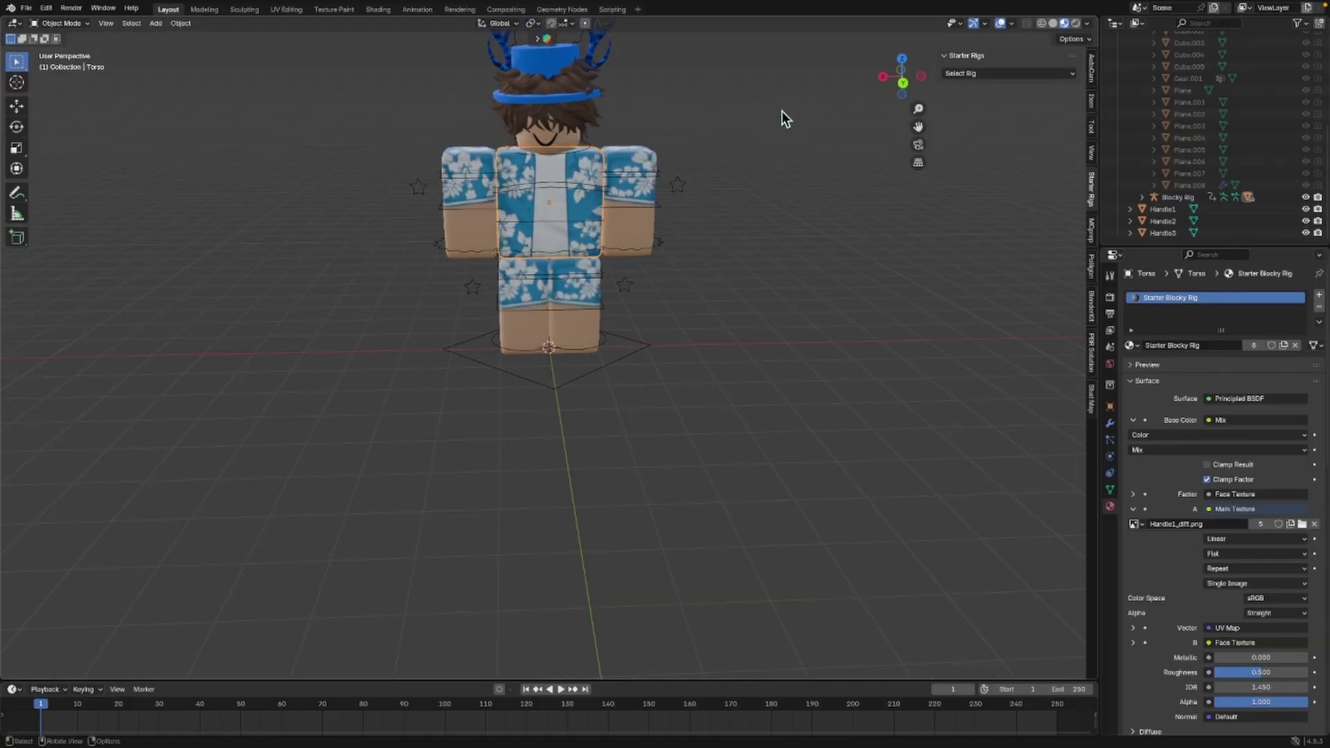
left_click(568, 132)
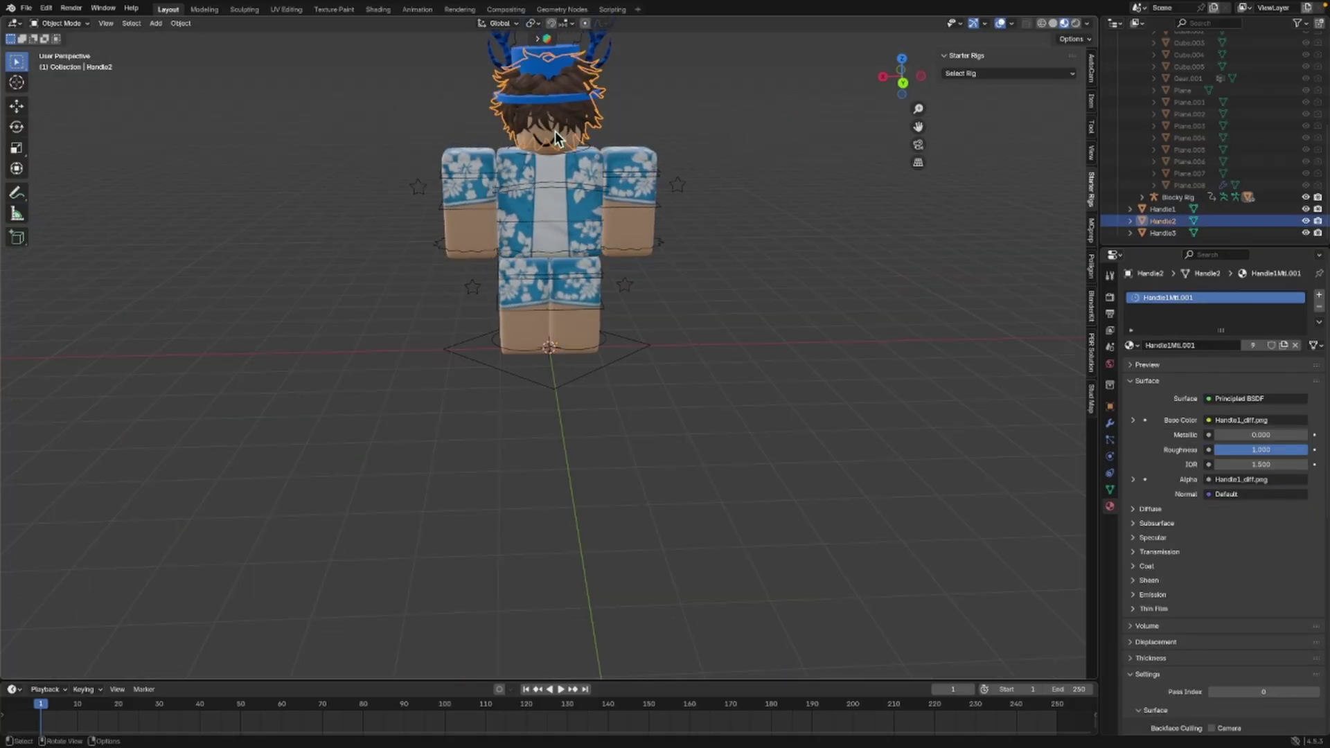
left_click(375, 11)
scroll(585, 555, "down", 10)
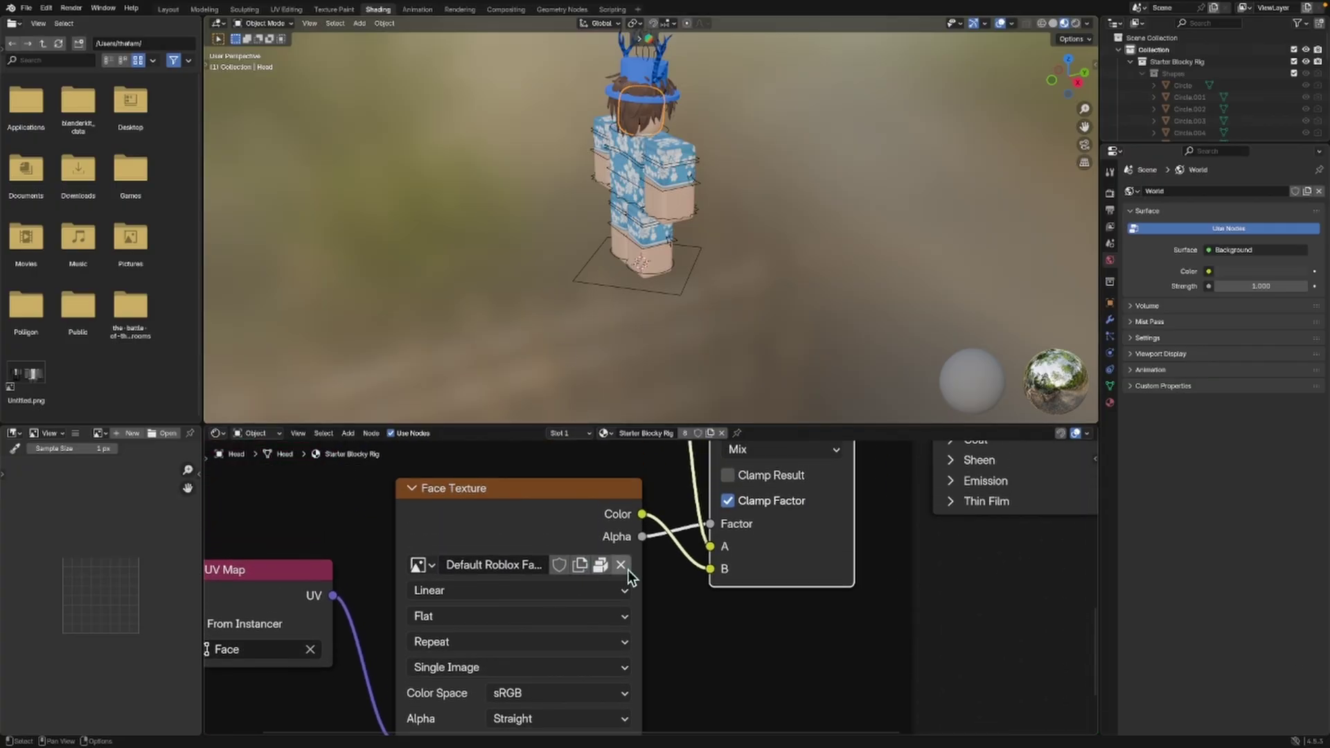
left_click(622, 563)
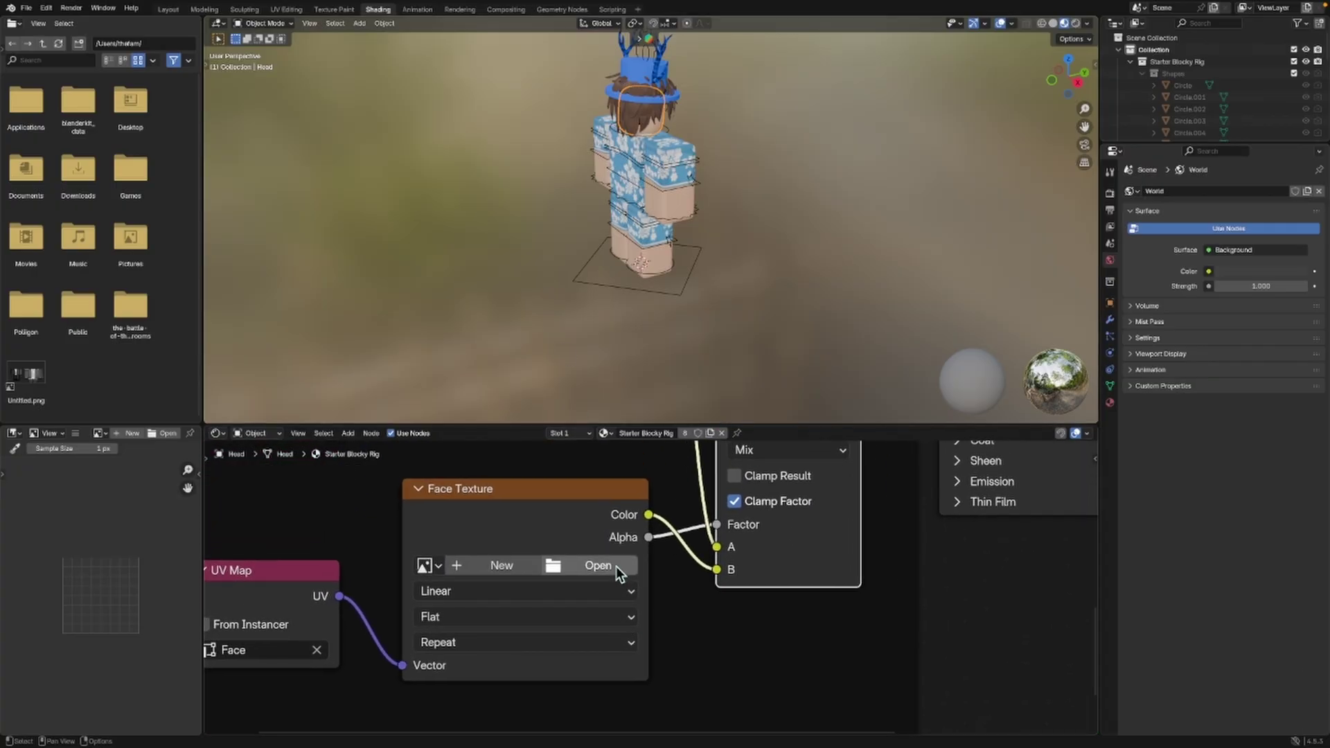
Step: Load Awkward....png from the Roblox HD Faces folder into the Face Texture node, and return to the Layout workspace
left_click(617, 566)
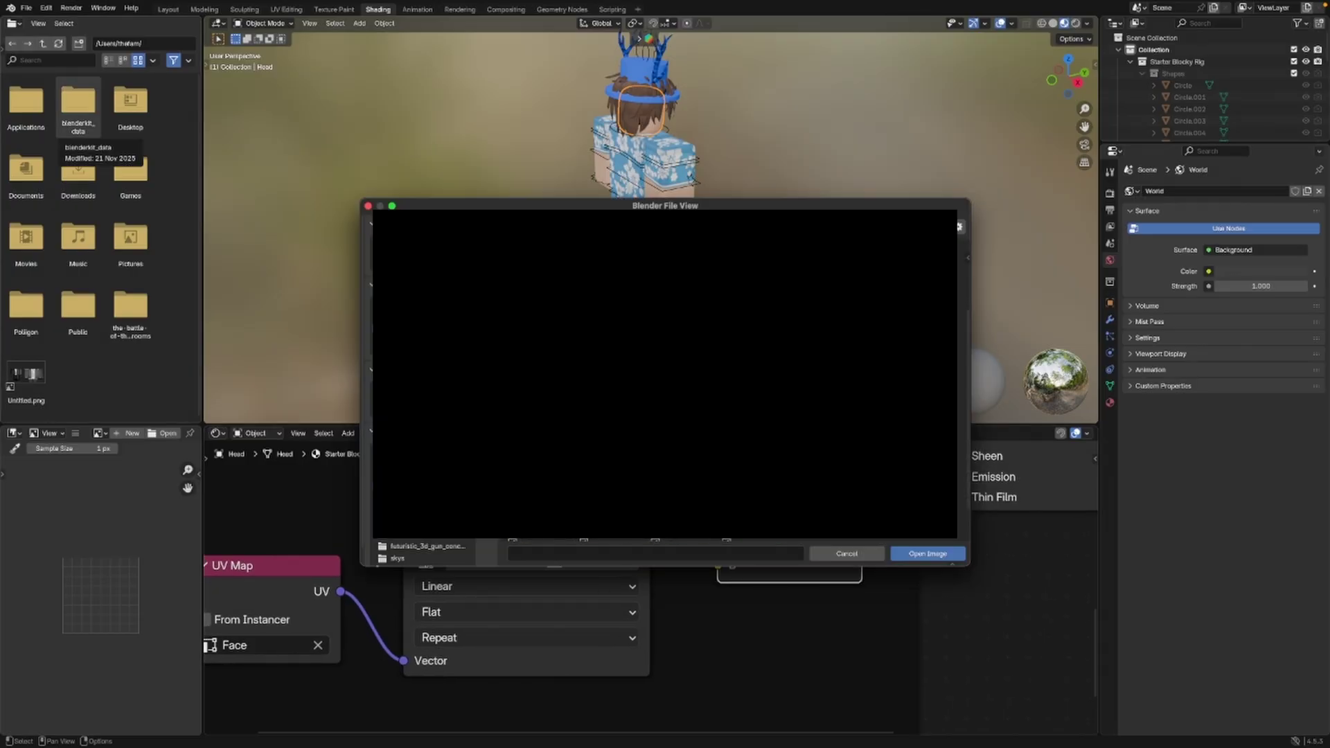
scroll(677, 430, "down", 5)
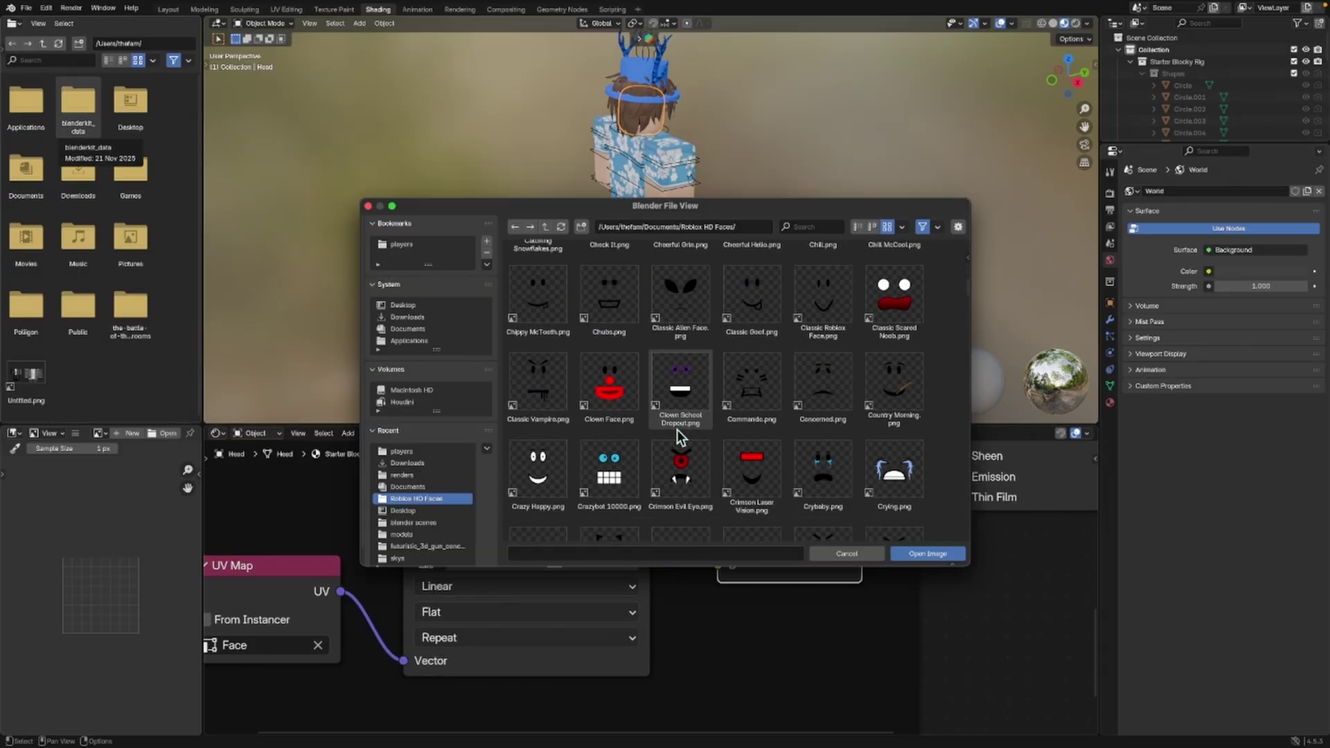
scroll(677, 431, "down", 15)
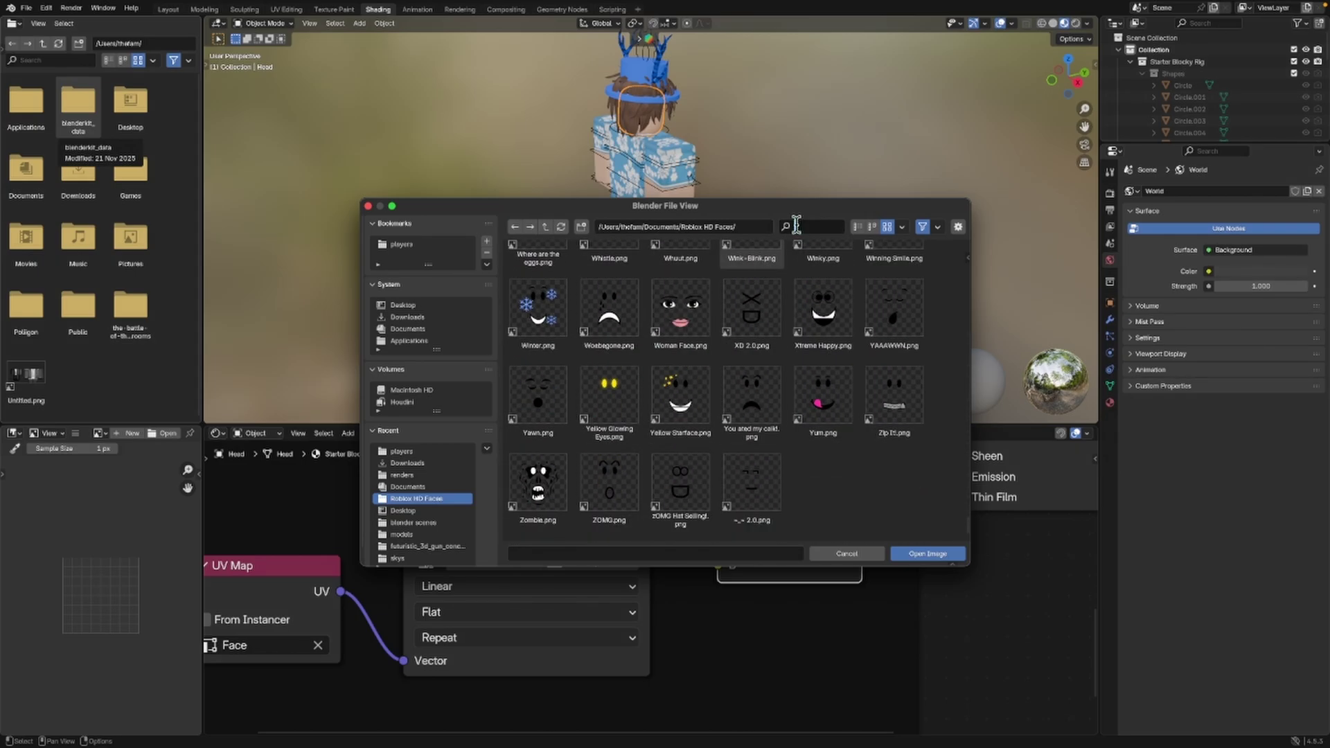
left_click(796, 226)
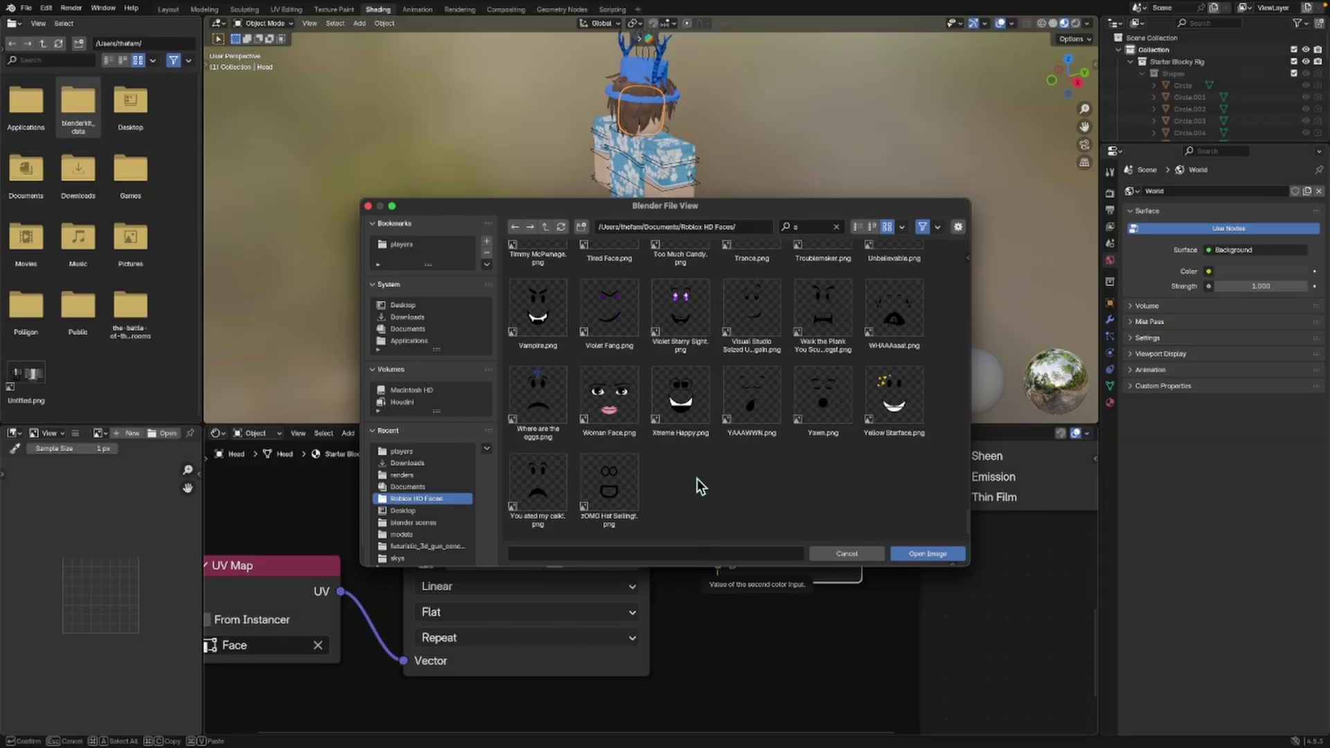
type("a")
scroll(719, 478, "down", 2)
scroll(719, 476, "up", 10)
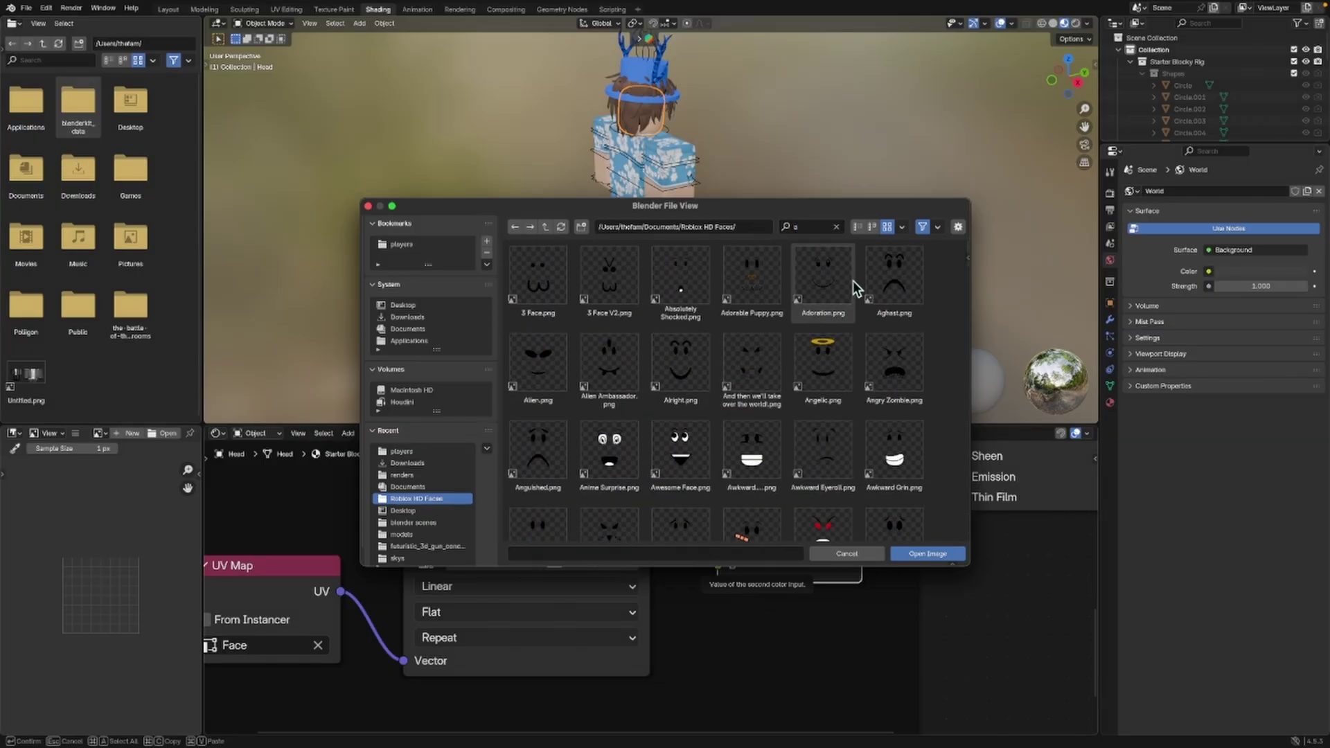
scroll(852, 347, "down", 1)
double_click(759, 432)
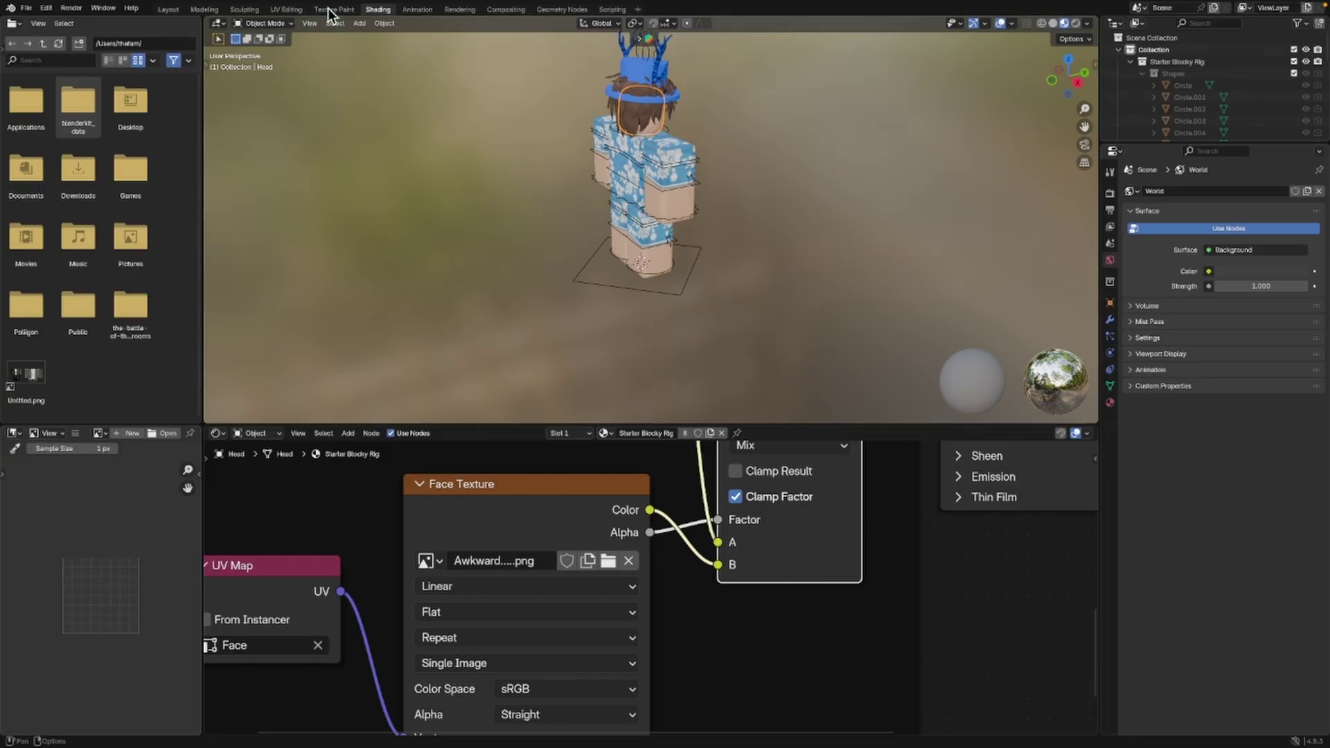
left_click(173, 10)
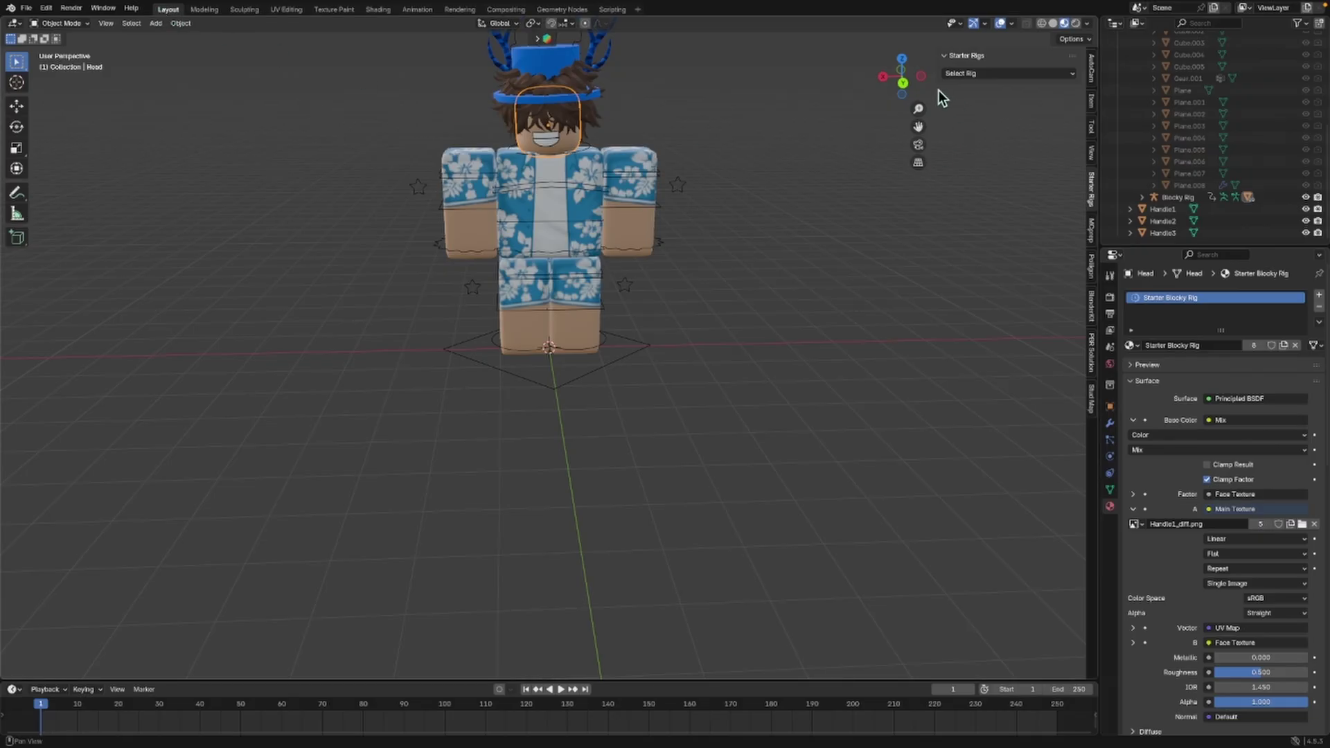
Step: Select the Blocky Rig armature and put it in Pose Mode
left_click_drag(903, 76, 1016, 80)
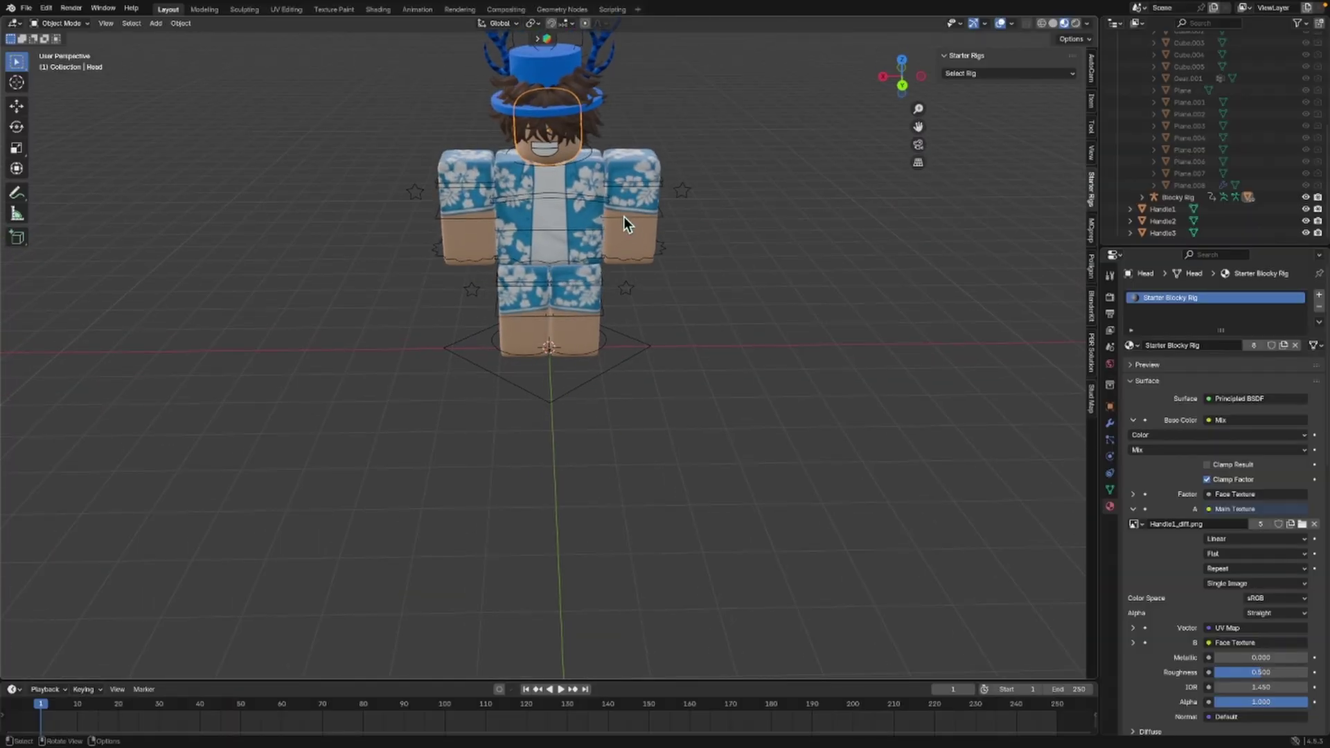
left_click(630, 184)
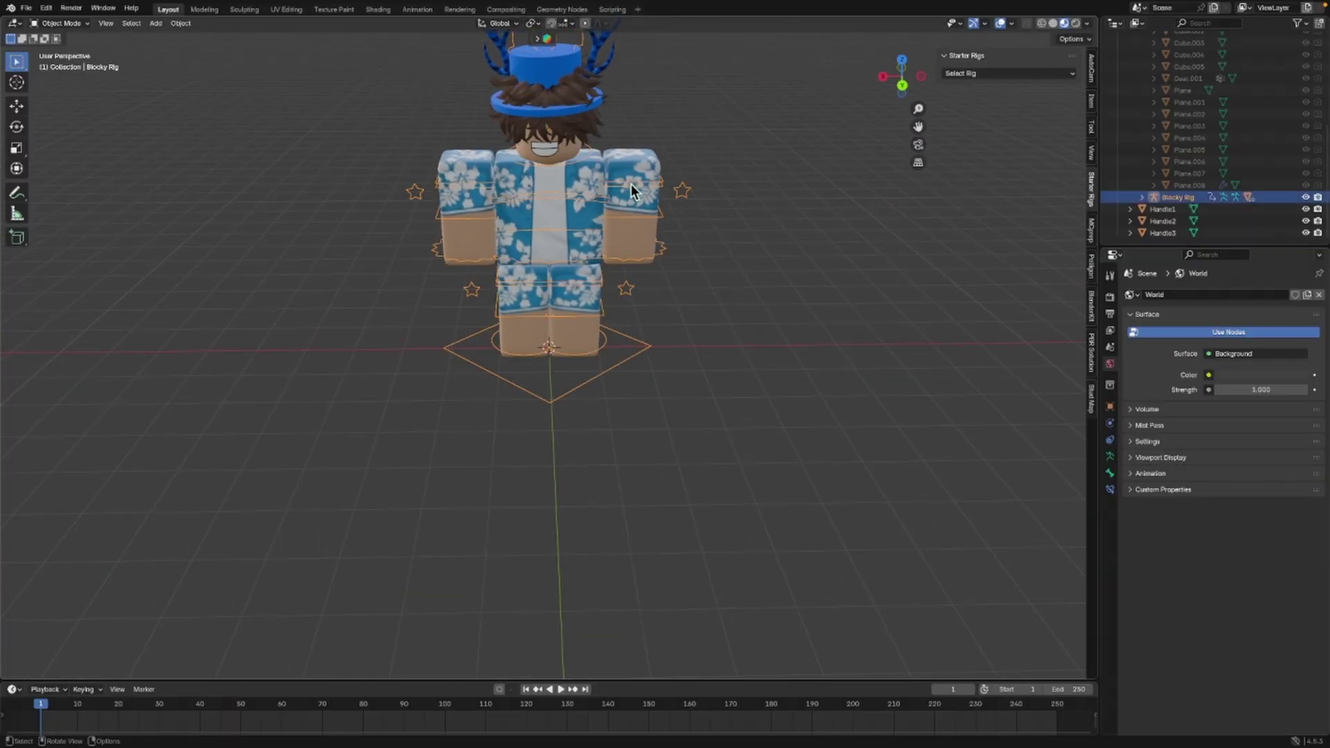
left_click(56, 23)
left_click(63, 62)
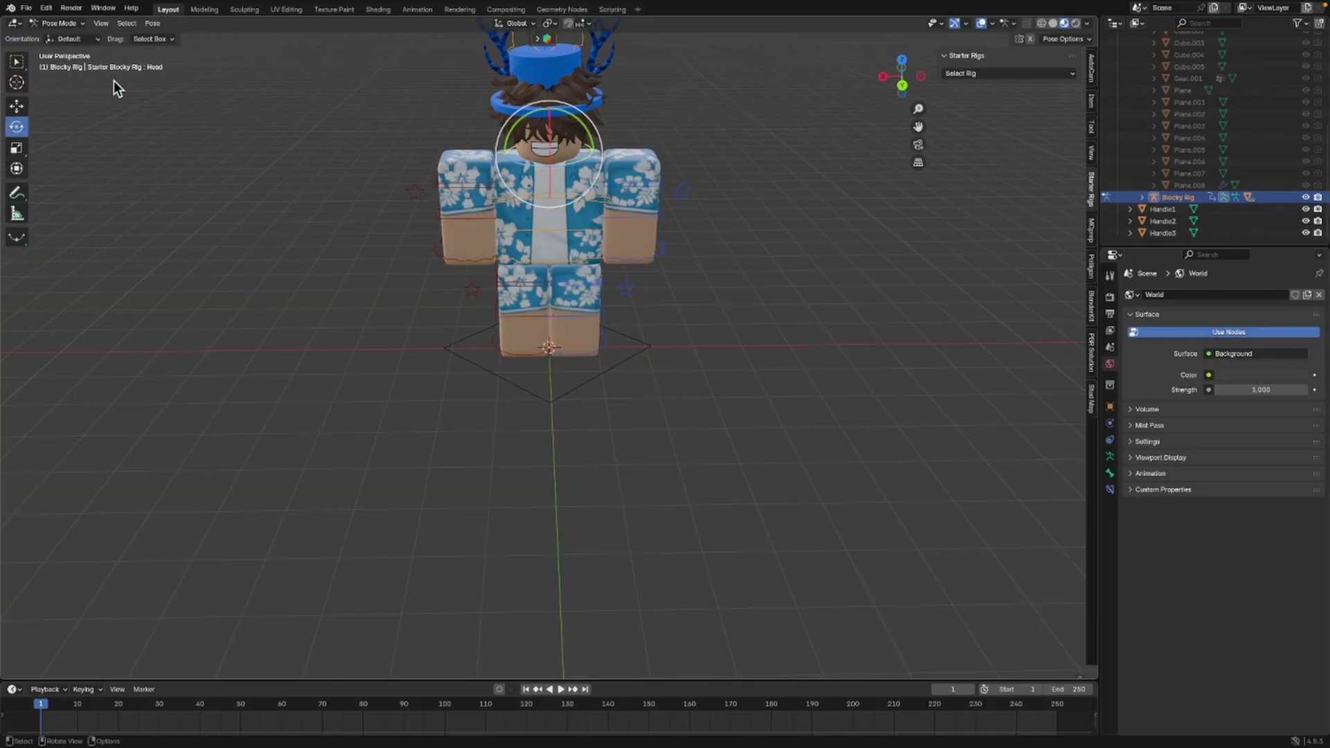
Step: Raise both arms of the rig by rotating the right and left upper arm bones, and tilt the upper torso bone slightly
left_click(471, 183)
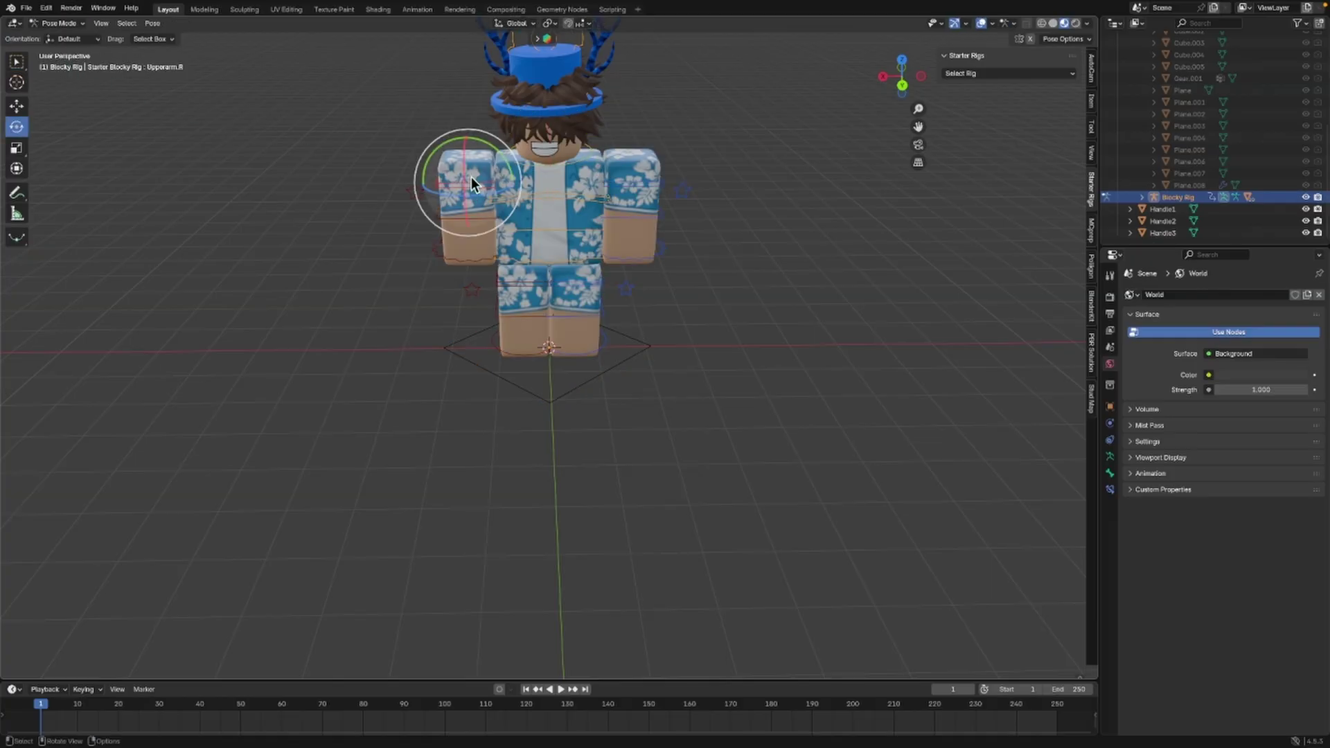
left_click(634, 180)
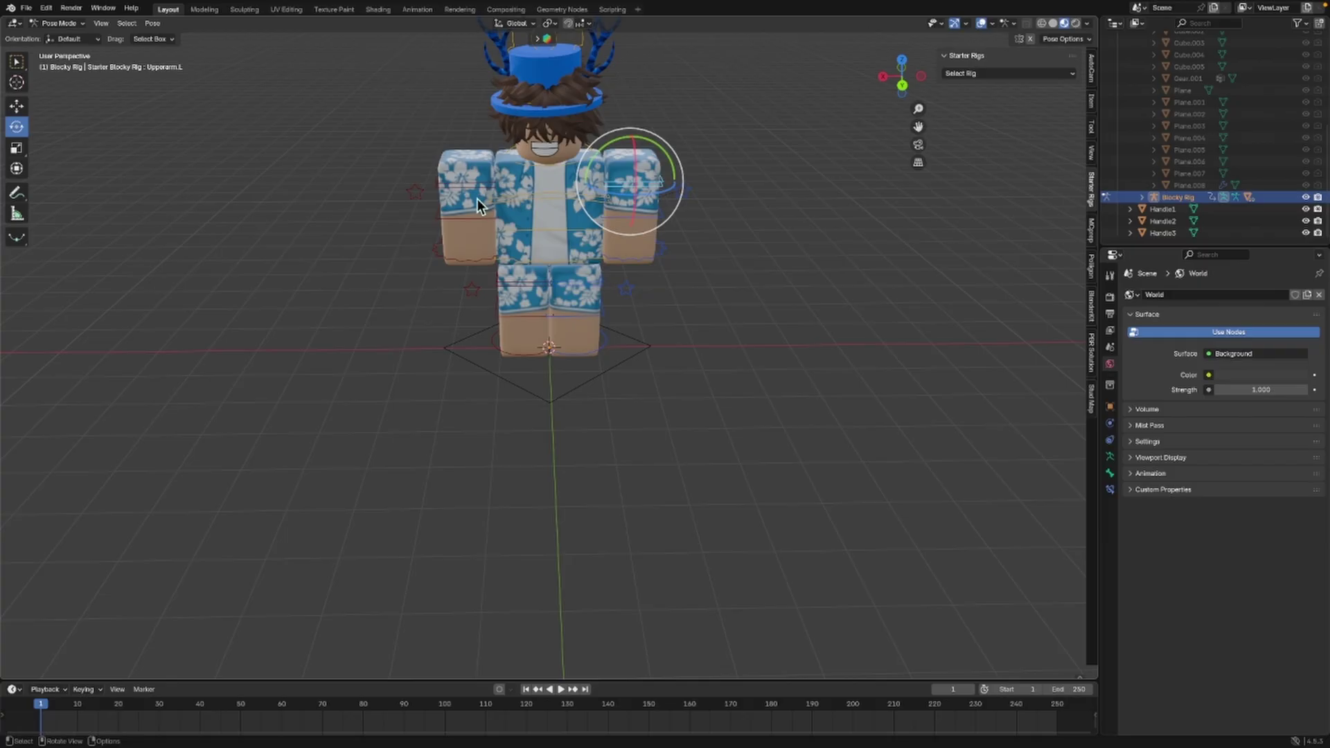
left_click(479, 189)
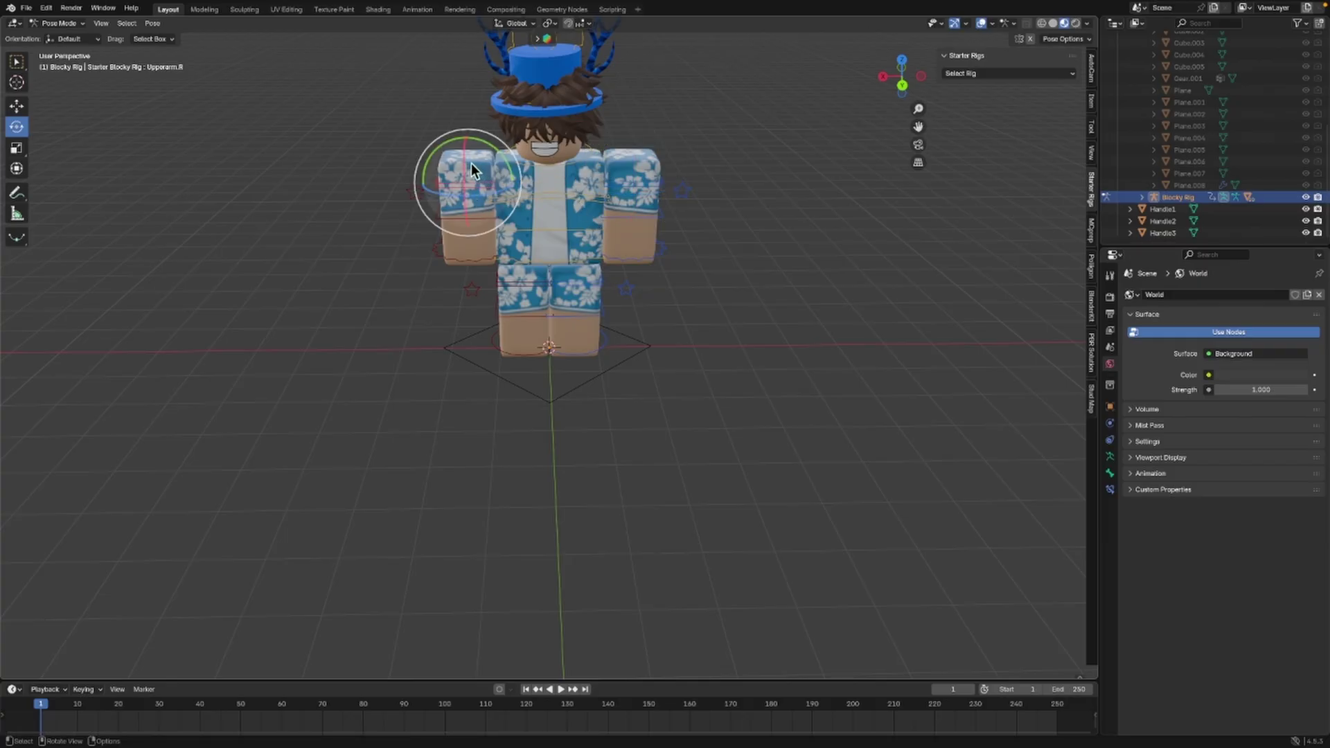
left_click_drag(471, 169, 450, 99)
left_click(639, 187)
left_click_drag(639, 187, 669, 132)
left_click(551, 193)
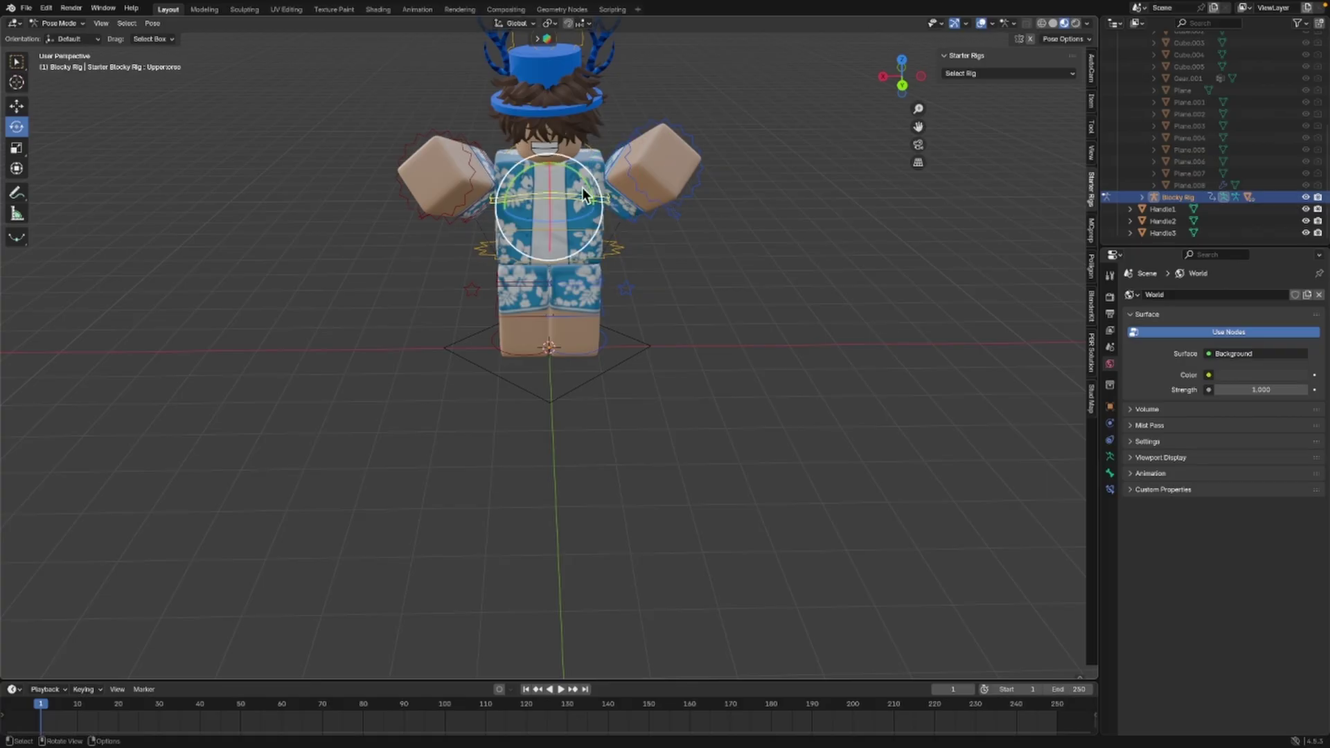
left_click_drag(582, 187, 575, 168)
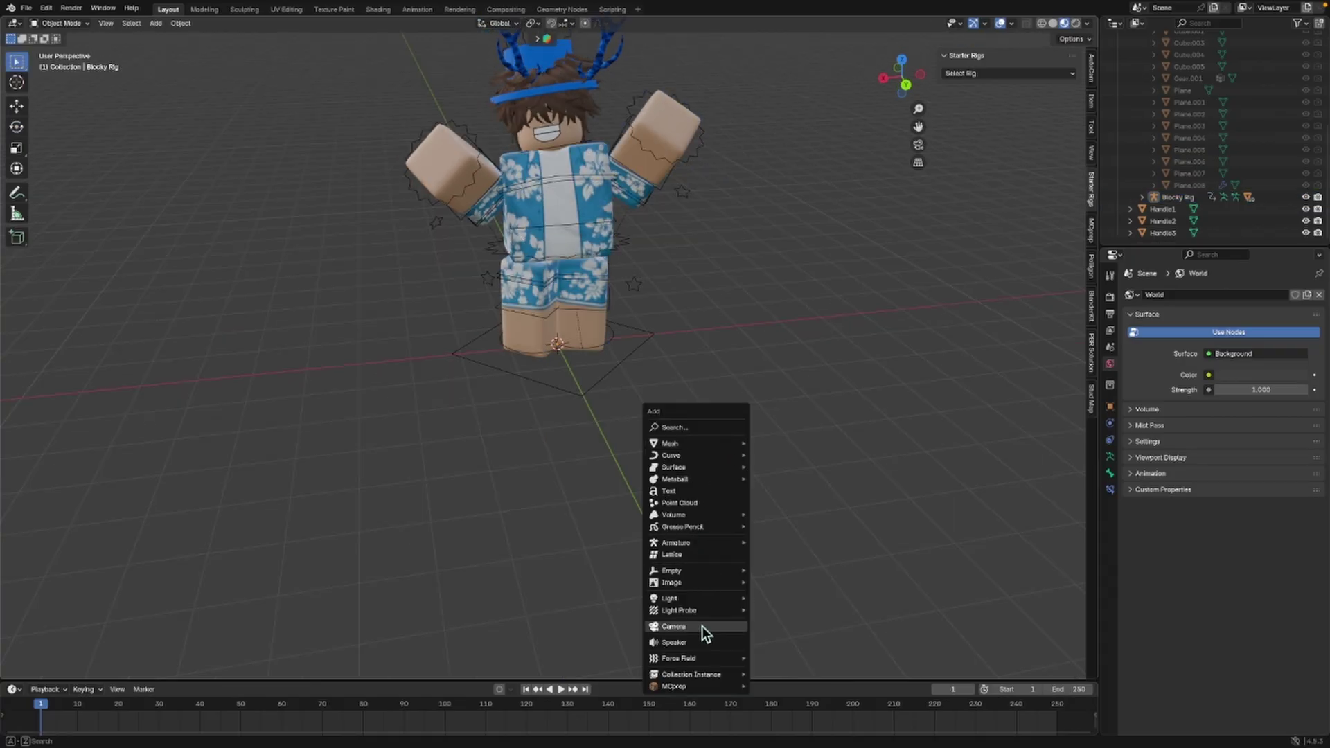
Step: Add a camera to the scene in Object Mode and look through it
left_click(701, 630)
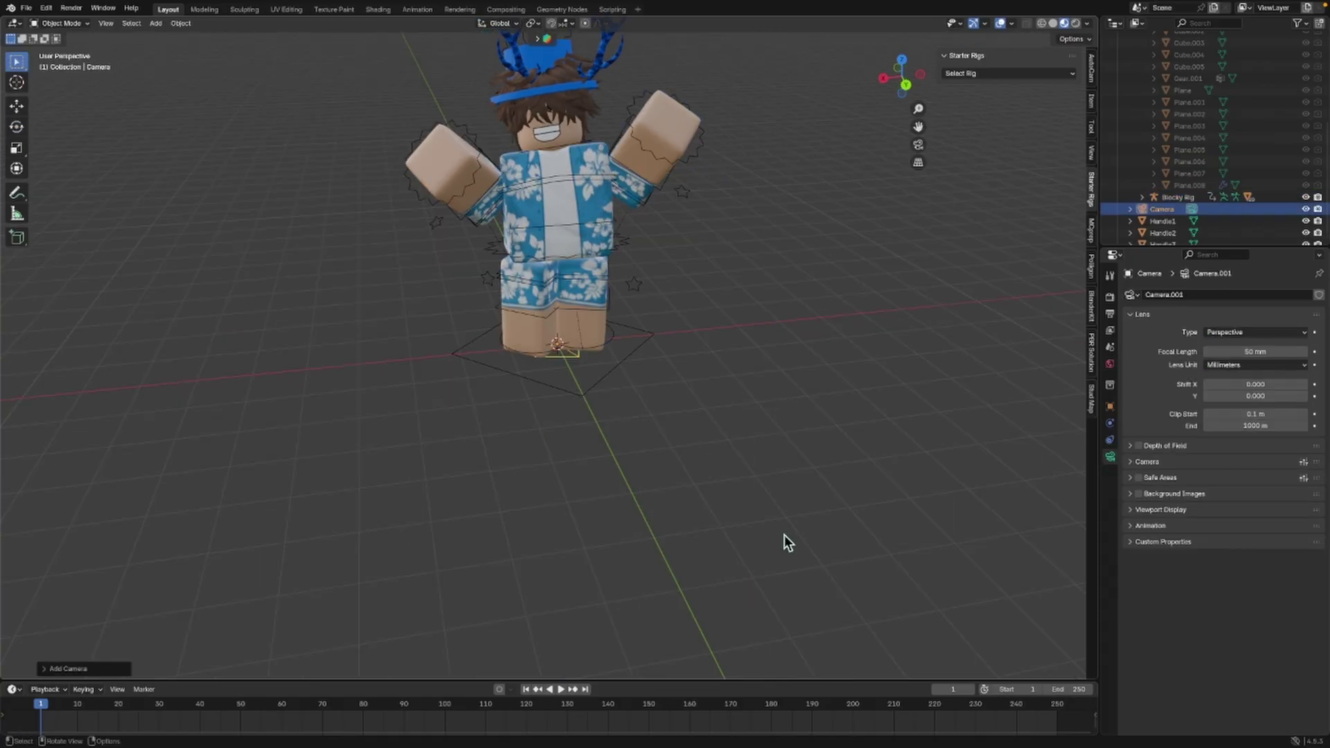
key("KP_Decimal")
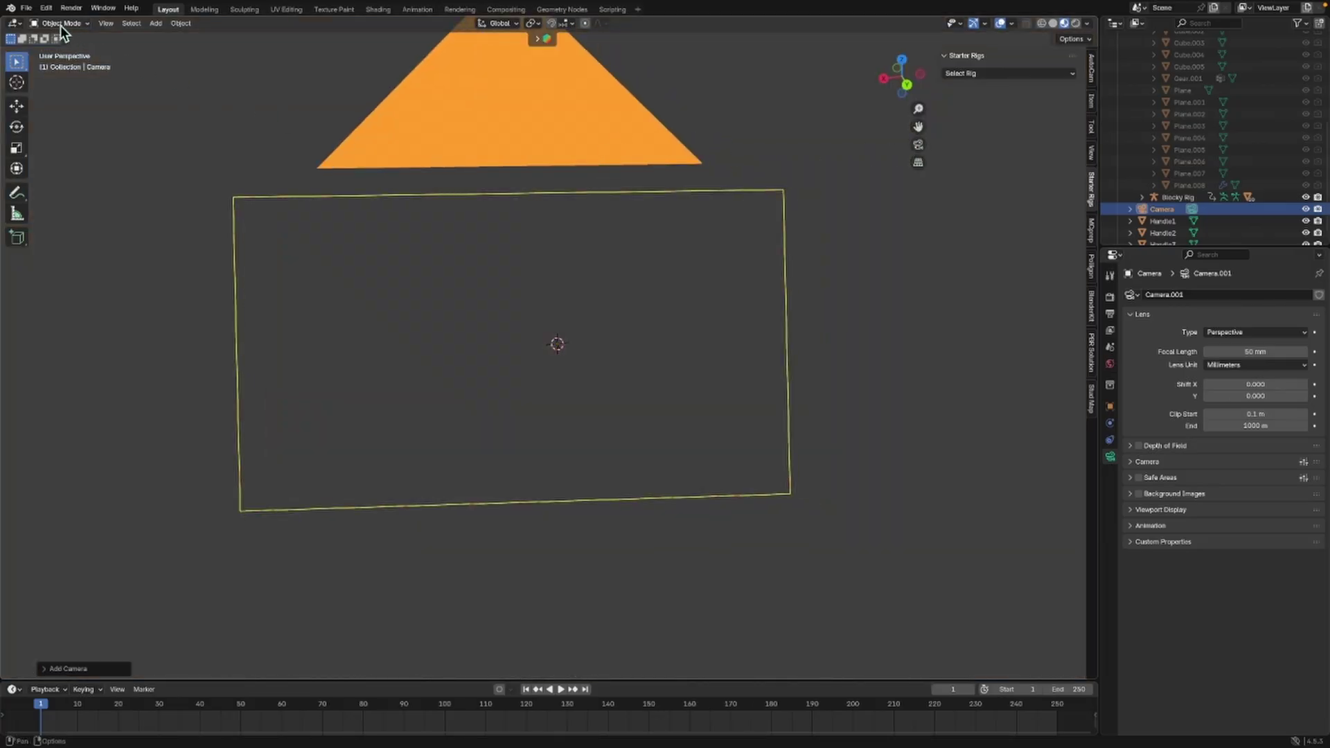
left_click(918, 144)
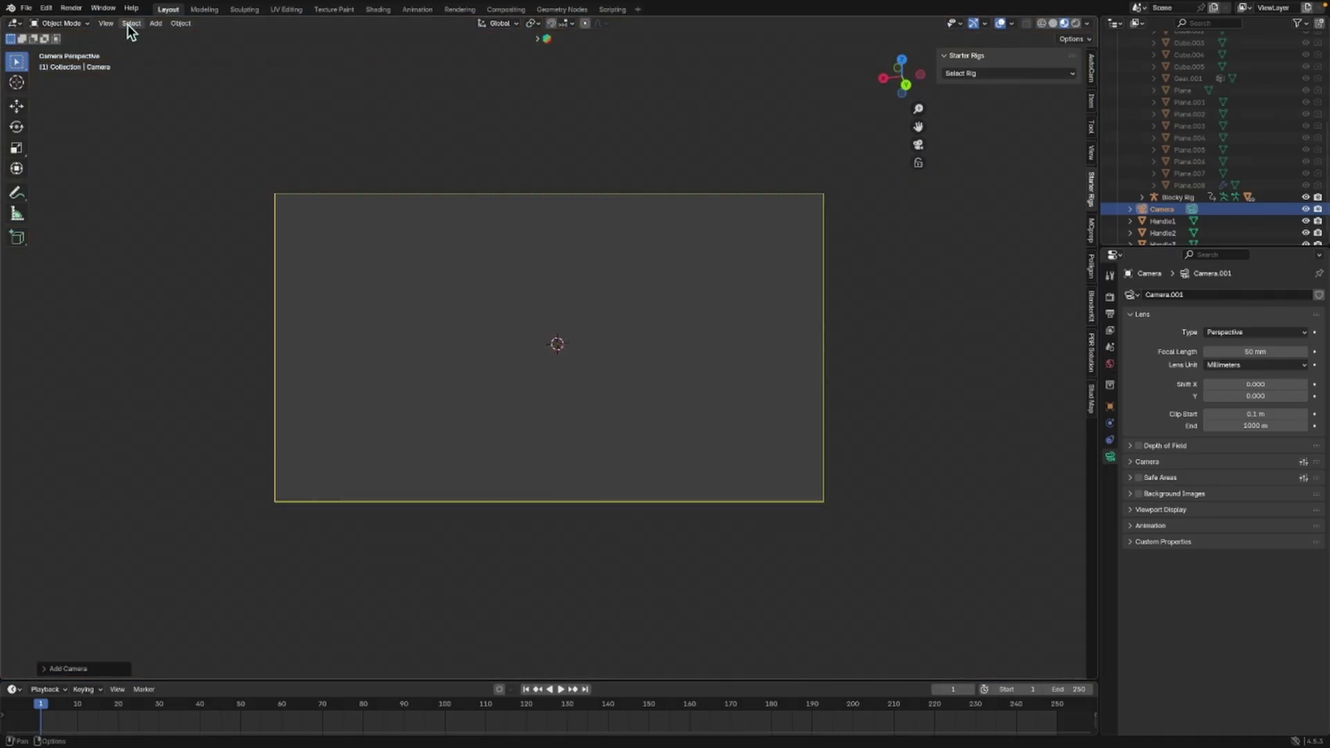
Step: Position the camera in front of the posed avatar with Walk Navigation, framing its face and raised arms
left_click(106, 24)
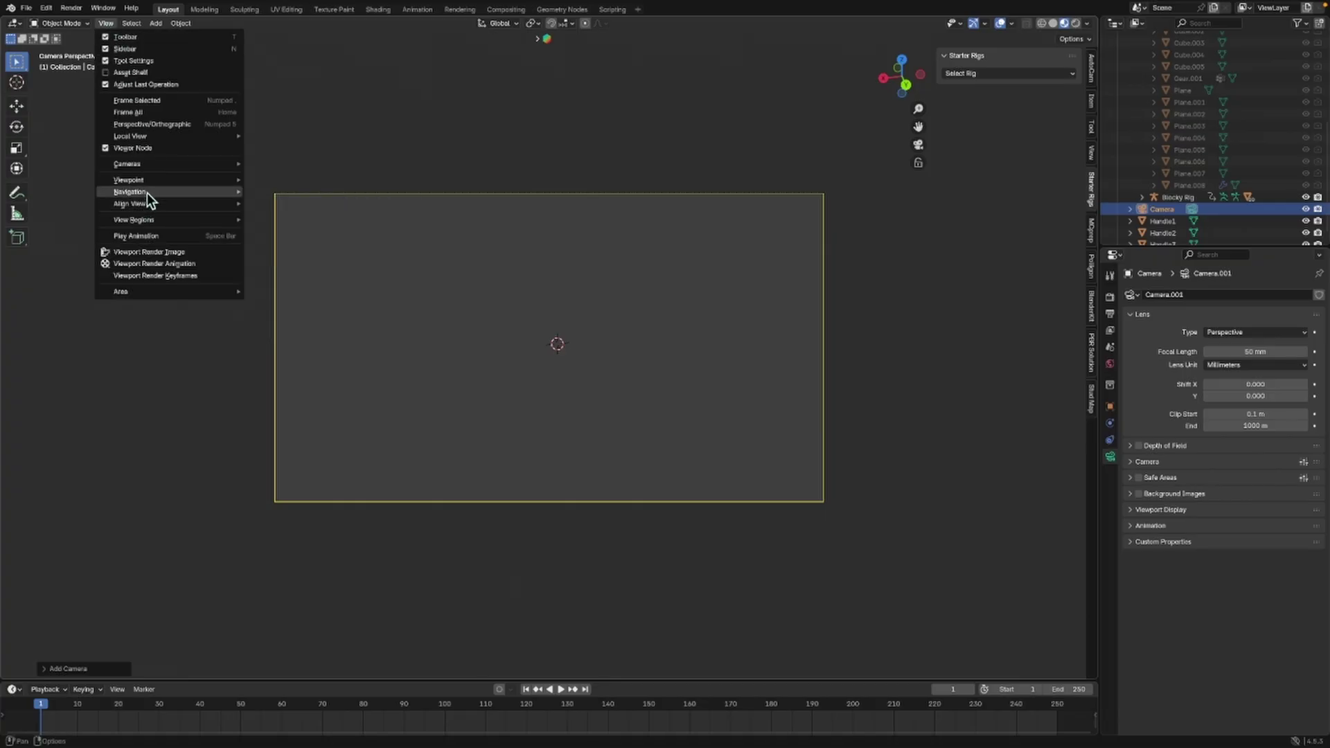
mouse_move(147, 193)
left_click(301, 420)
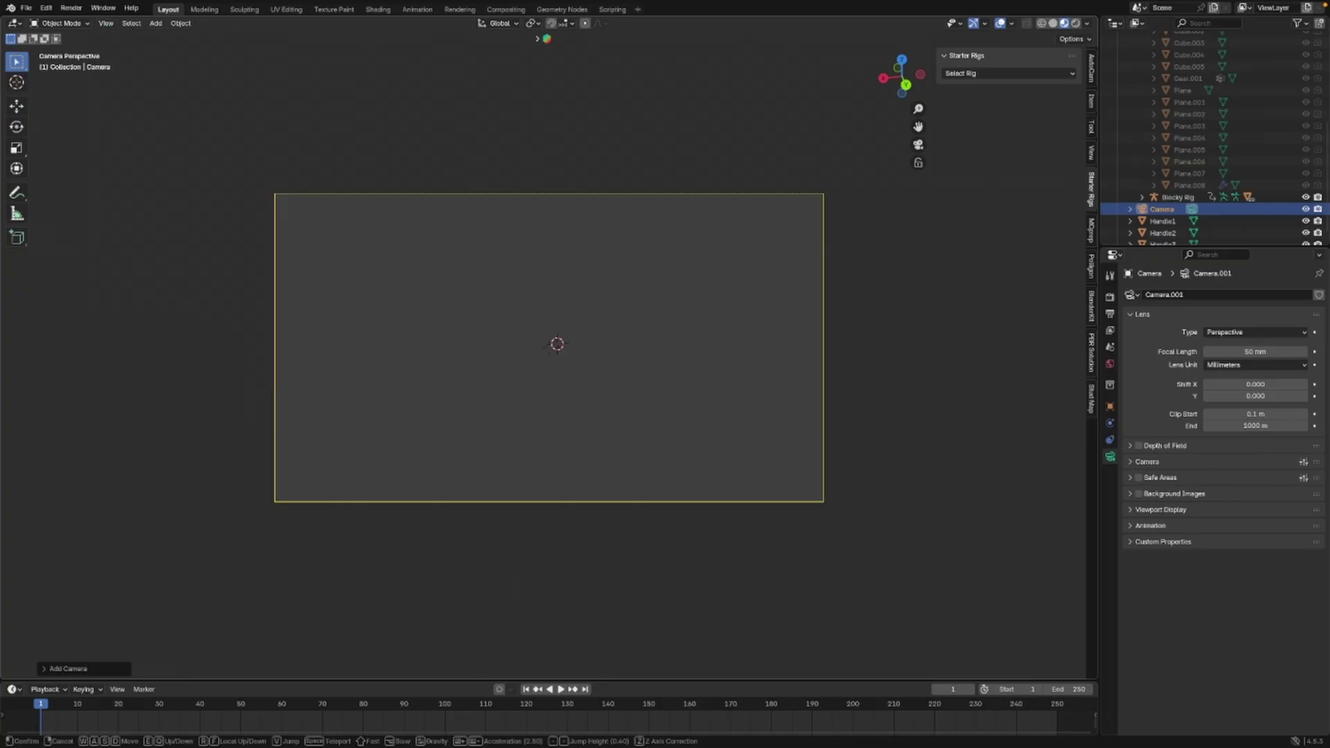
key("s")
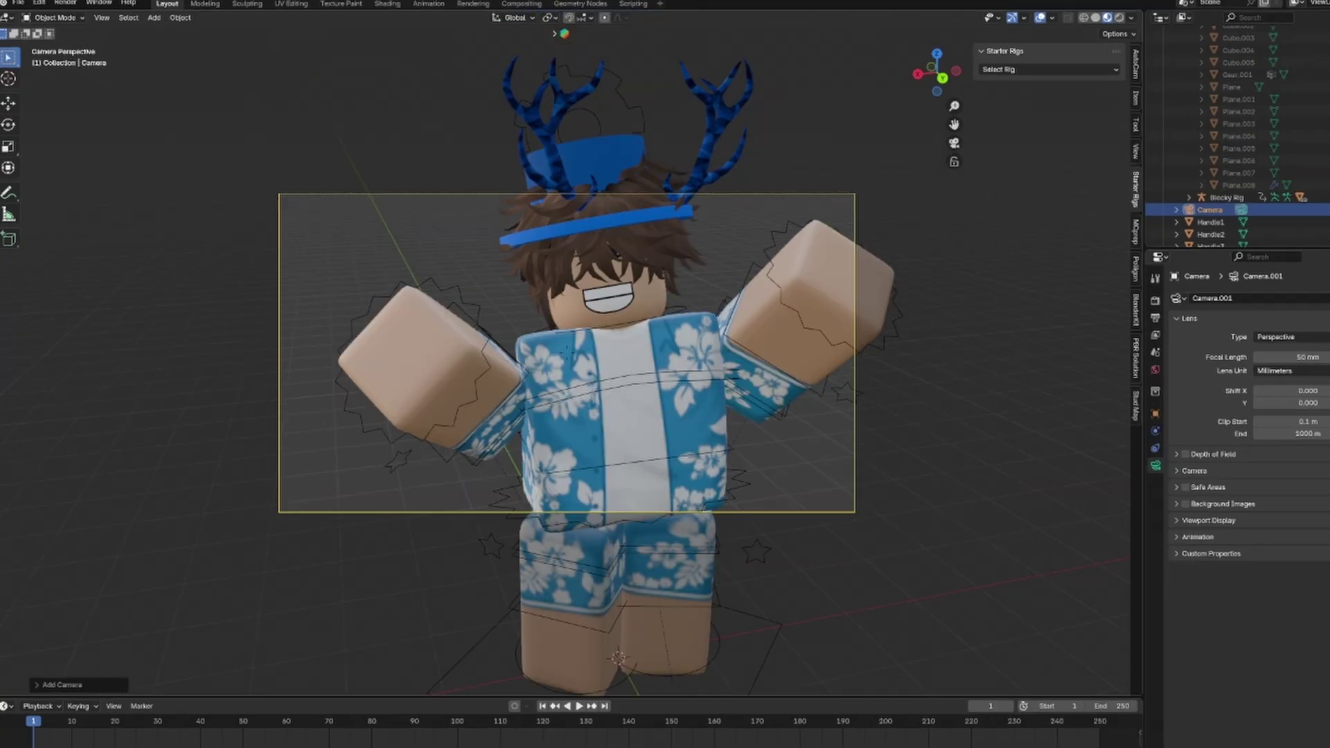
key("w")
key("s")
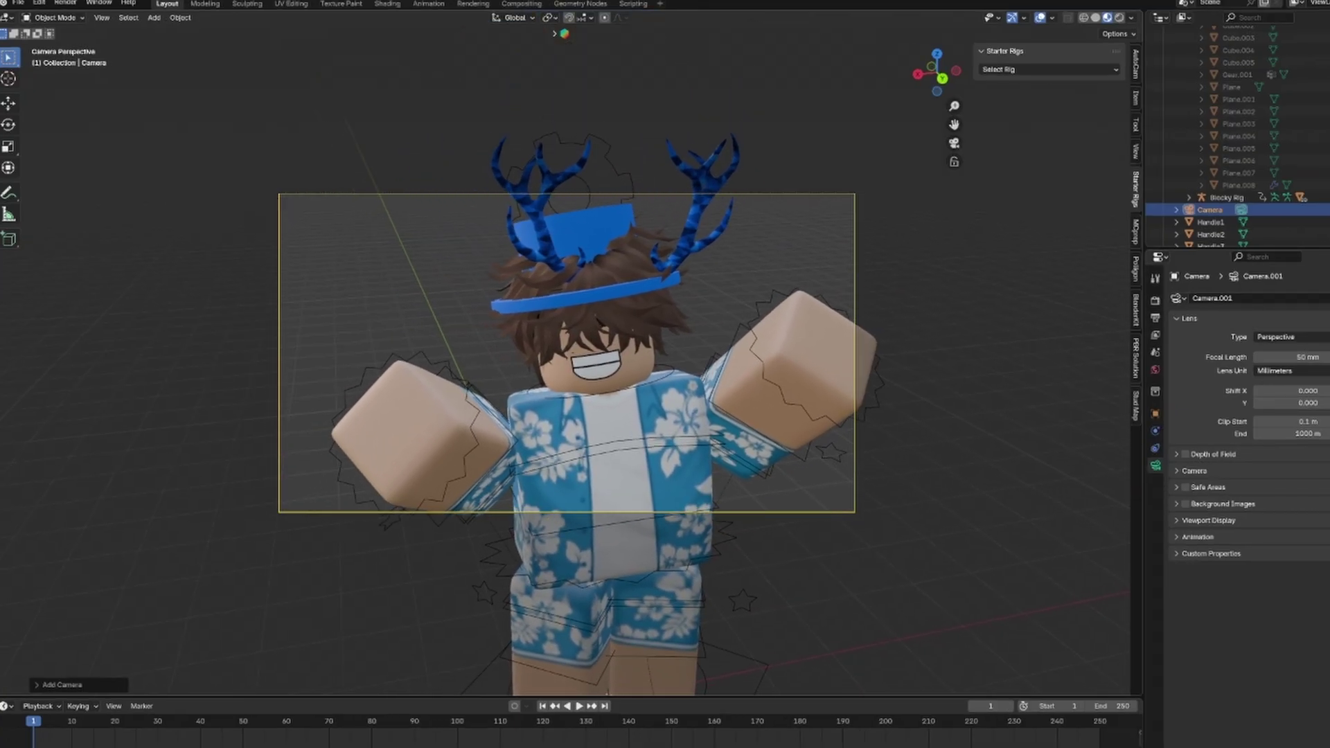
key("s")
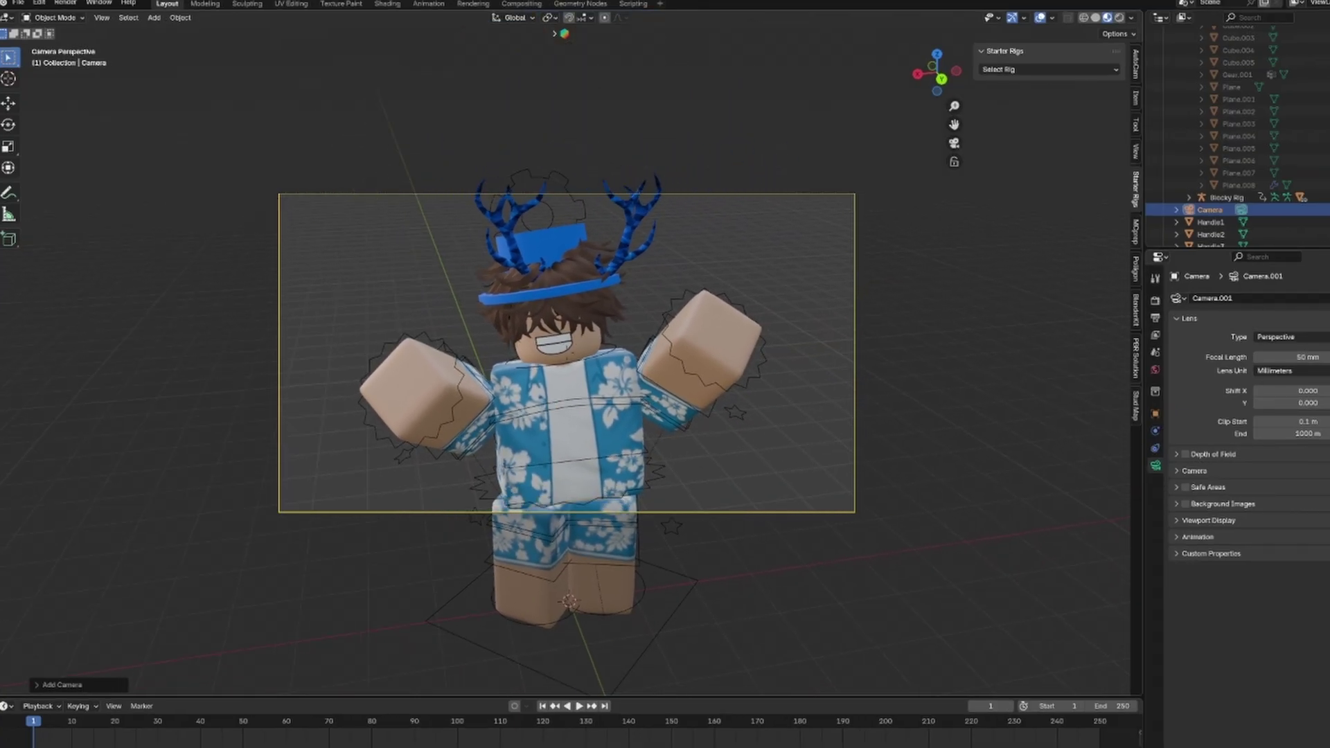
key("a")
key("d")
left_click(880, 359)
Step: Set the render output resolution to 800 × 800 px at 100% scale and view the square frame through the camera
middle_click_drag(875, 357, 879, 359)
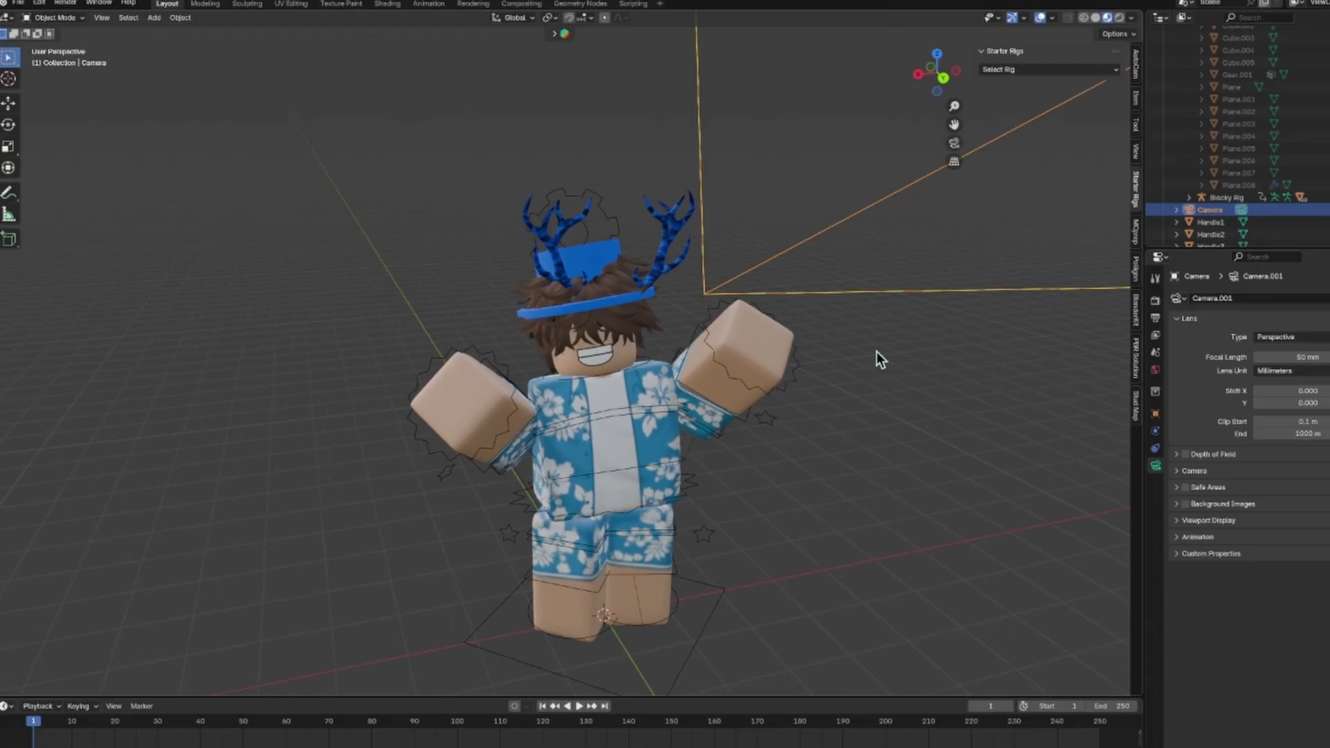
left_click(1155, 320)
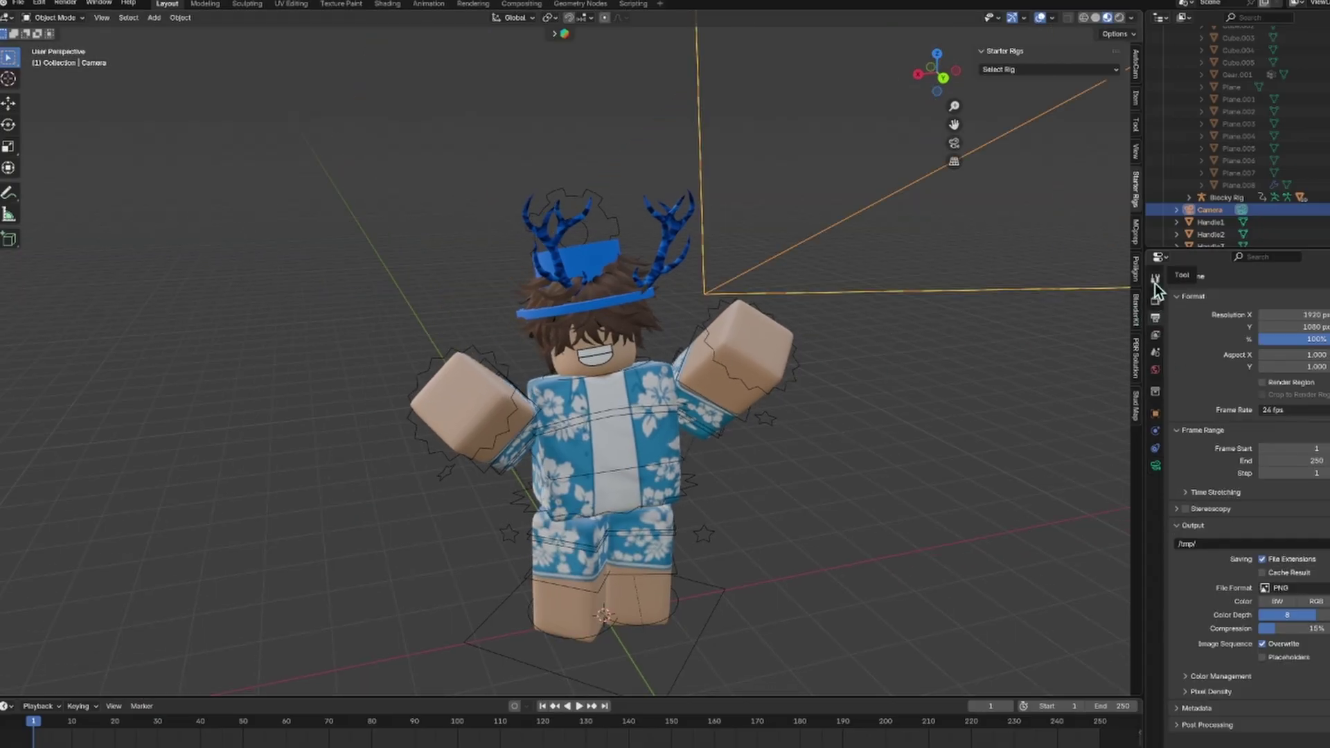
left_click(956, 144)
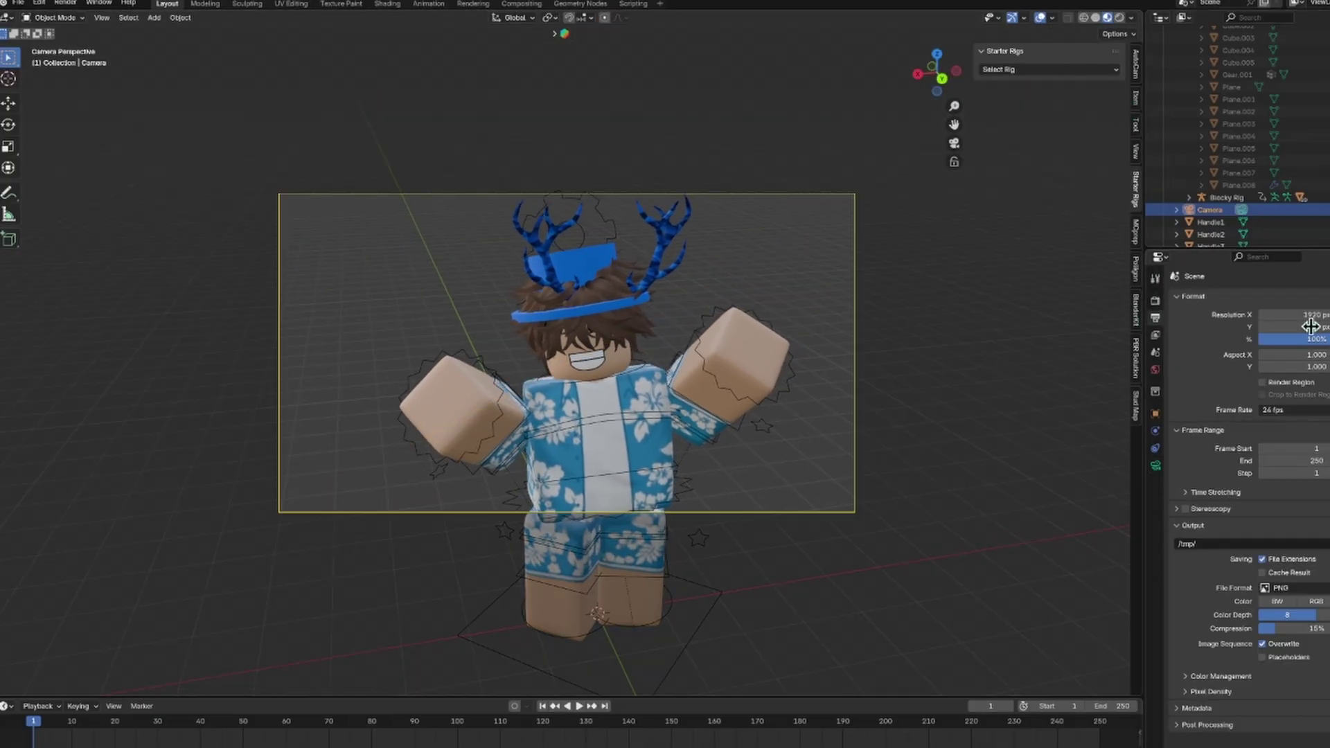
left_click_drag(1324, 314, 1193, 314)
key("KP_0")
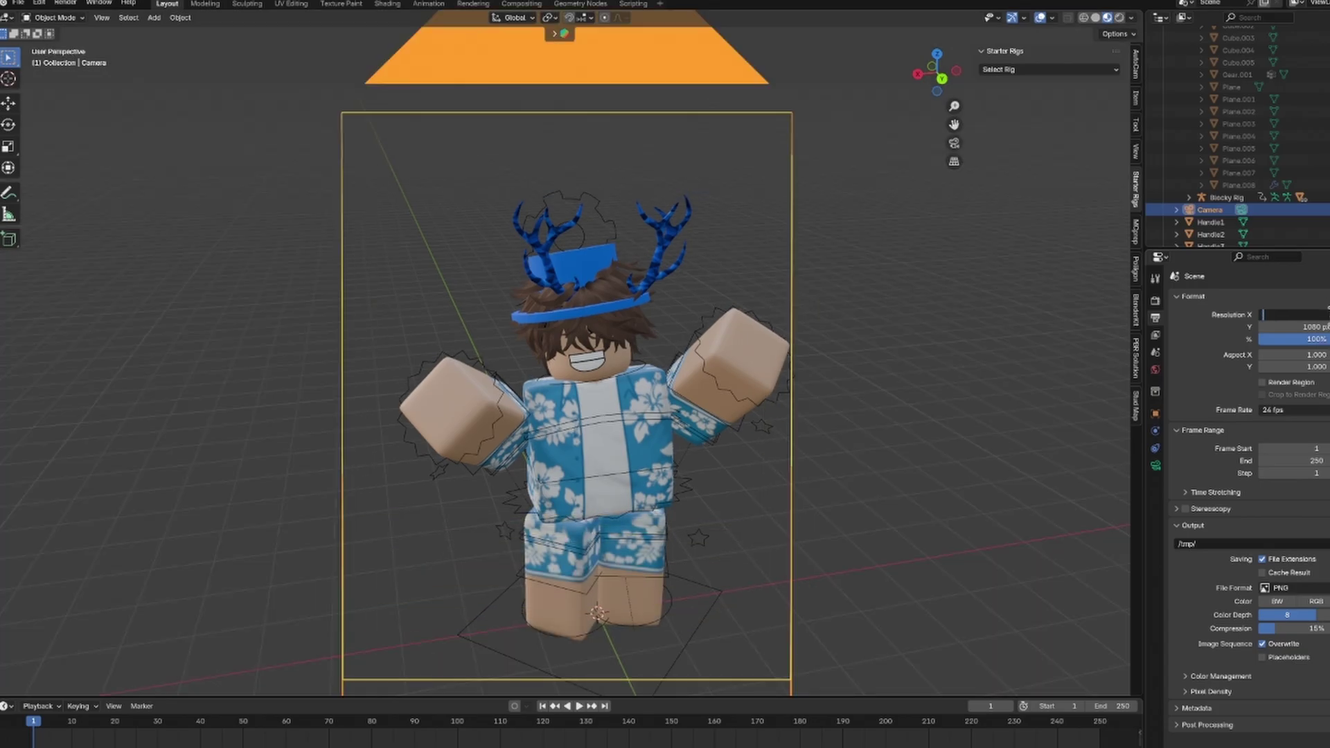
key("Tab")
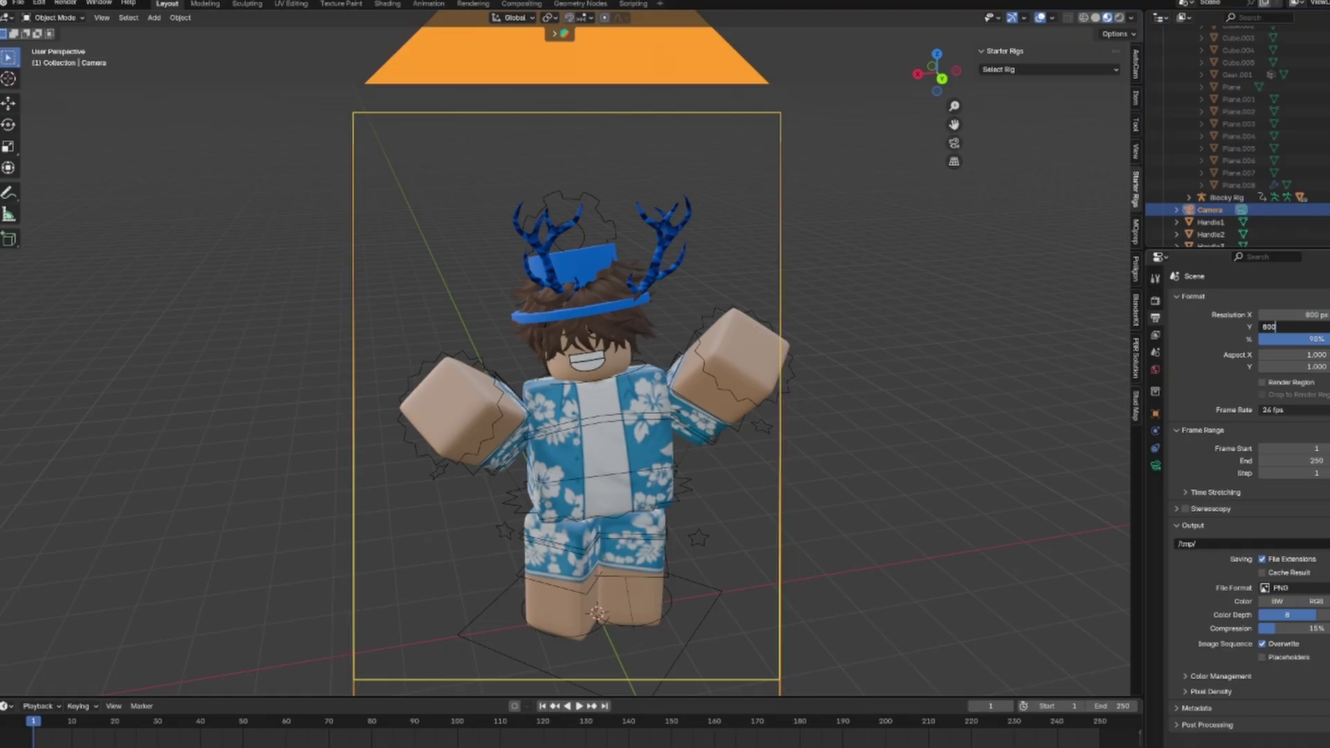
type("800")
key("Return")
left_click(957, 141)
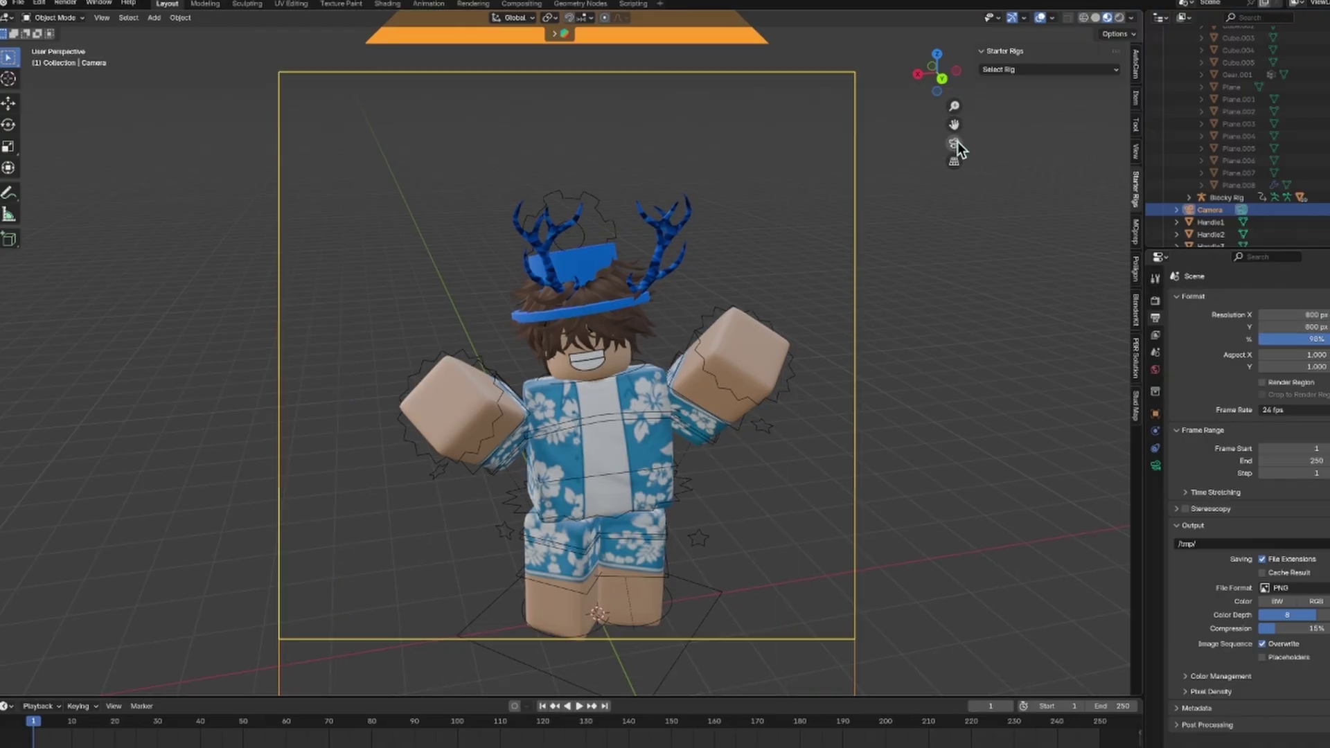
left_click(1303, 339)
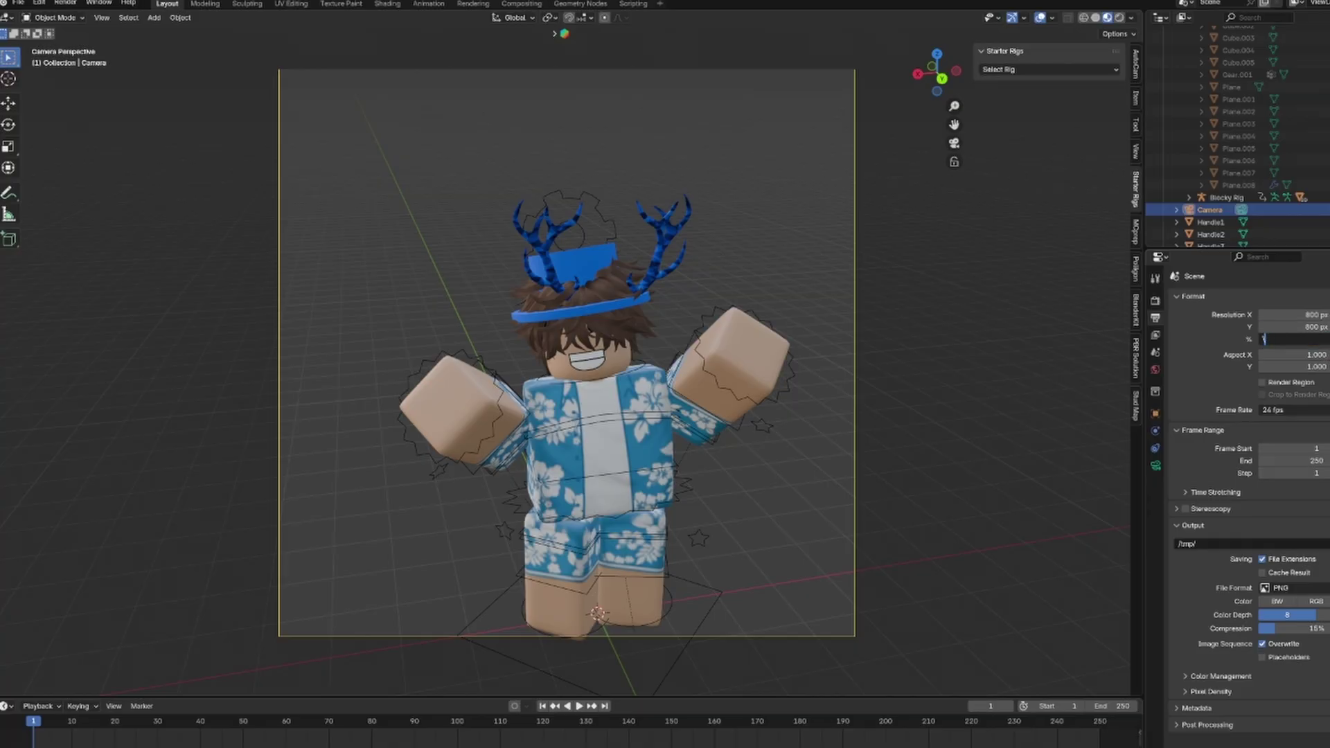
type("100")
key("Return")
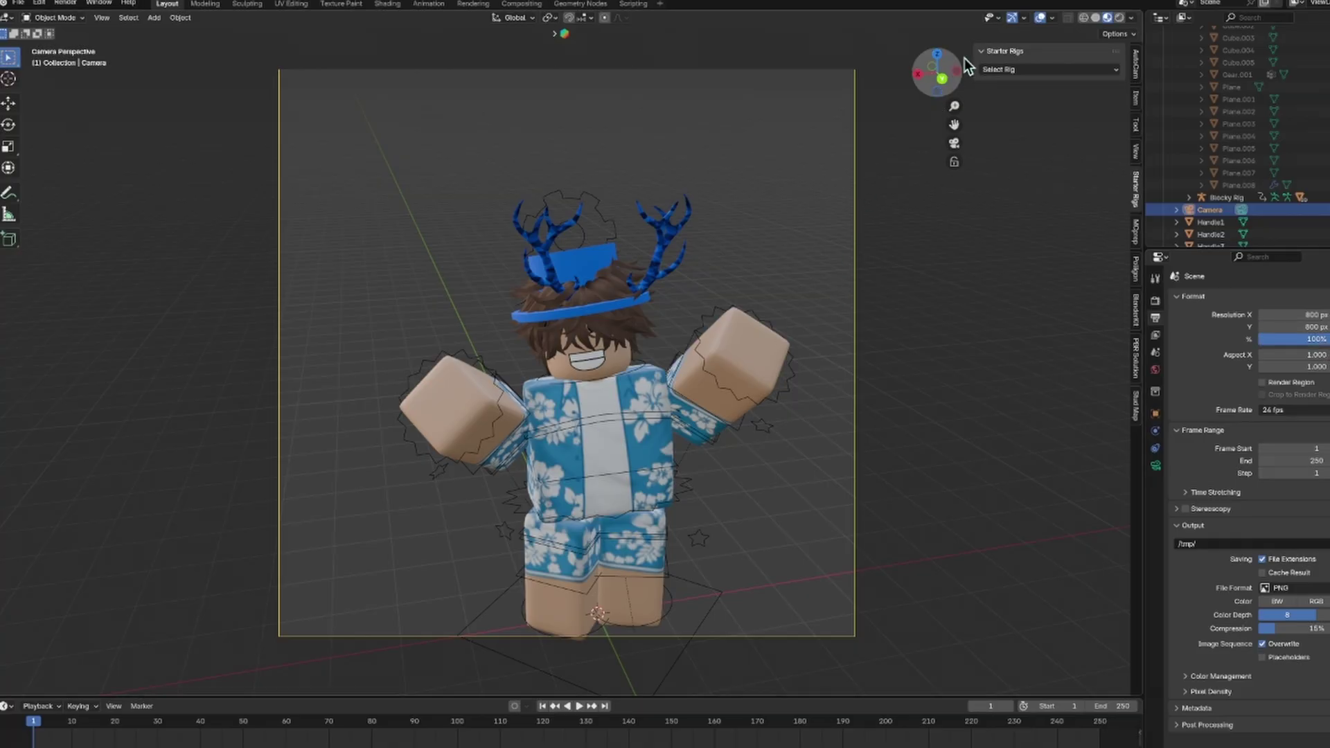
Step: Move the camera closer with viewport navigation so the avatar's head and upper body fill the square frame
left_click(110, 18)
mouse_move(173, 193)
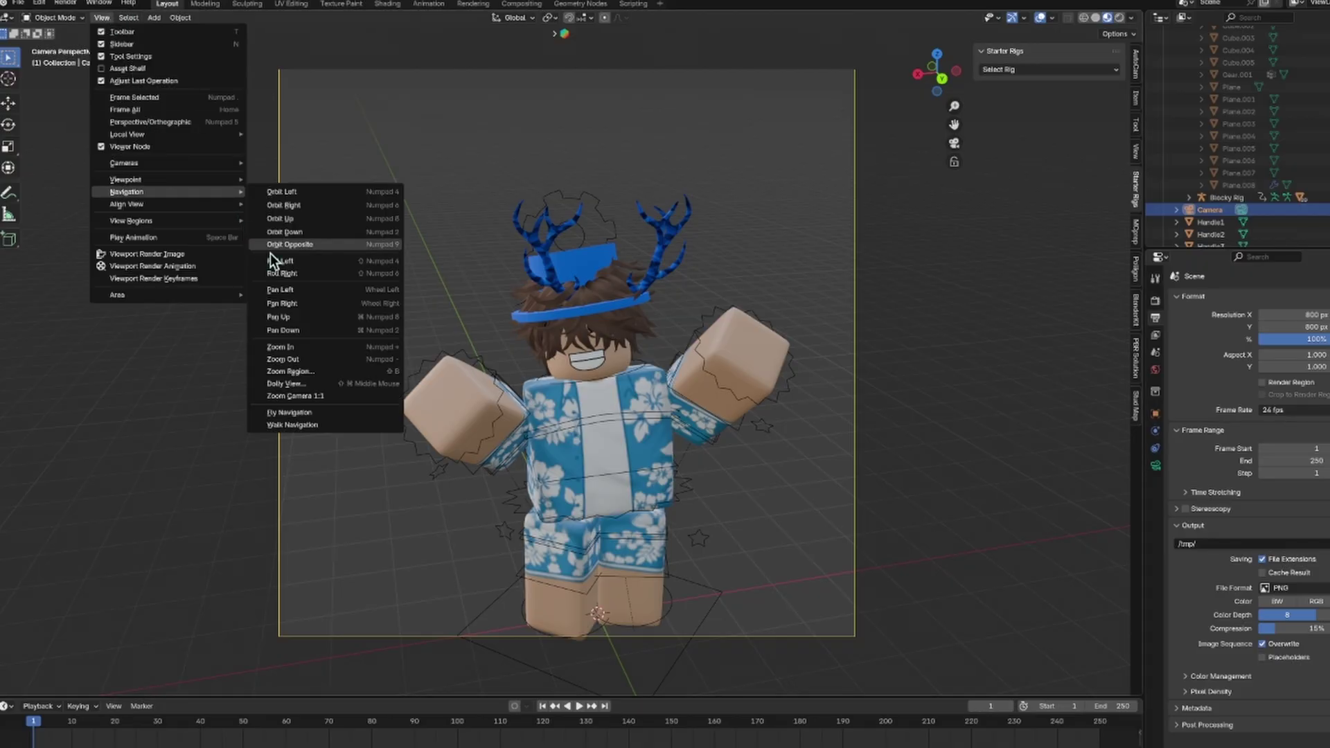
left_click(316, 414)
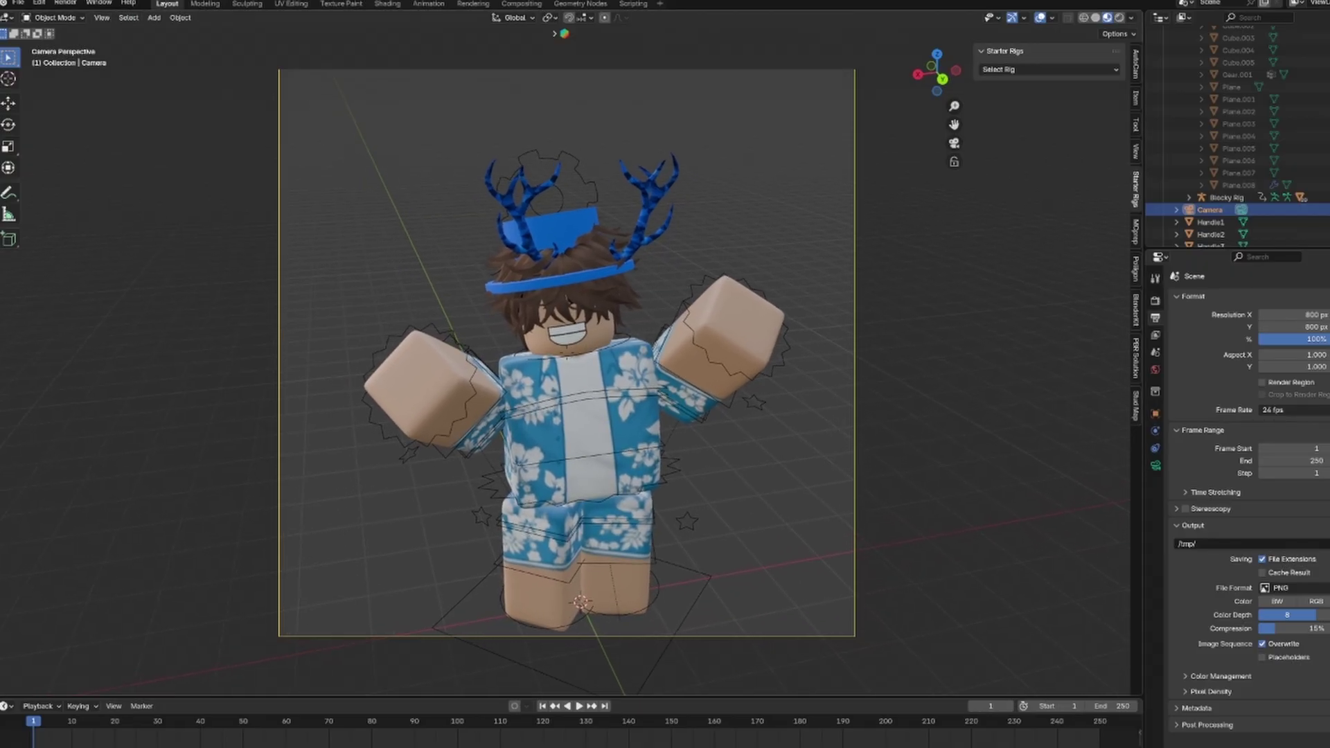
key("w")
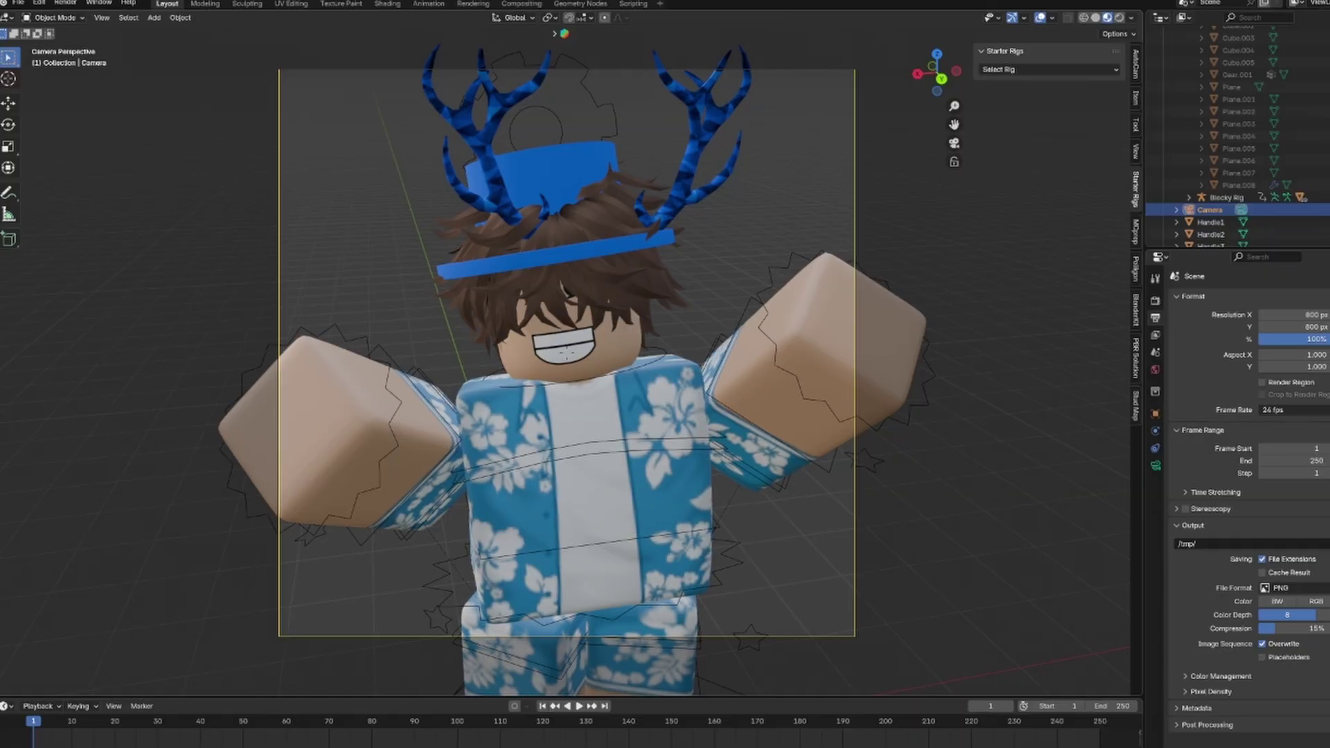
left_click(313, 433)
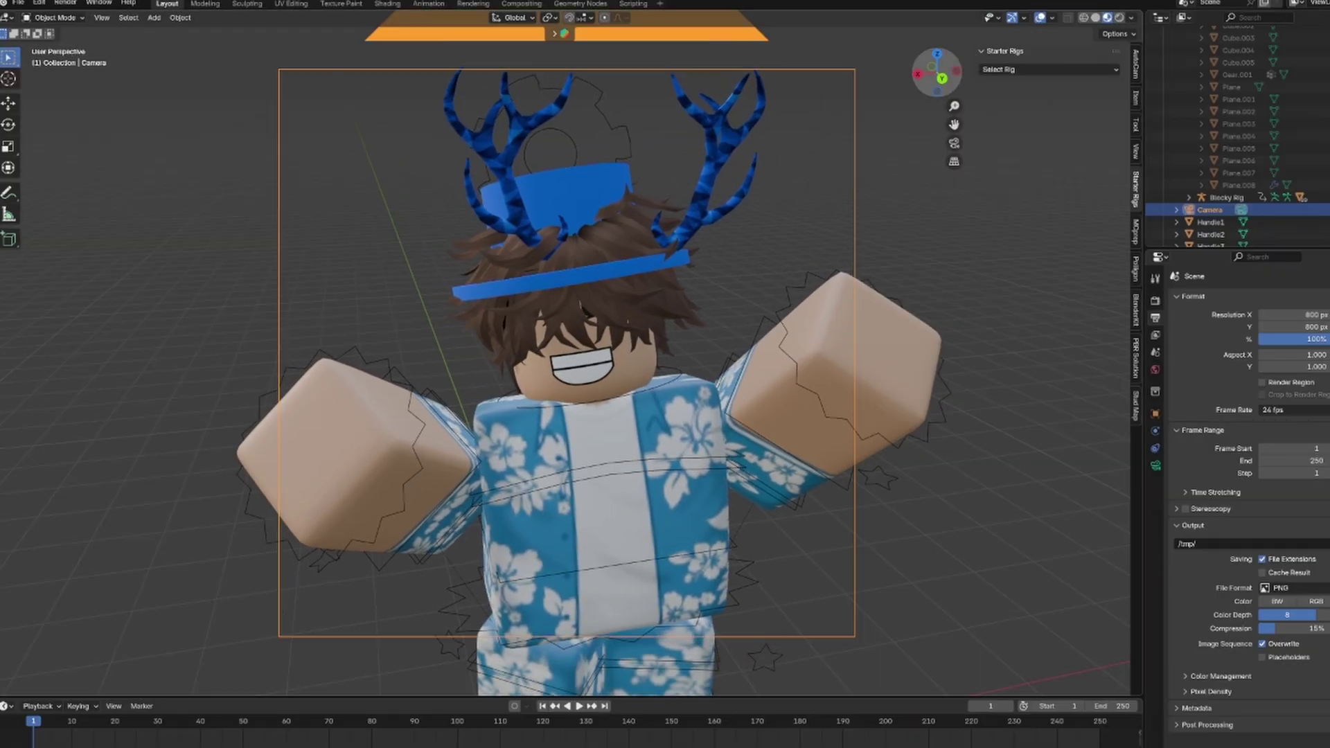
Step: Switch the viewport to Rendered shading and add a point light to the scene
mouse_move(948, 84)
left_mouse_down()
mouse_move(932, 83)
mouse_move(950, 82)
left_mouse_up()
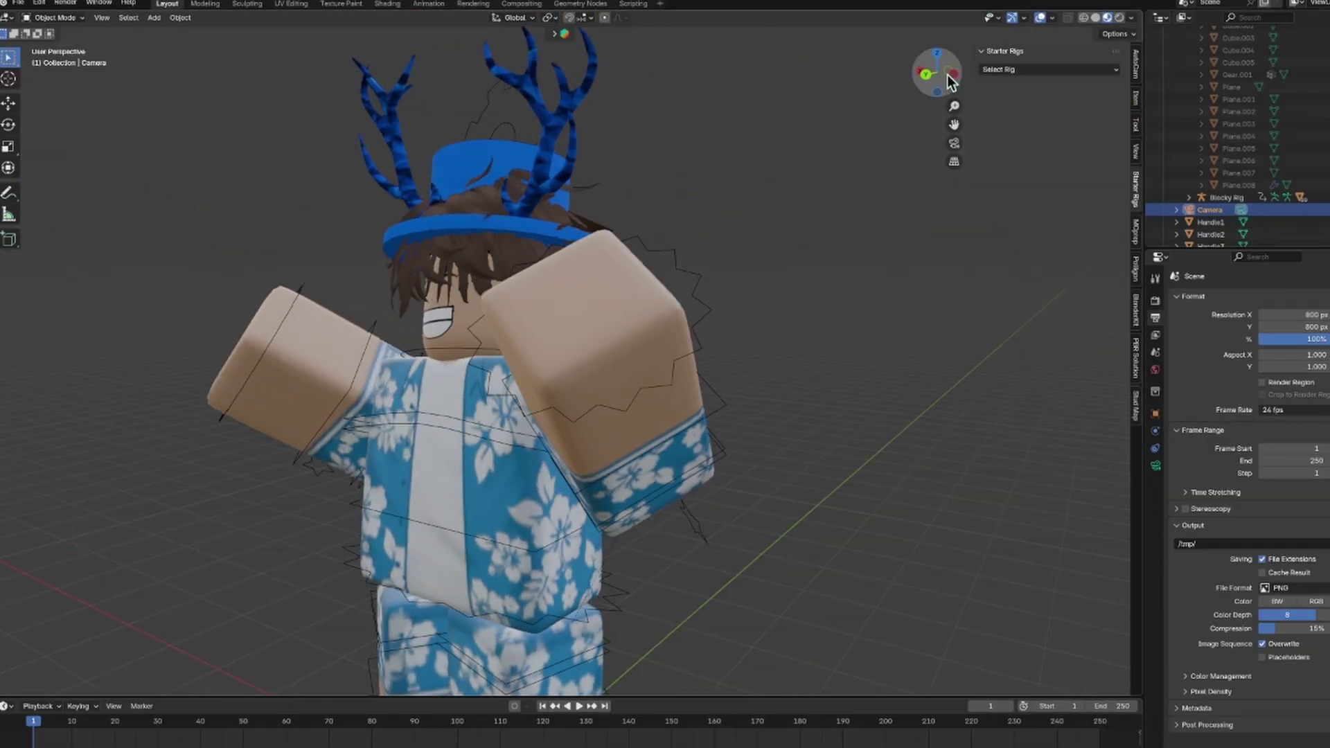
left_click(1118, 18)
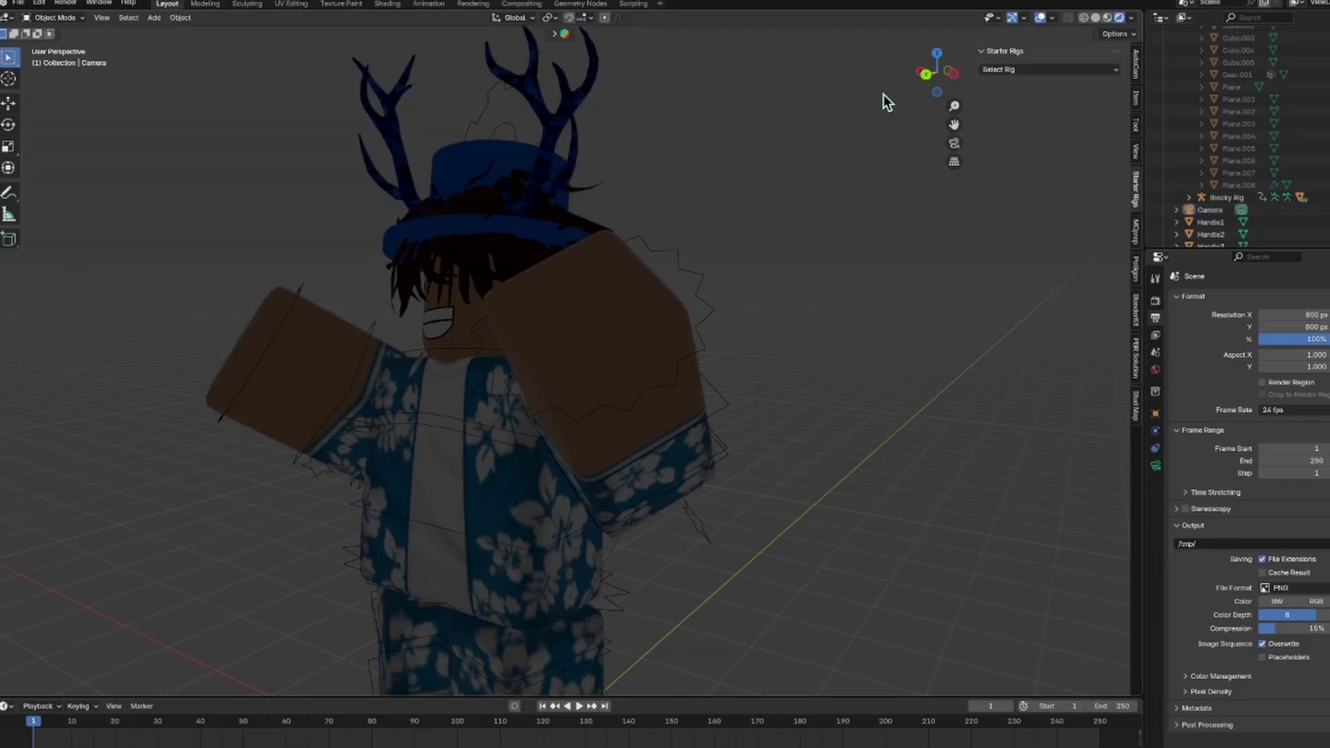
left_click_drag(937, 74, 921, 75)
scroll(928, 77, "down", 5)
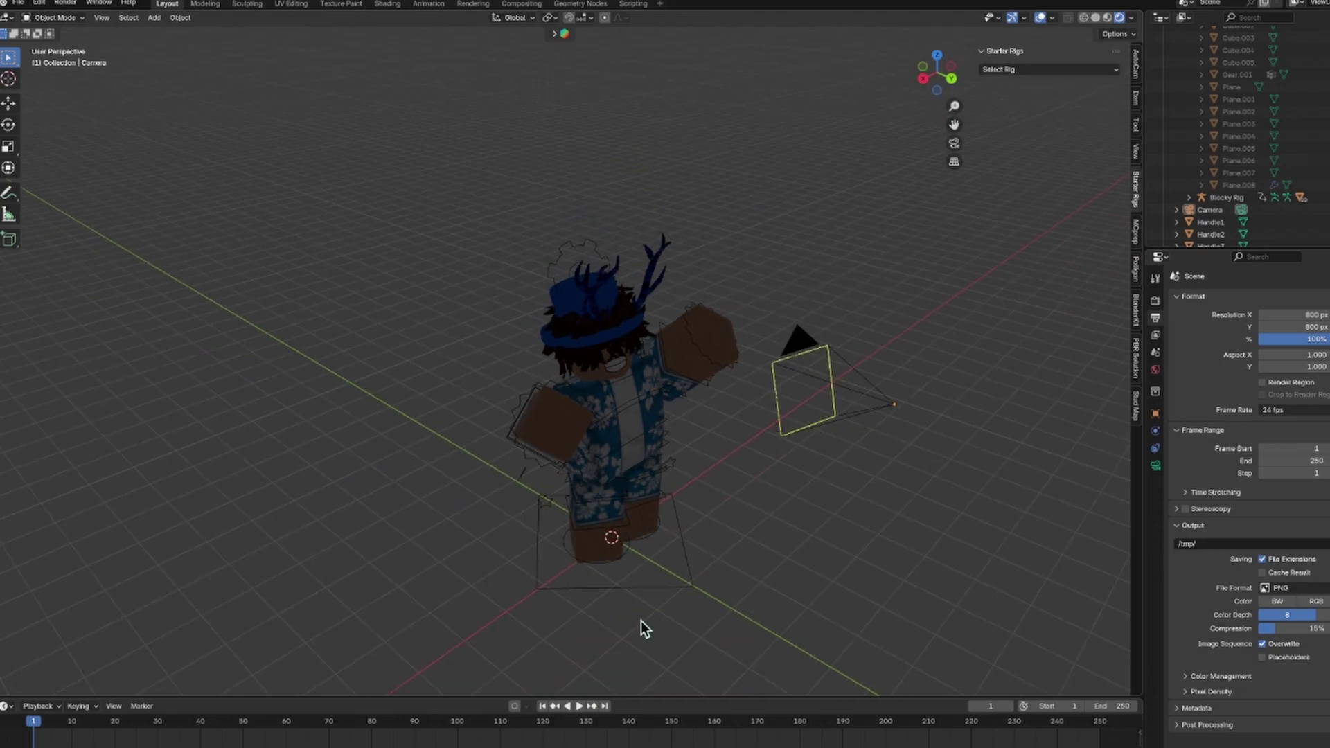
key("shift+a")
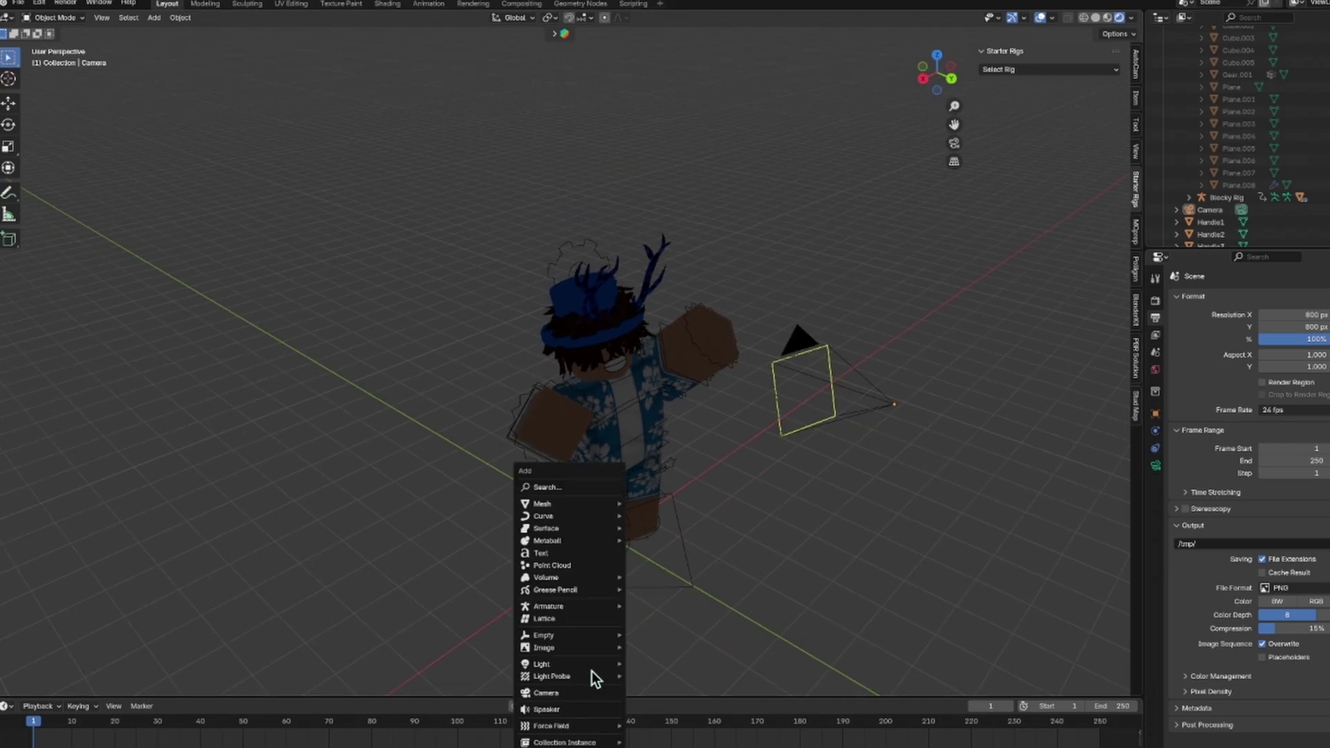
mouse_move(594, 664)
left_click(680, 666)
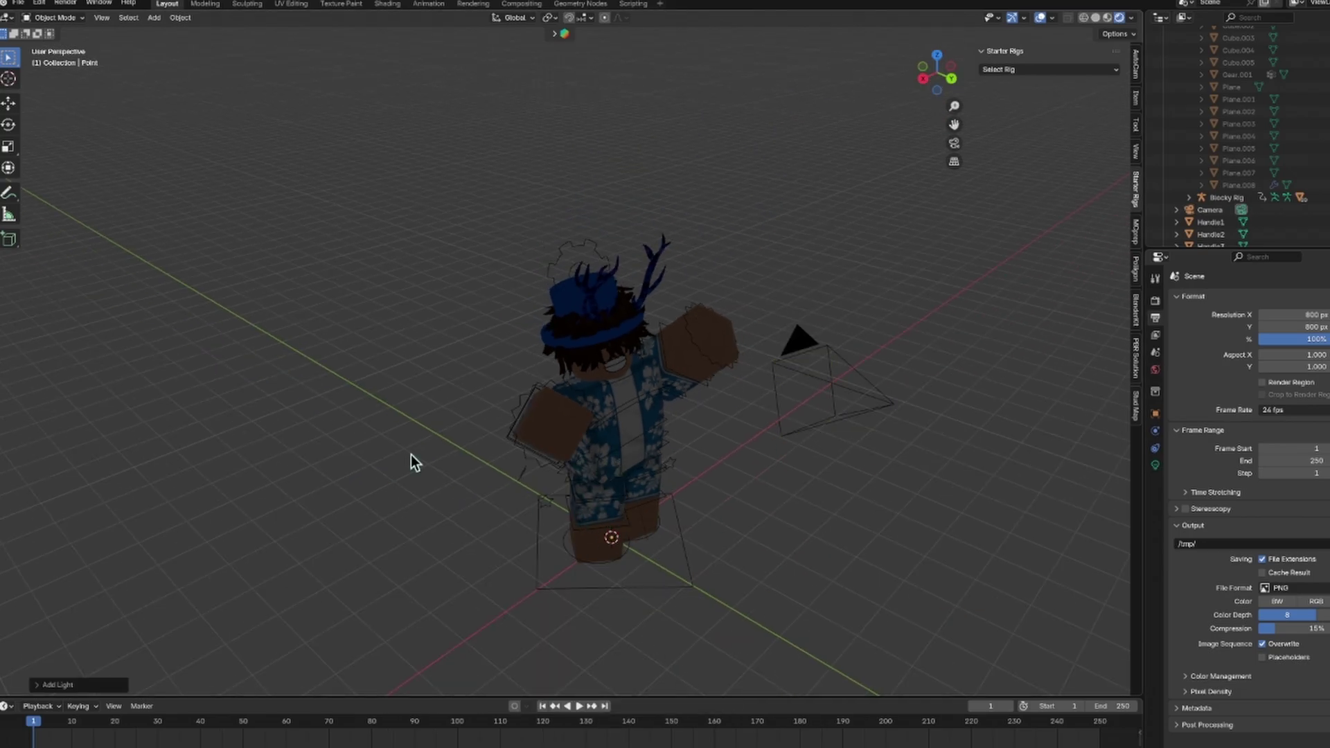
Step: Move the point light up from the floor to just in front of the avatar's face
left_click(9, 104)
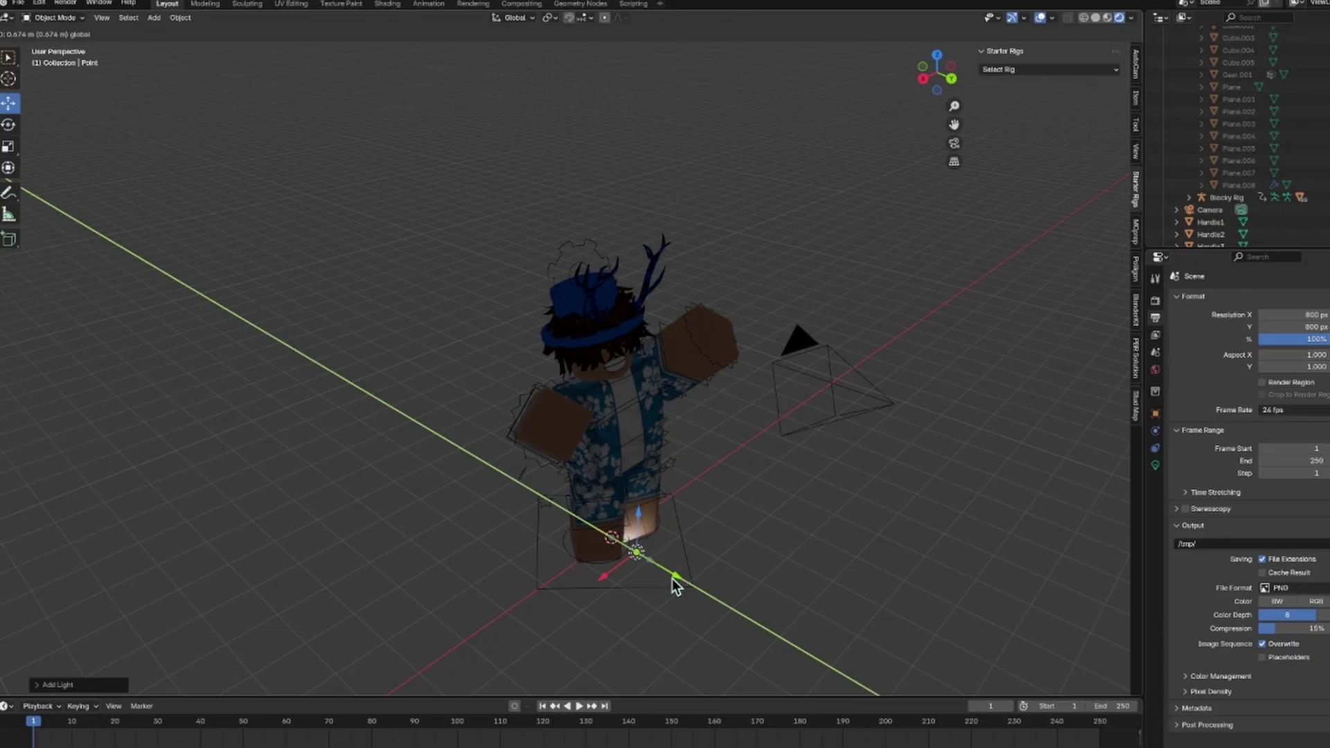
left_click_drag(631, 527, 649, 319)
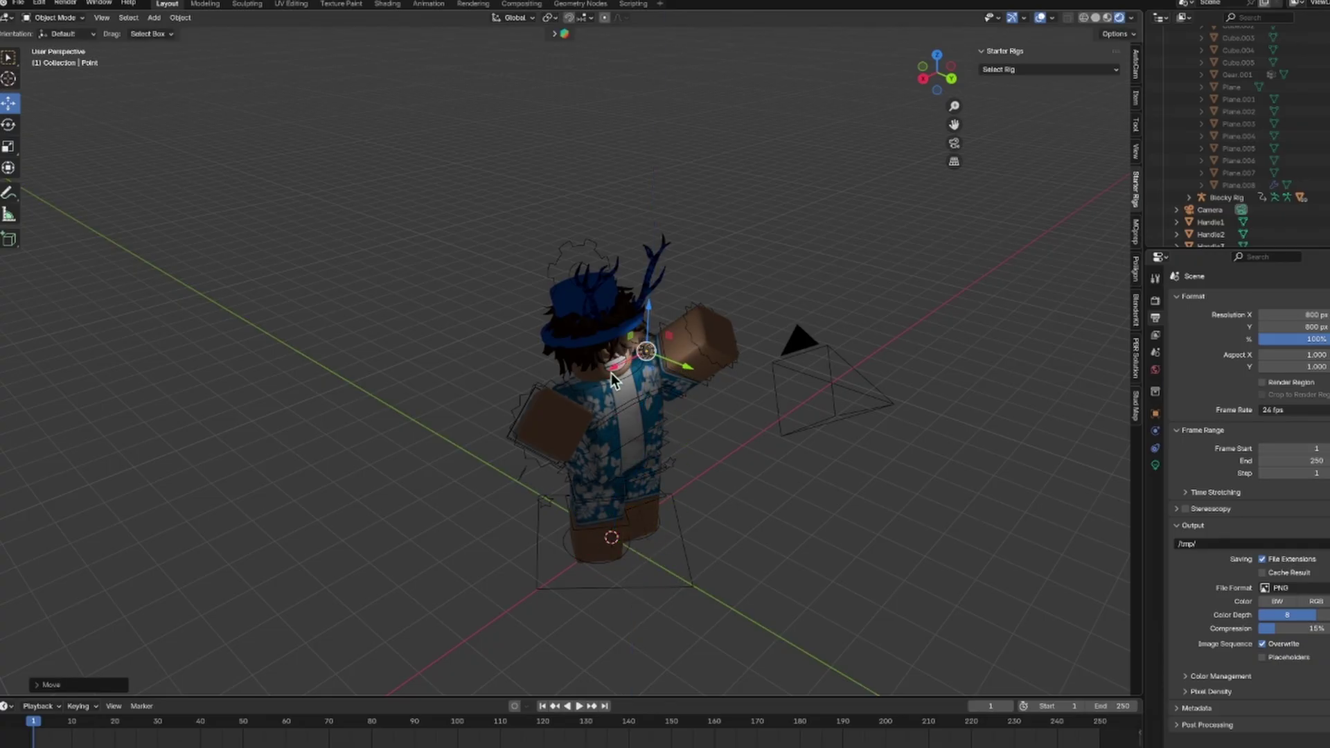
left_click_drag(603, 377, 600, 387)
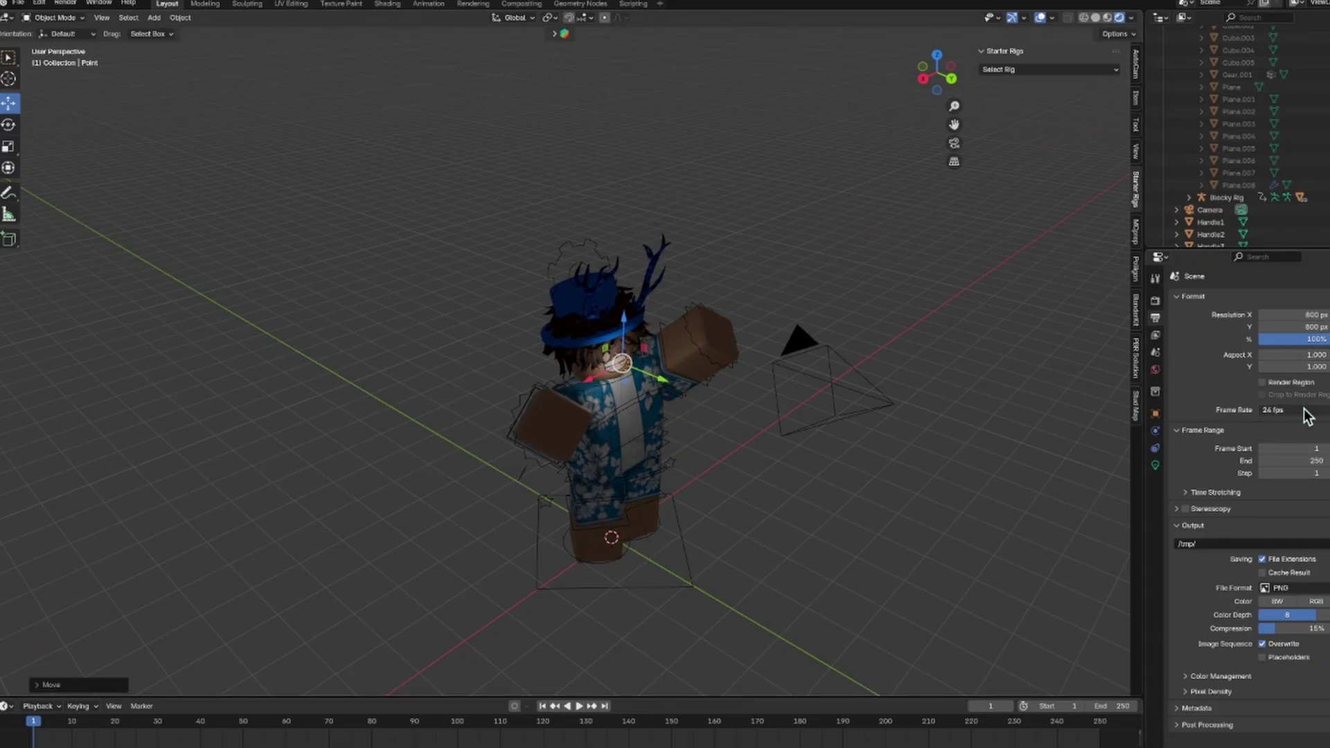
Step: Set the point light's power to 2000 in its light properties
left_click(1155, 465)
left_click(1315, 404)
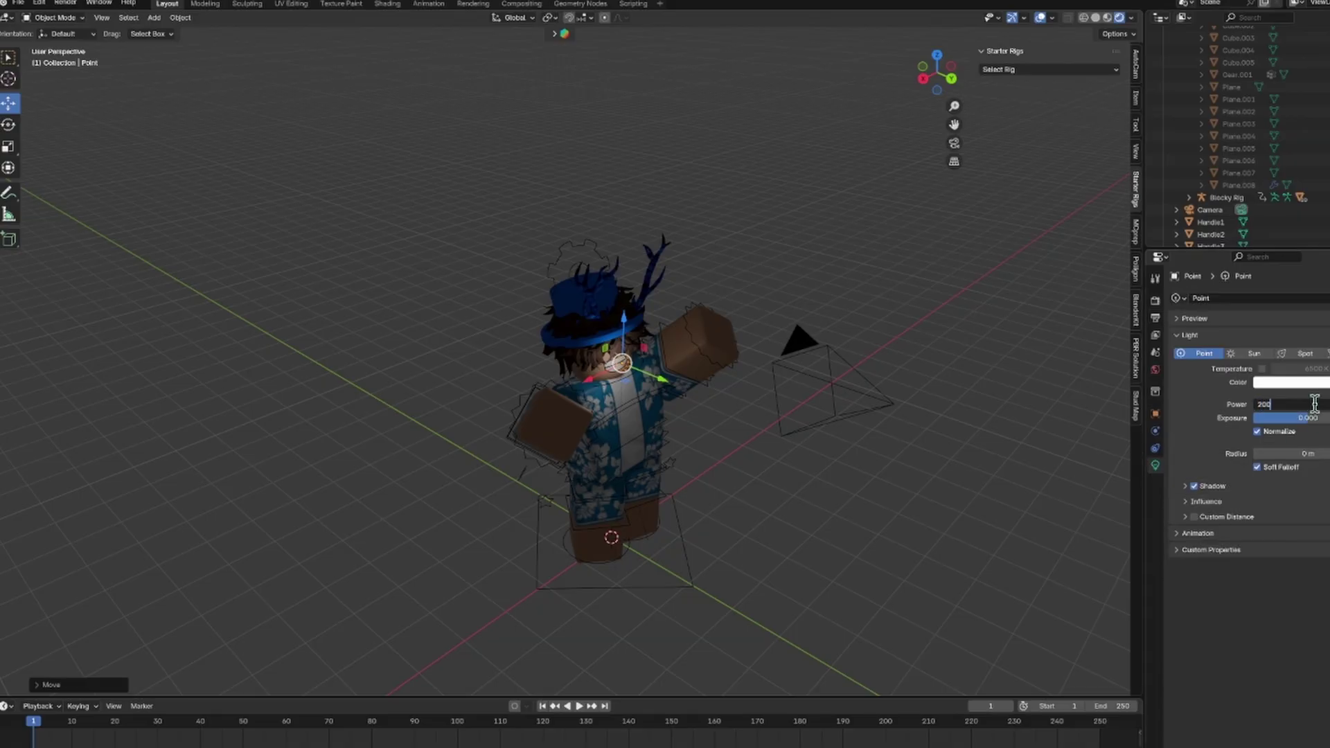
key("Return")
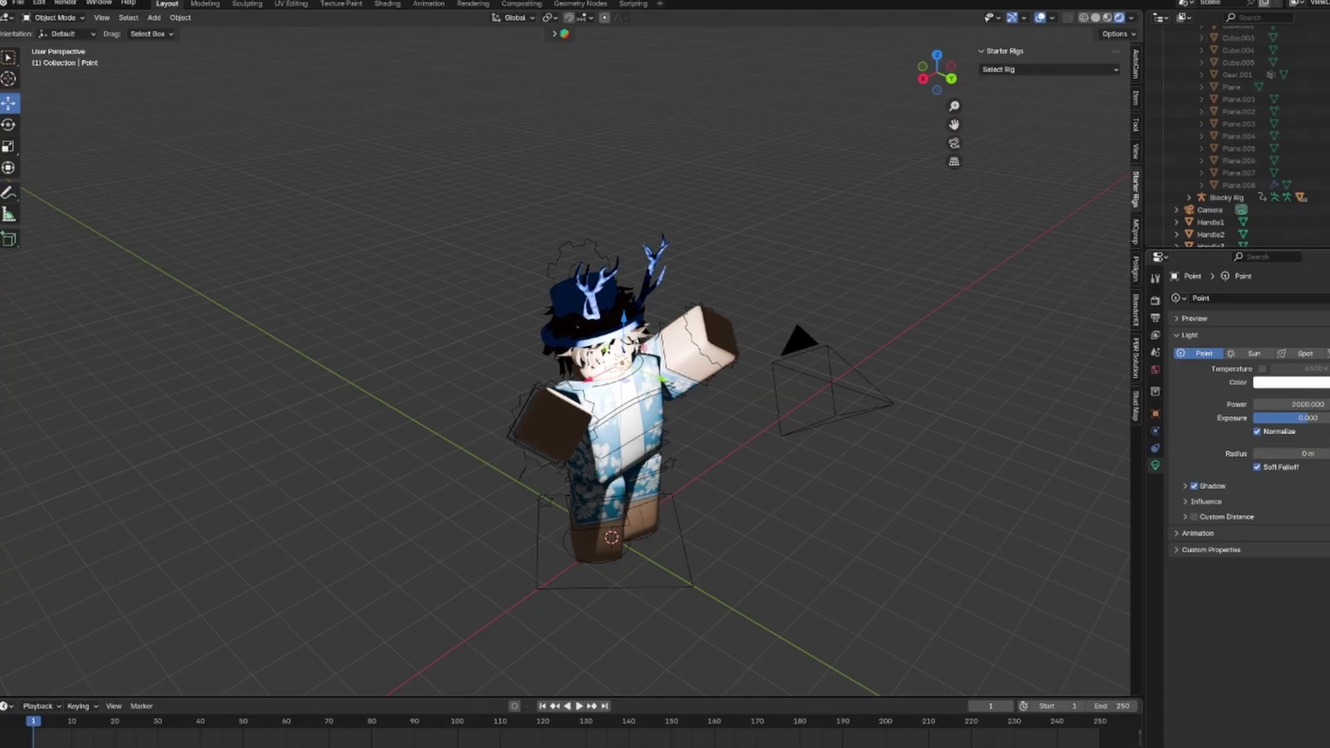
Step: Increase the point light's radius to about 5.88 m and place three duplicates of the light around the avatar
left_click_drag(1322, 454, 1319, 456)
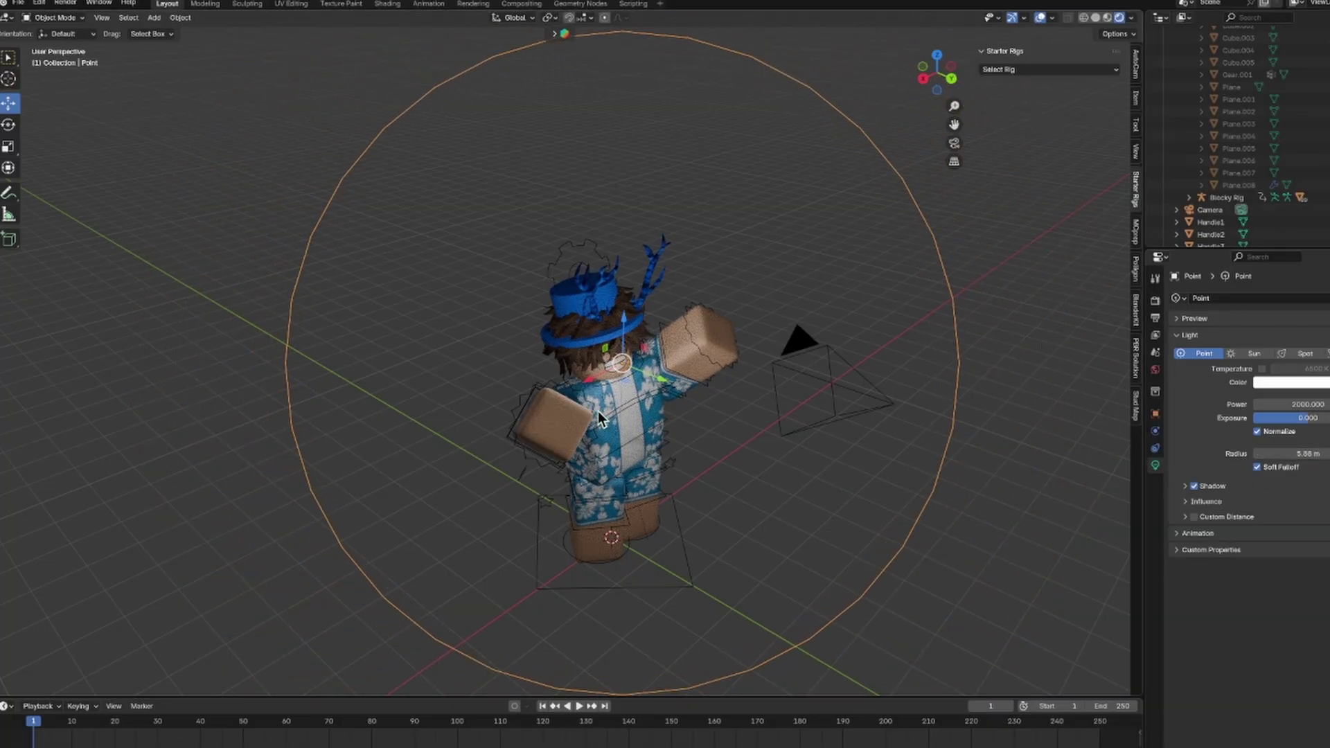
key("shift+d")
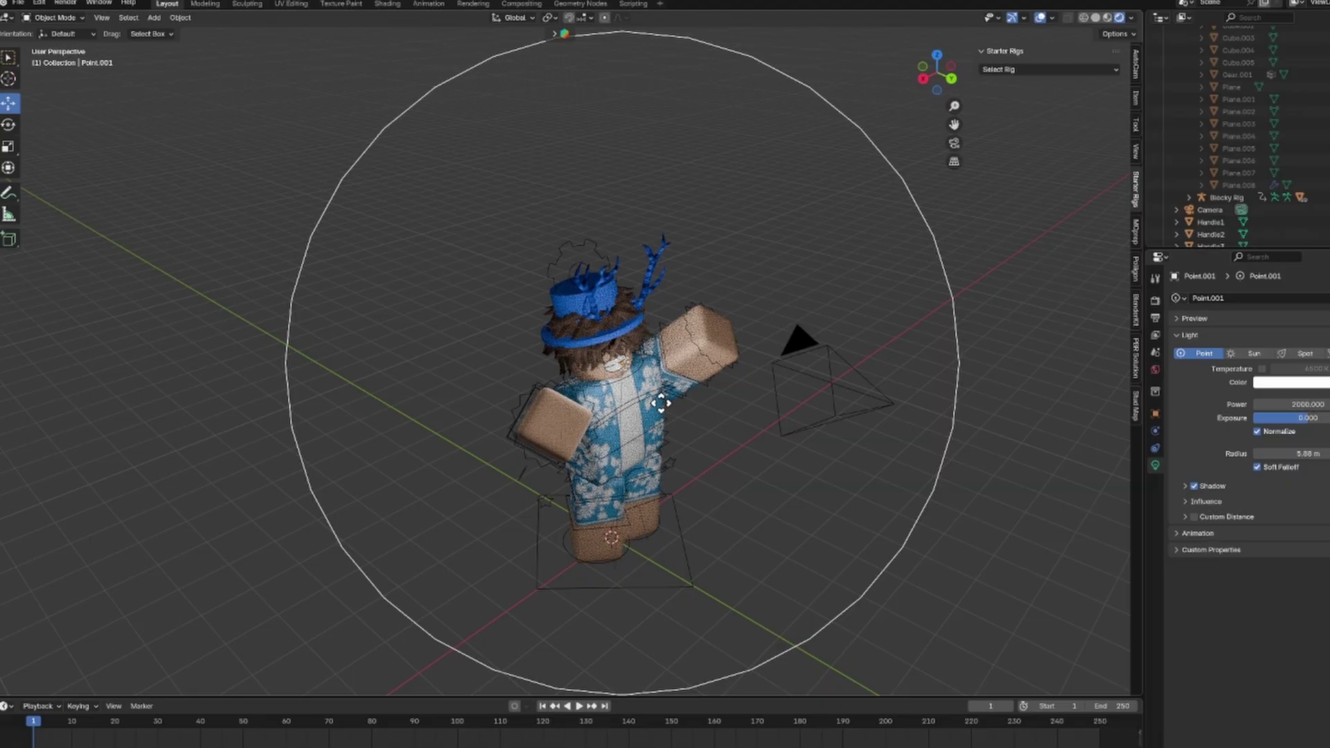
left_click(728, 396)
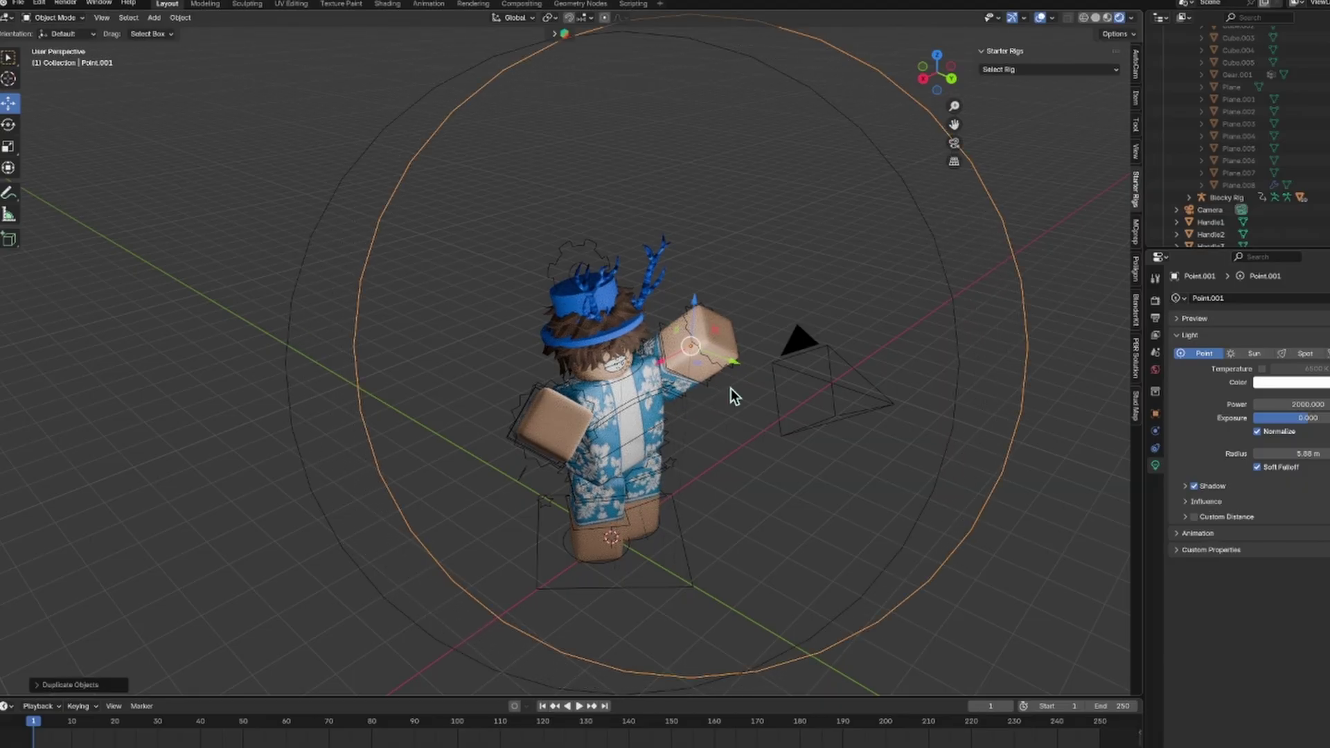
key("shift+d")
left_click(643, 530)
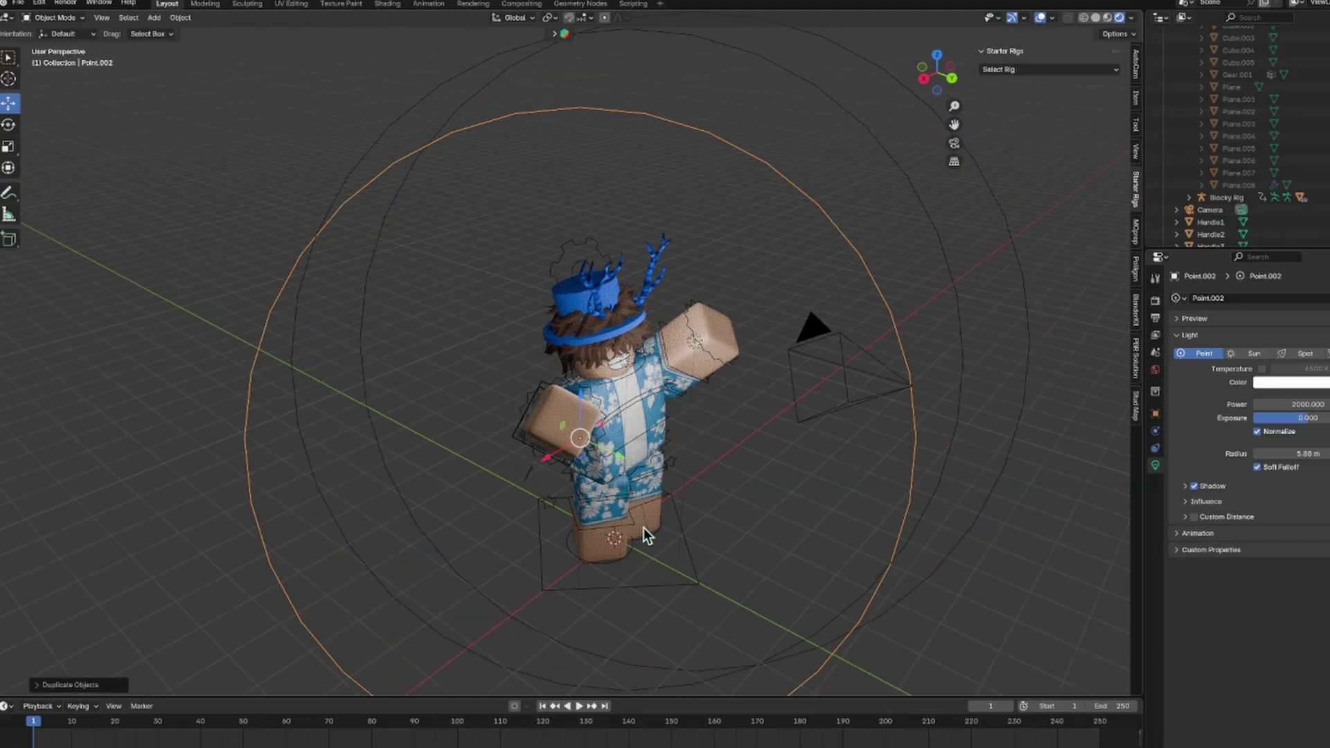
key("shift+d")
left_click(717, 623)
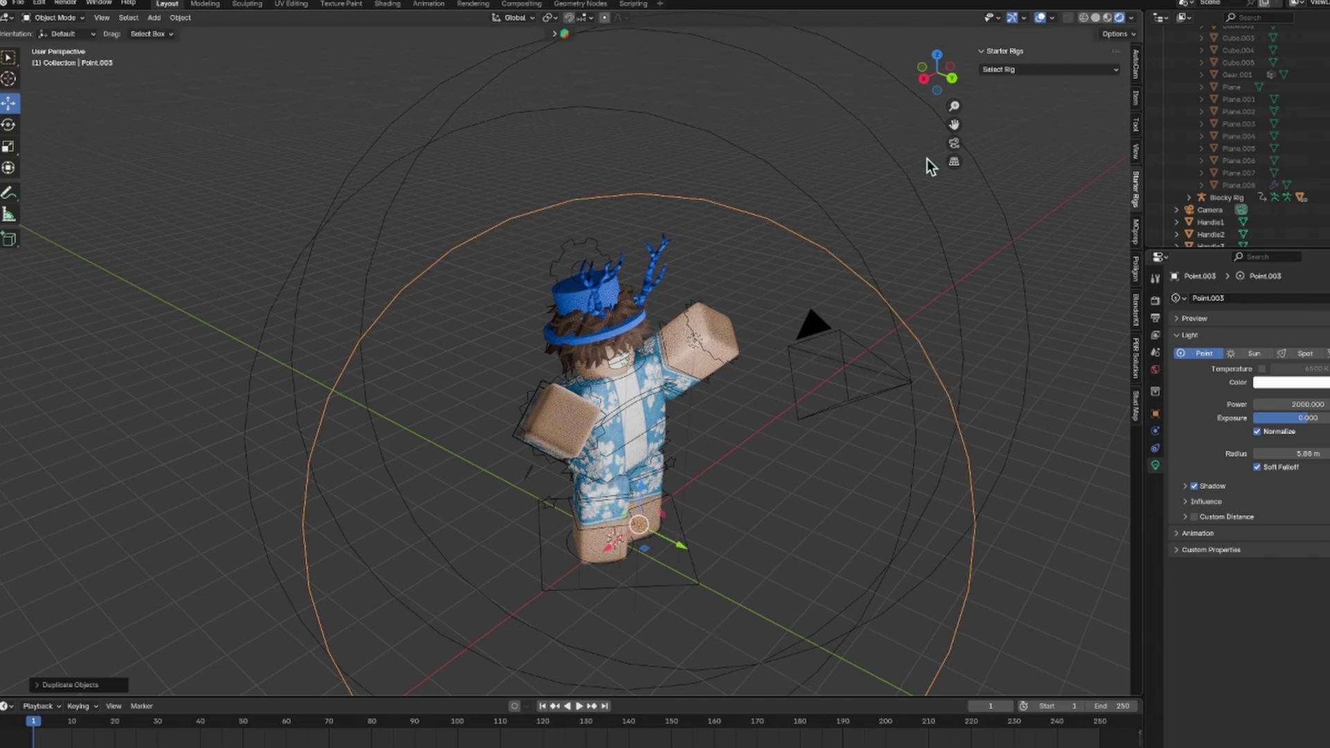
Step: Add an area light, move it behind the avatar and scale it up to about 3.23 m
left_click_drag(945, 75, 1316, 58)
left_click(758, 455)
key("shift+a")
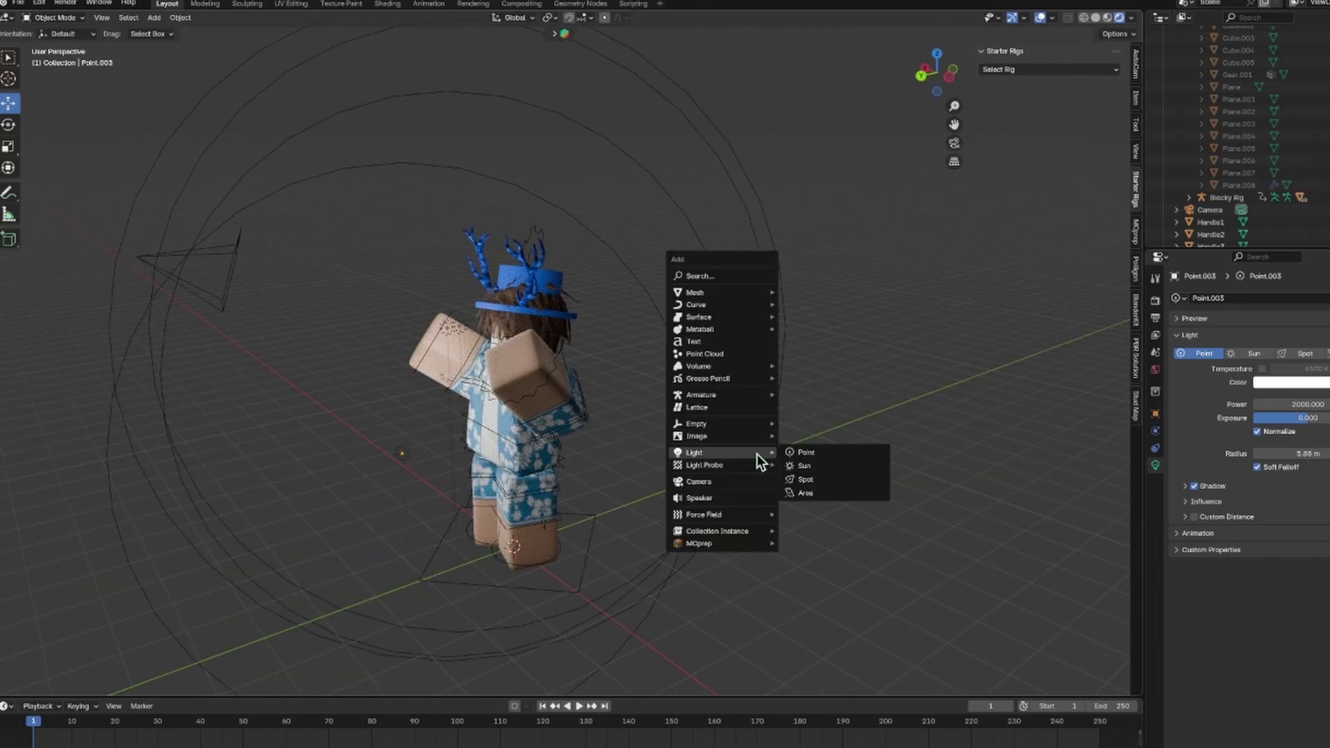
left_click(790, 493)
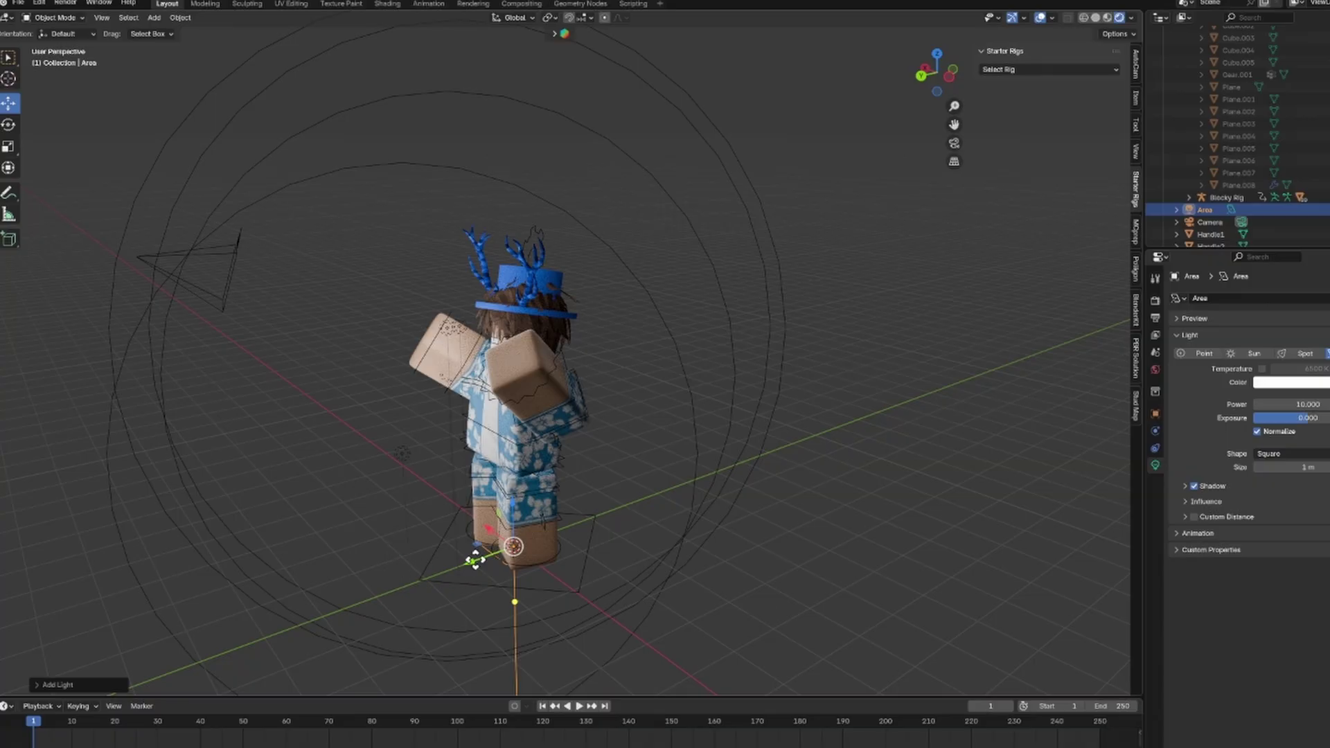
left_click(652, 513)
left_click_drag(694, 497, 745, 533)
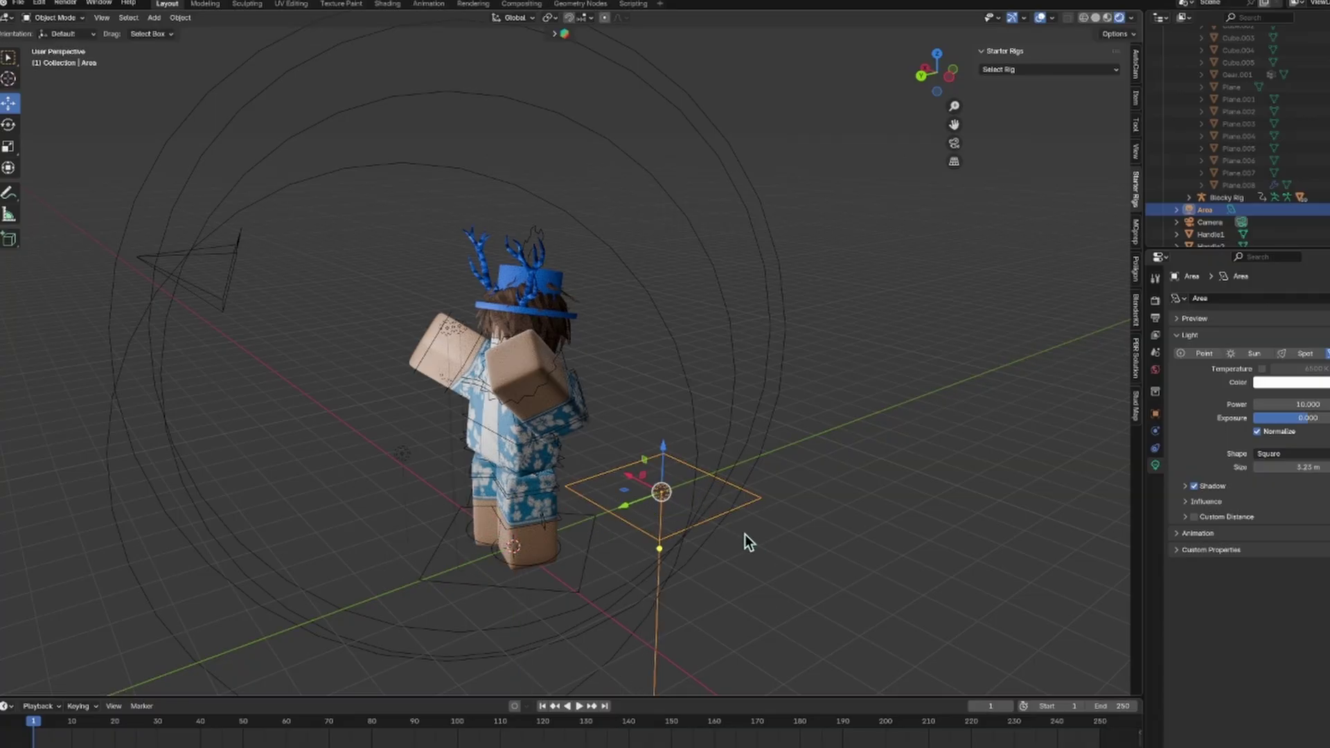
Step: Raise the area light vertically to about head height and rotate it to face the avatar's back
key("z")
left_click(759, 187)
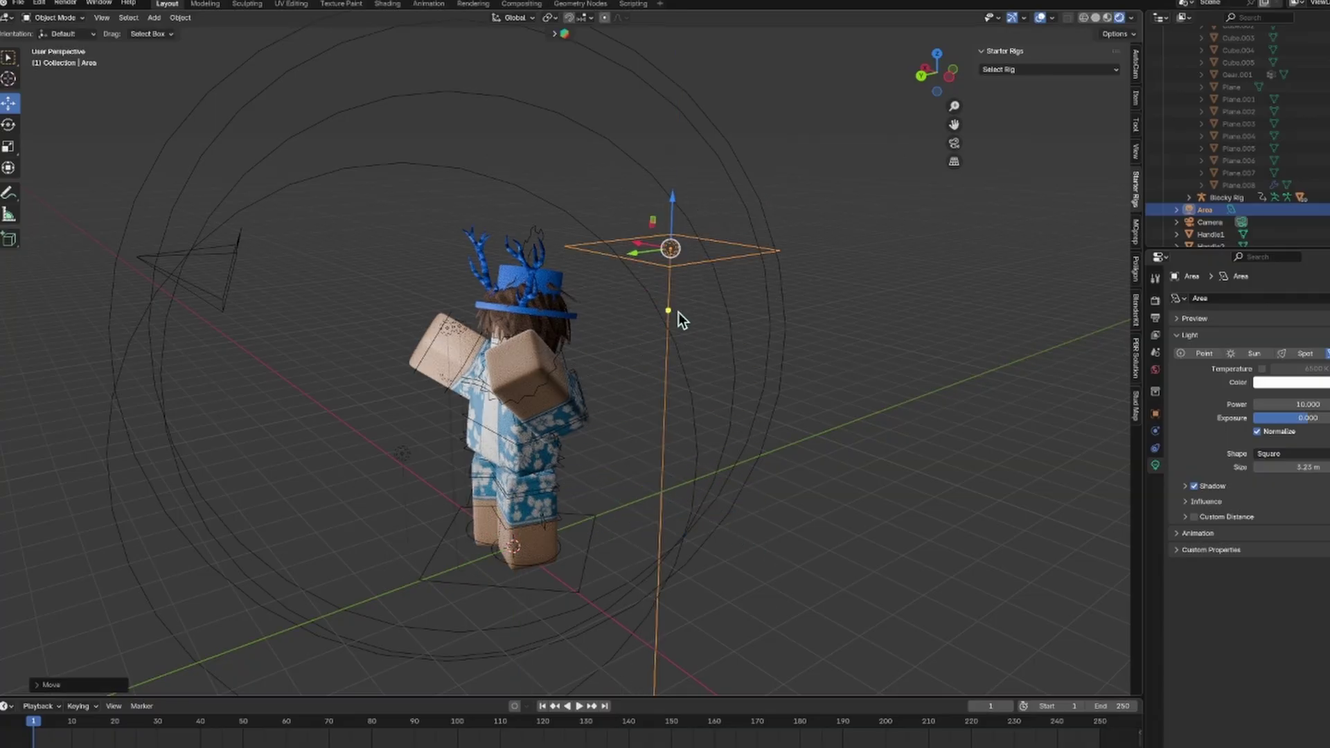
left_click(683, 292)
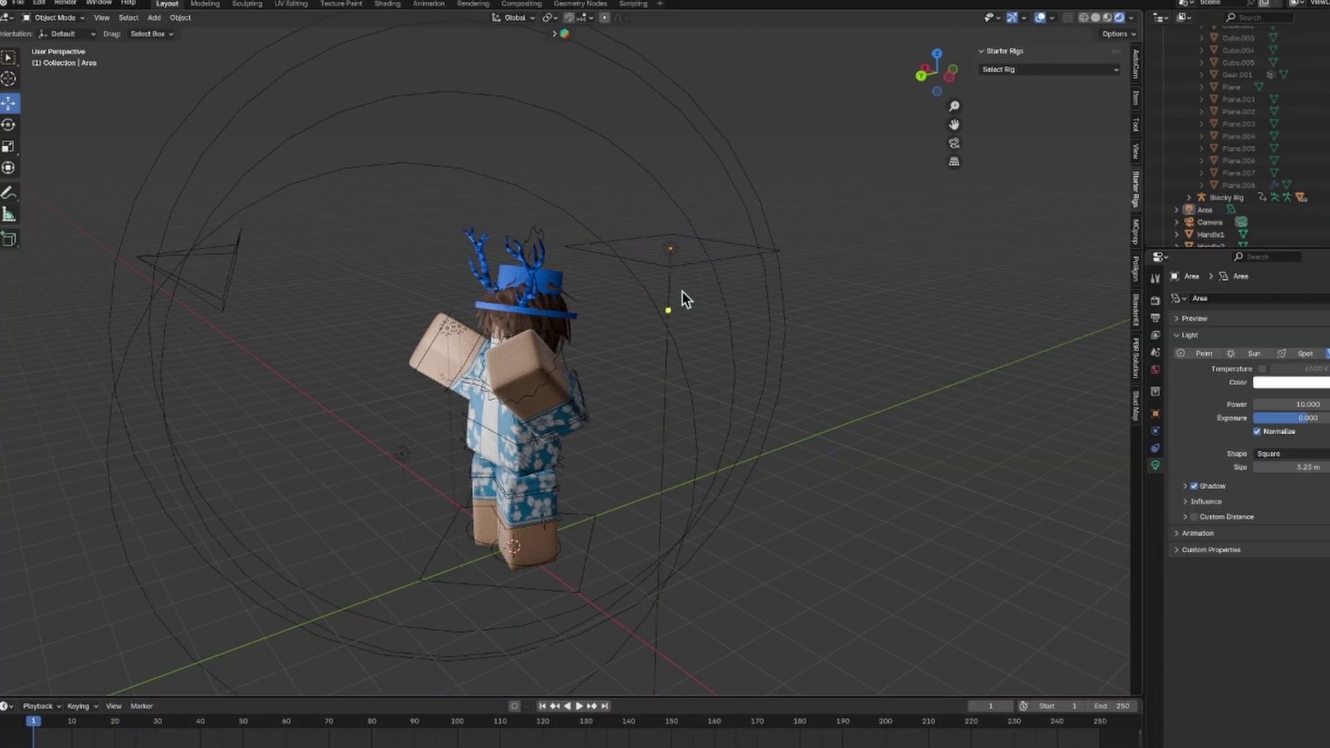
left_click(674, 256)
left_click(946, 68)
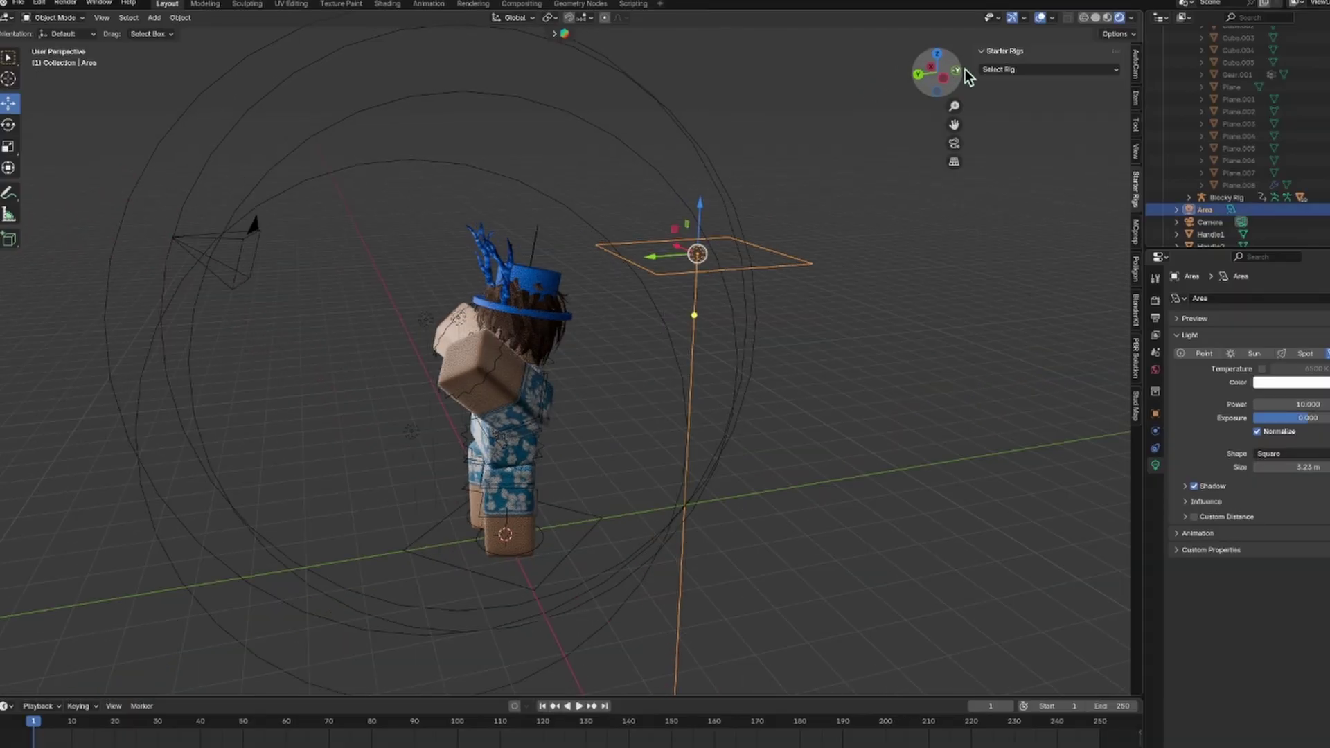
mouse_move(572, 319)
left_mouse_down()
mouse_move(574, 276)
mouse_move(569, 294)
left_mouse_up()
left_click_drag(925, 69, 904, 102)
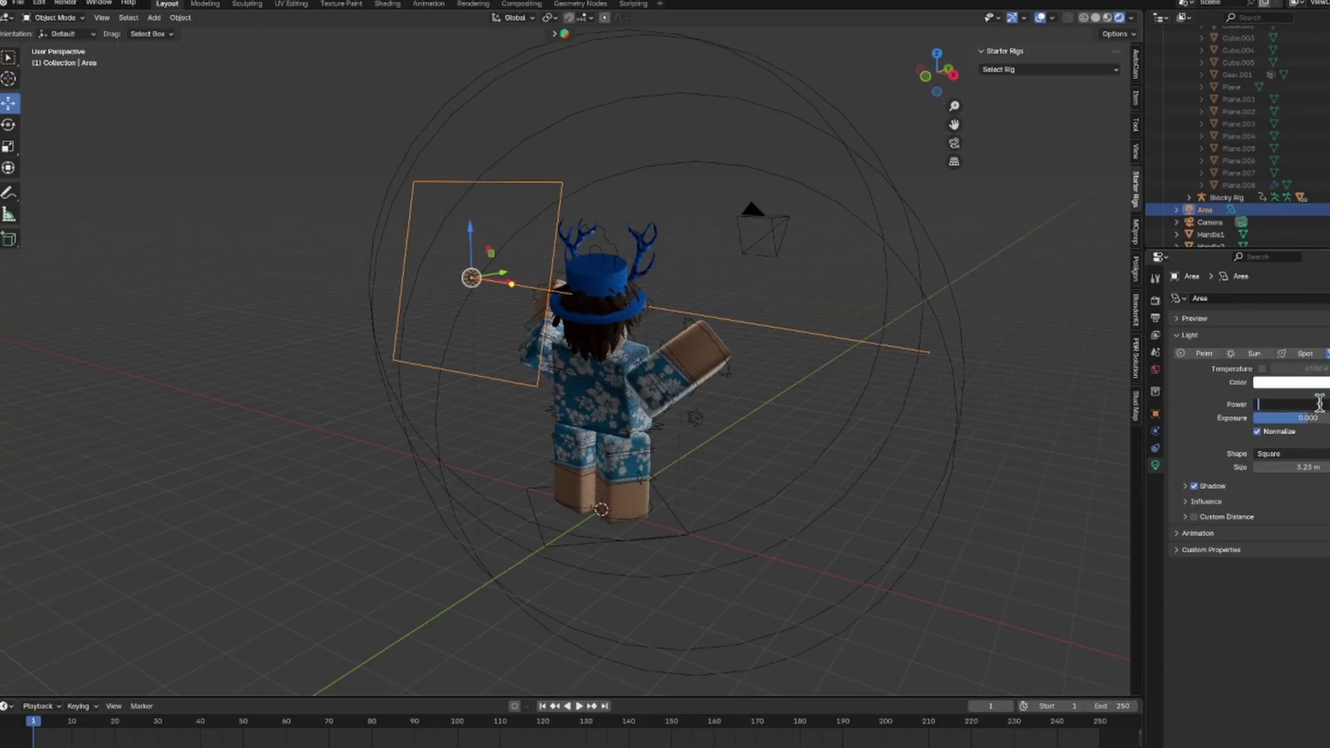
Step: Set the area light's power to 2000 and check the lighting through the camera view
key("Return")
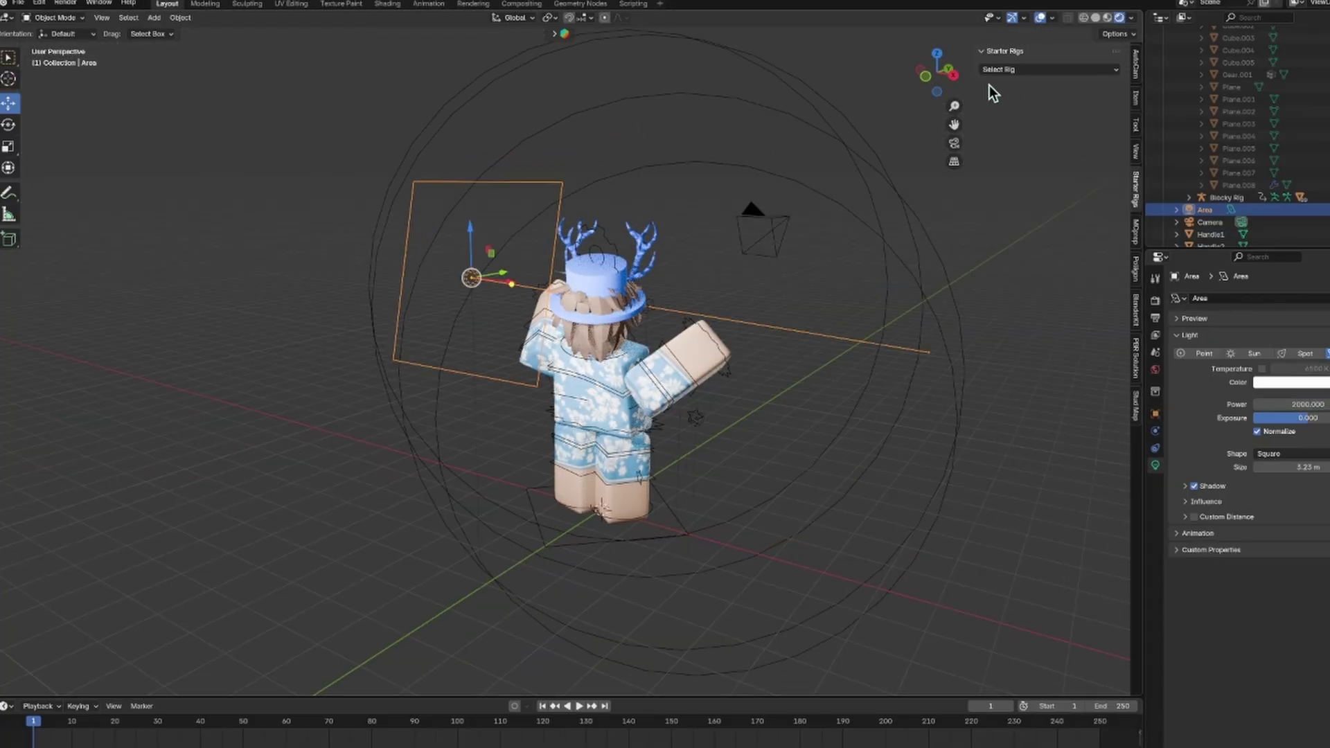
left_click_drag(948, 74, 917, 63)
left_click(955, 143)
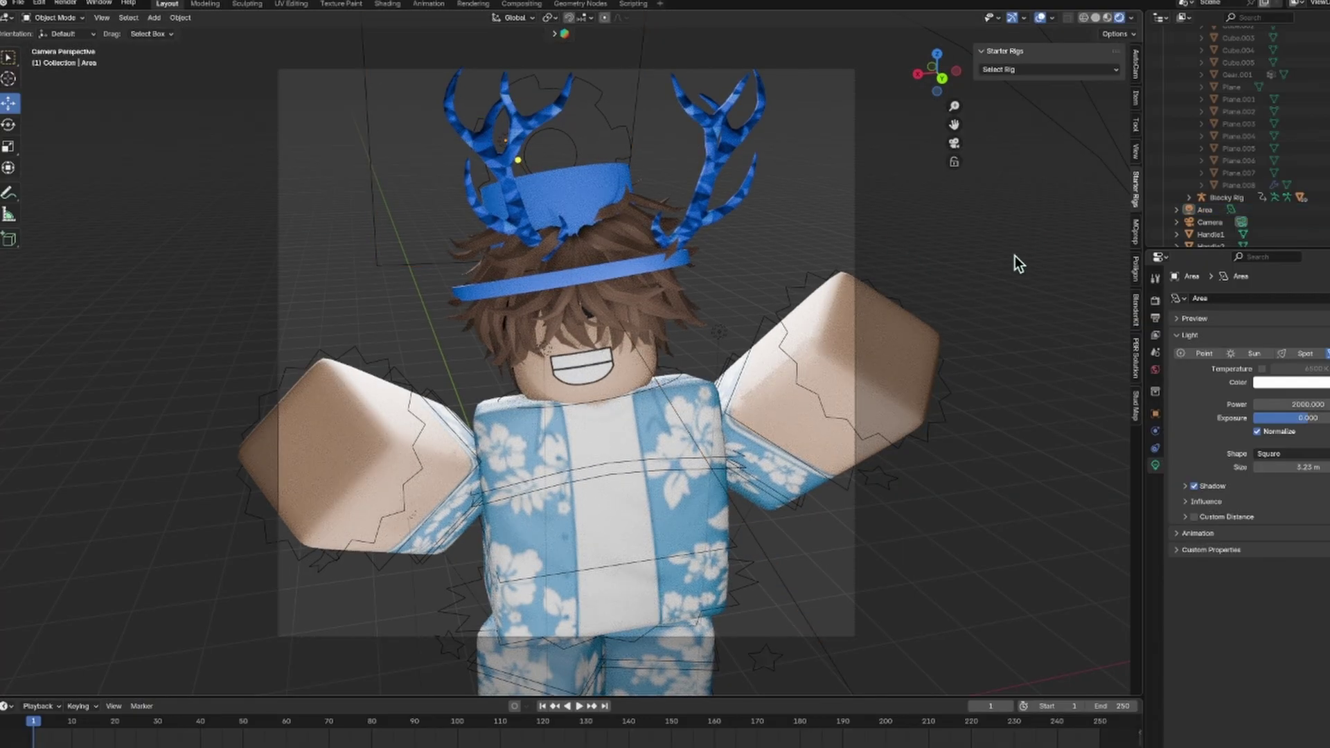
Step: Change the colour of the area light behind the avatar to a medium blue
left_click_drag(937, 87, 954, 125)
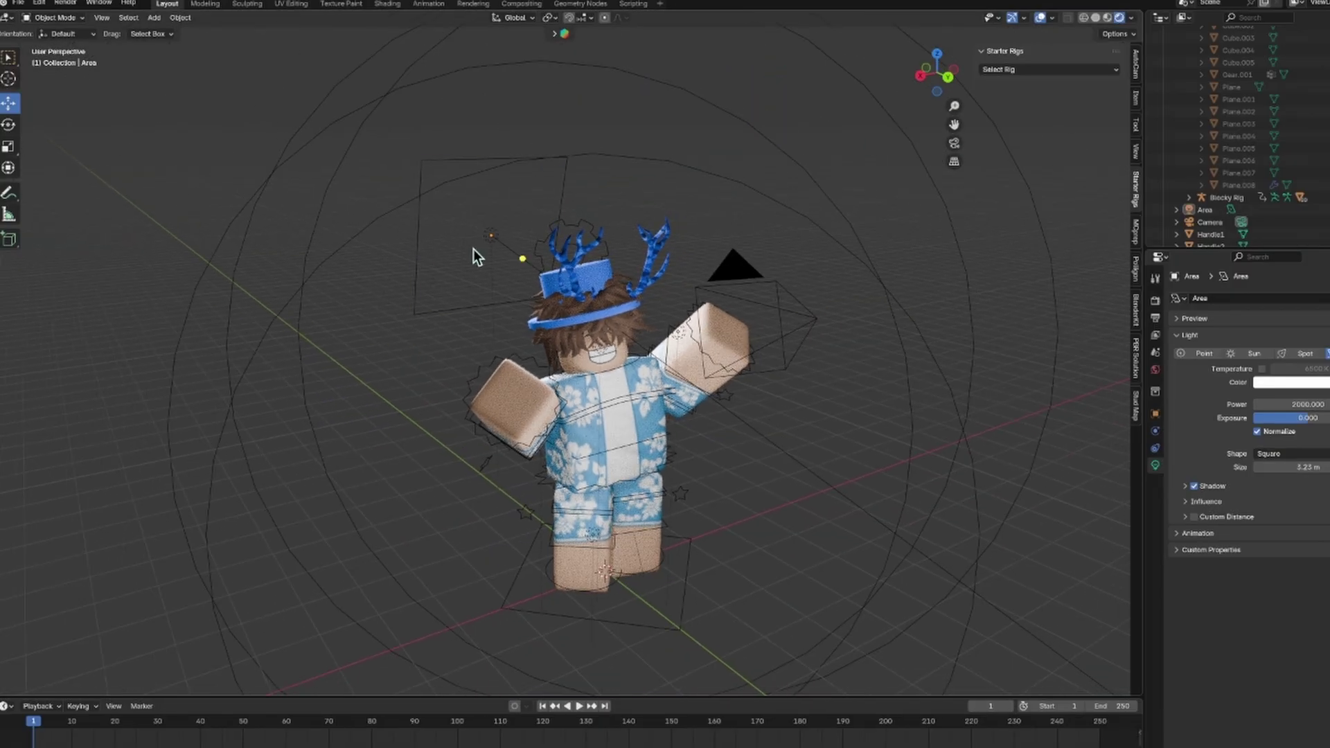
left_click(492, 235)
left_click(1320, 382)
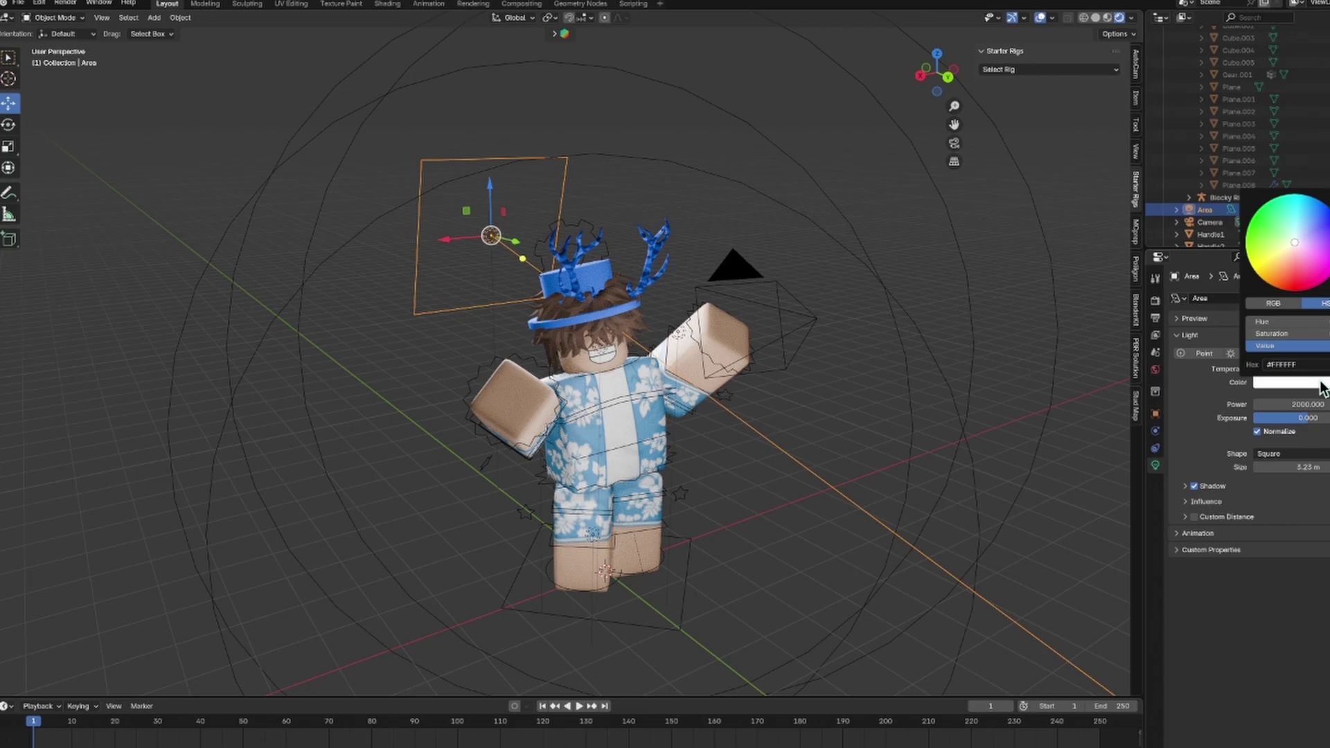
left_click_drag(1309, 225, 1315, 218)
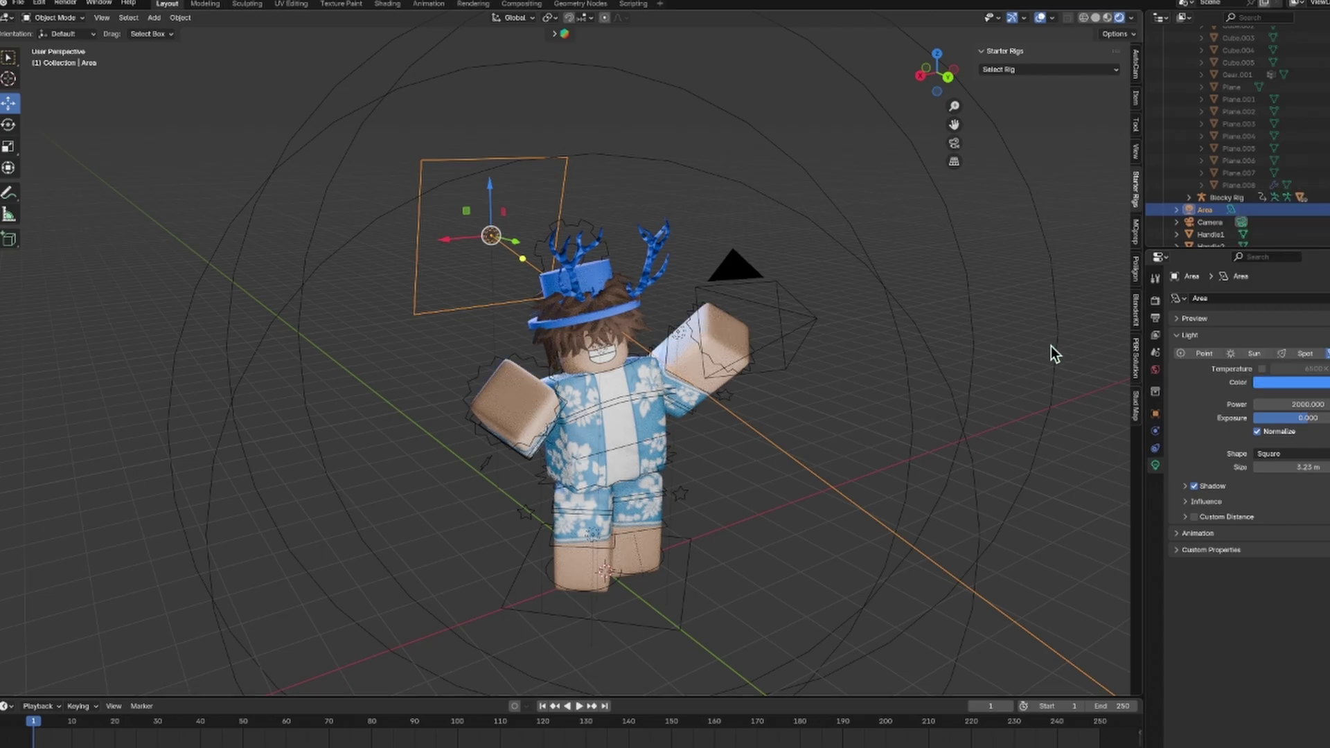
Step: Set the colour of the lowest point light, in front of the avatar's legs, to deep blue #0400FF
left_click_drag(937, 72, 1070, 47)
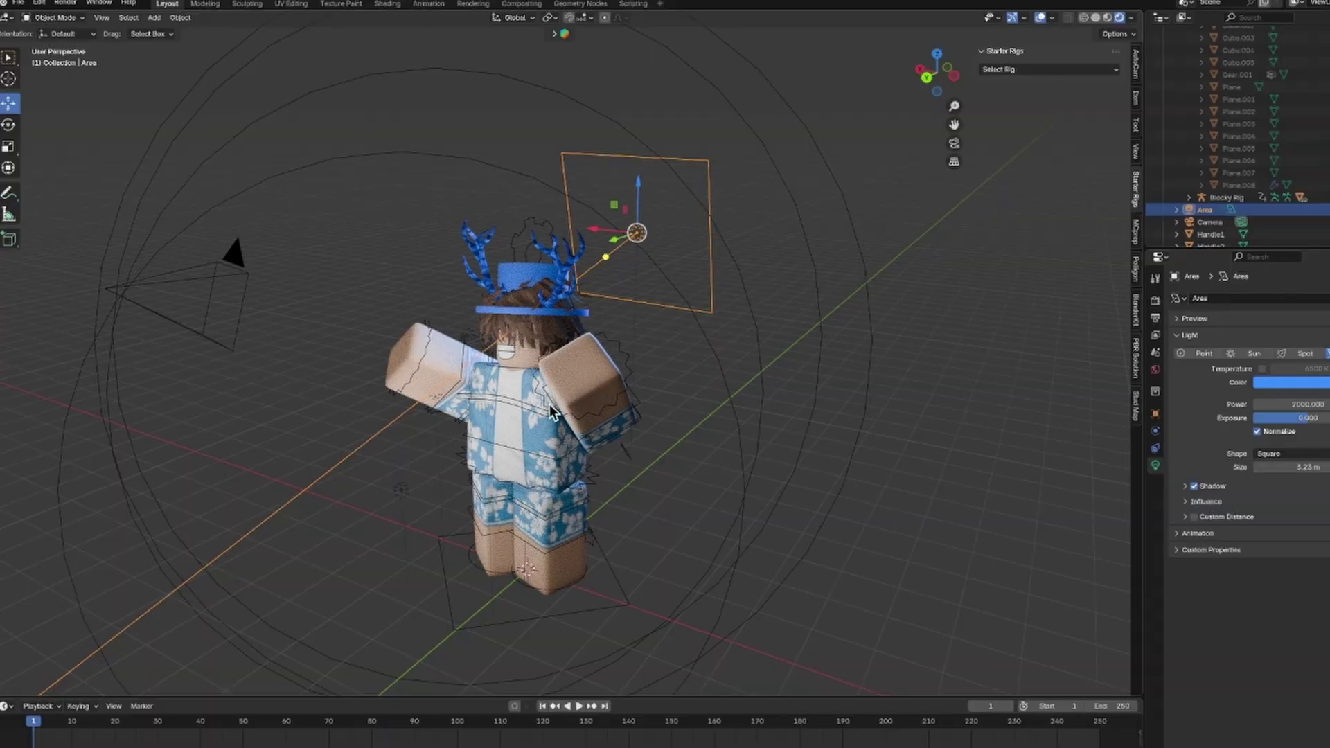
left_click(531, 572)
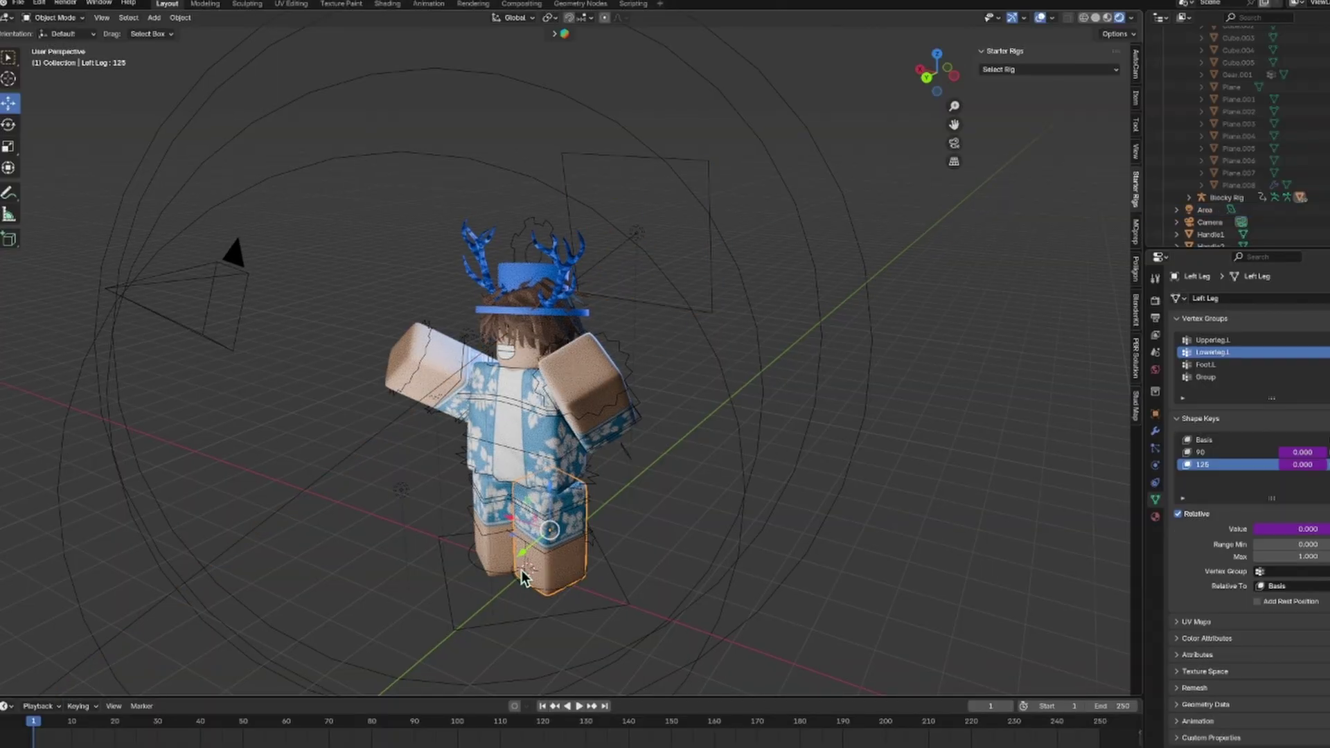
left_click(406, 493)
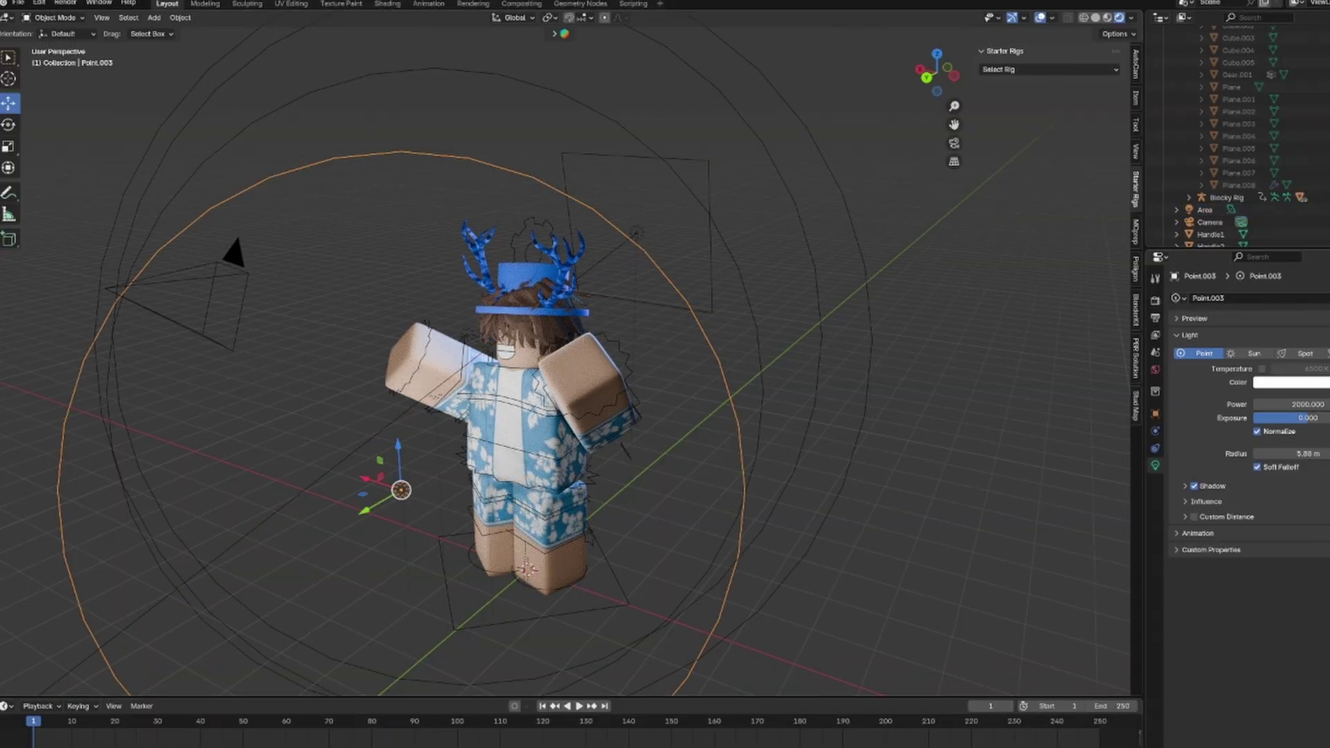
left_click(1315, 386)
left_click(1313, 384)
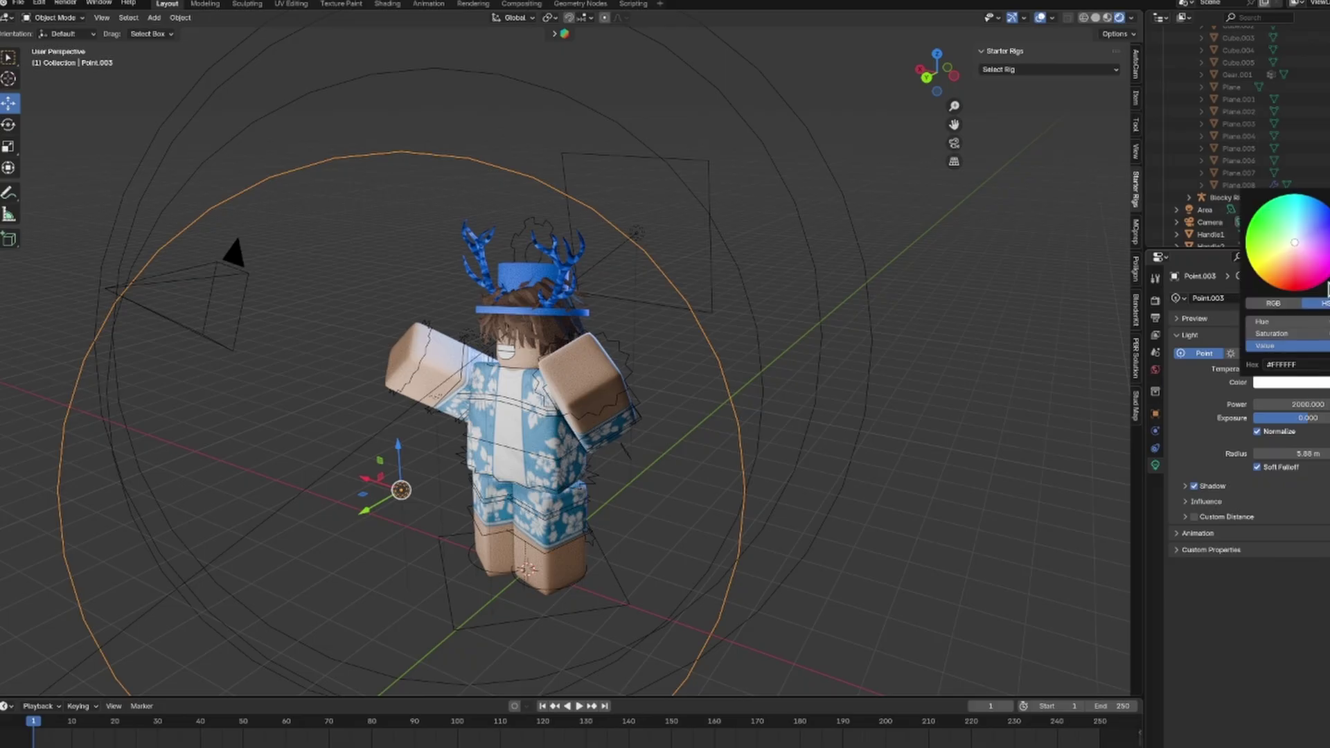
left_click_drag(1327, 281, 1326, 288)
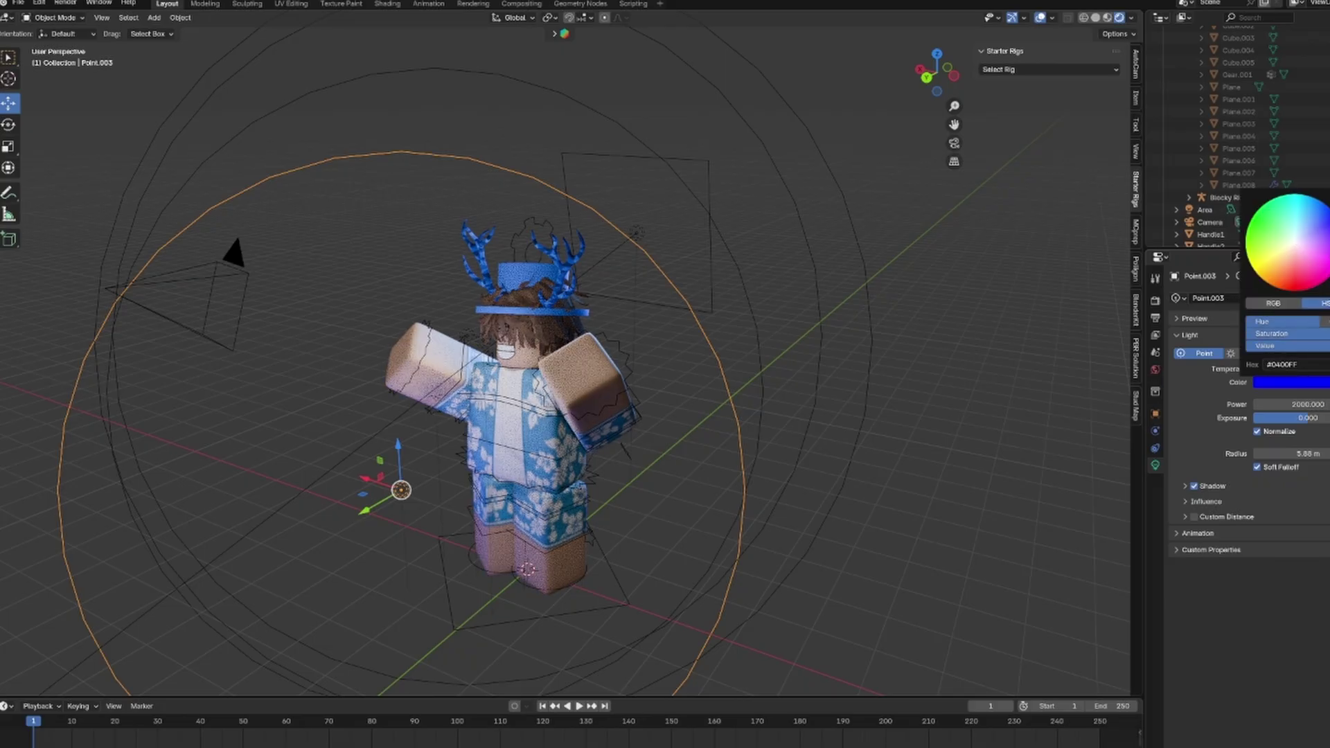
Step: Give the original point light in front of the avatar's face a violet tint
left_click(797, 351)
left_click(824, 335)
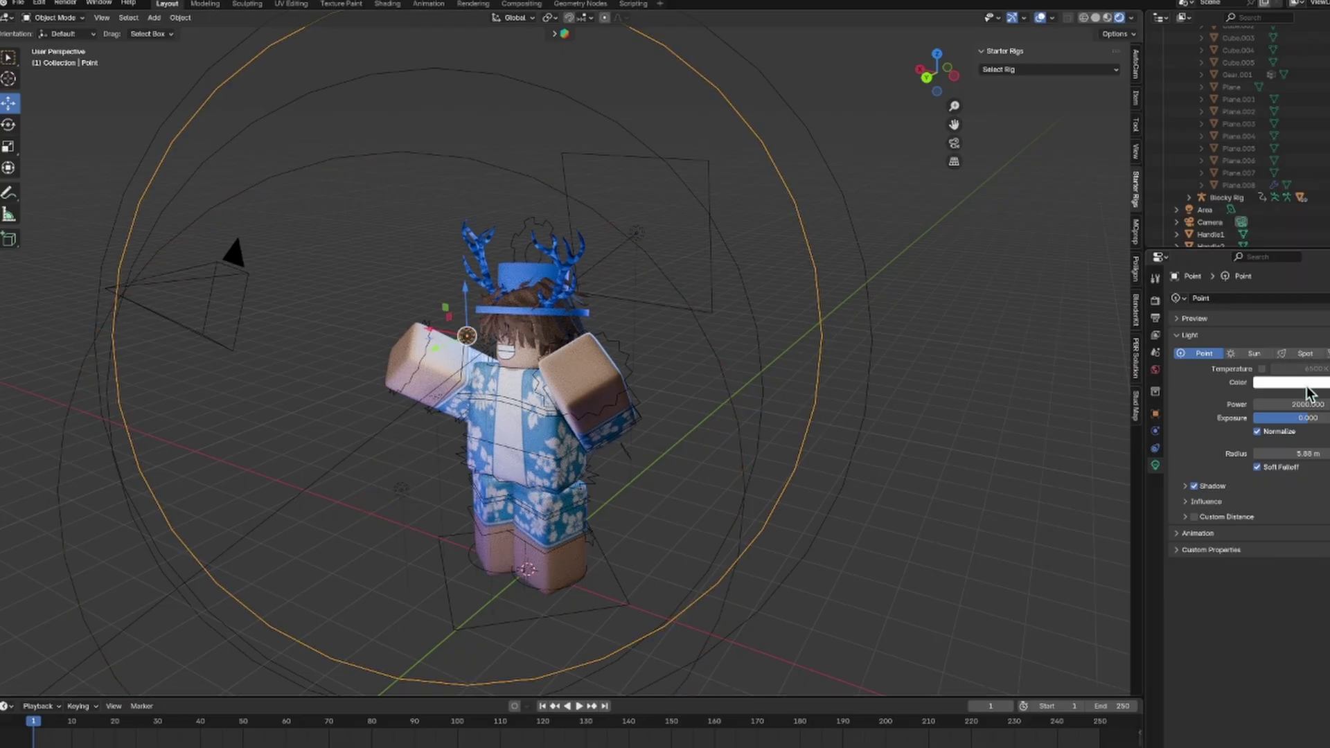
left_click(1288, 383)
left_click(1304, 254)
Step: Try a blue-violet colour on the duplicated point light Point.001 beside the avatar's raised hand
key("shift+d")
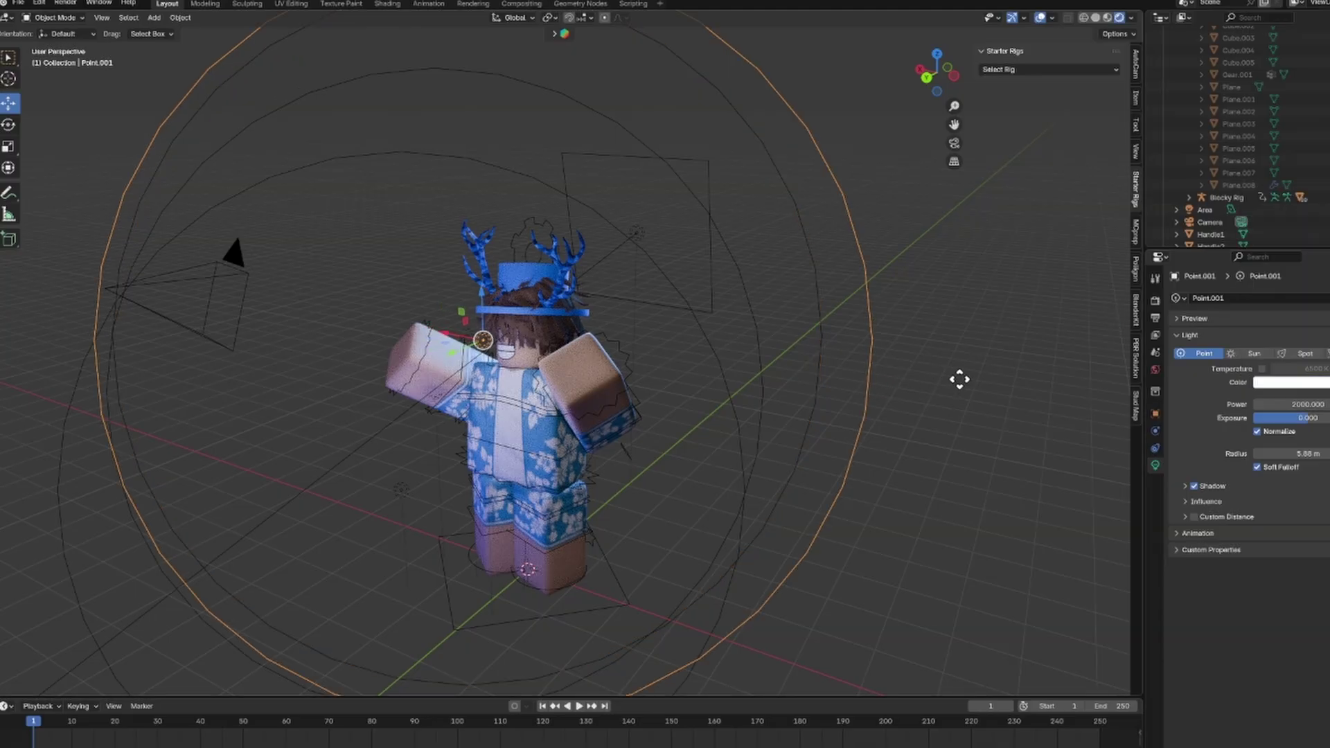
left_click(1288, 382)
left_click(1321, 234)
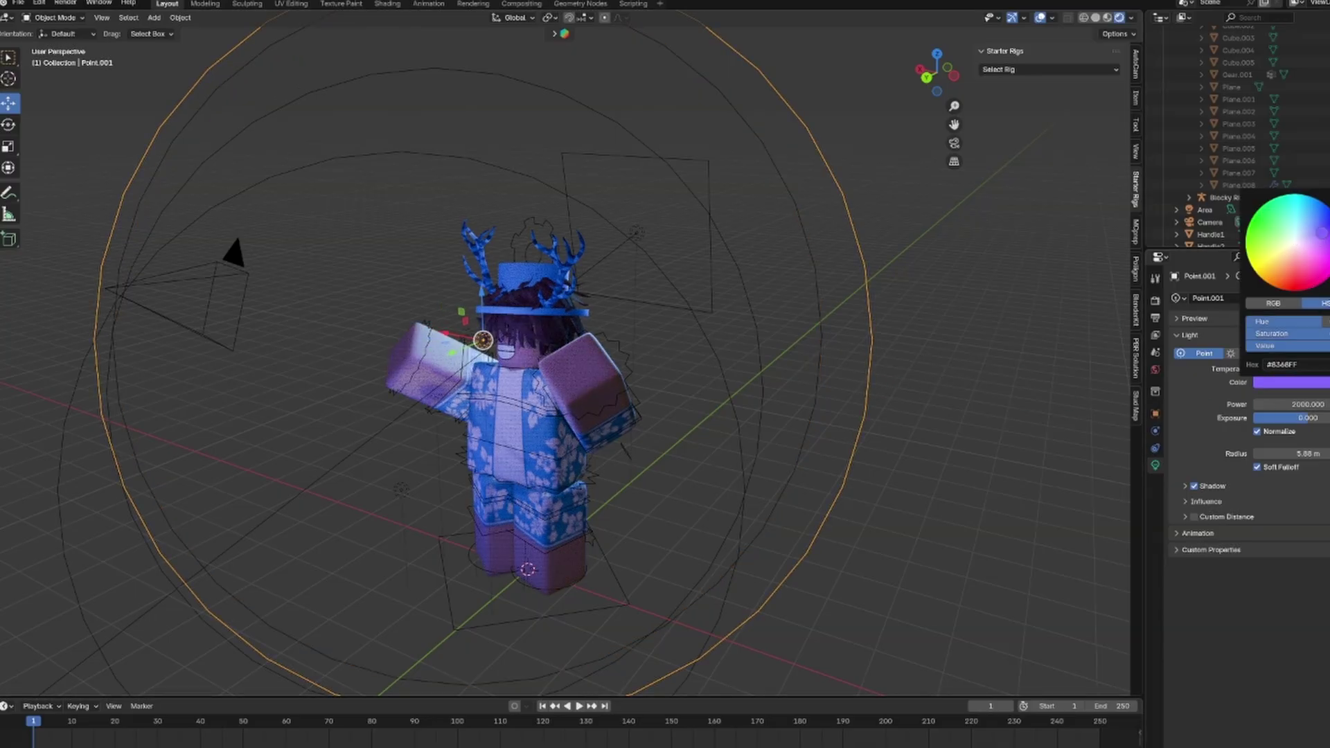
left_click(1322, 231)
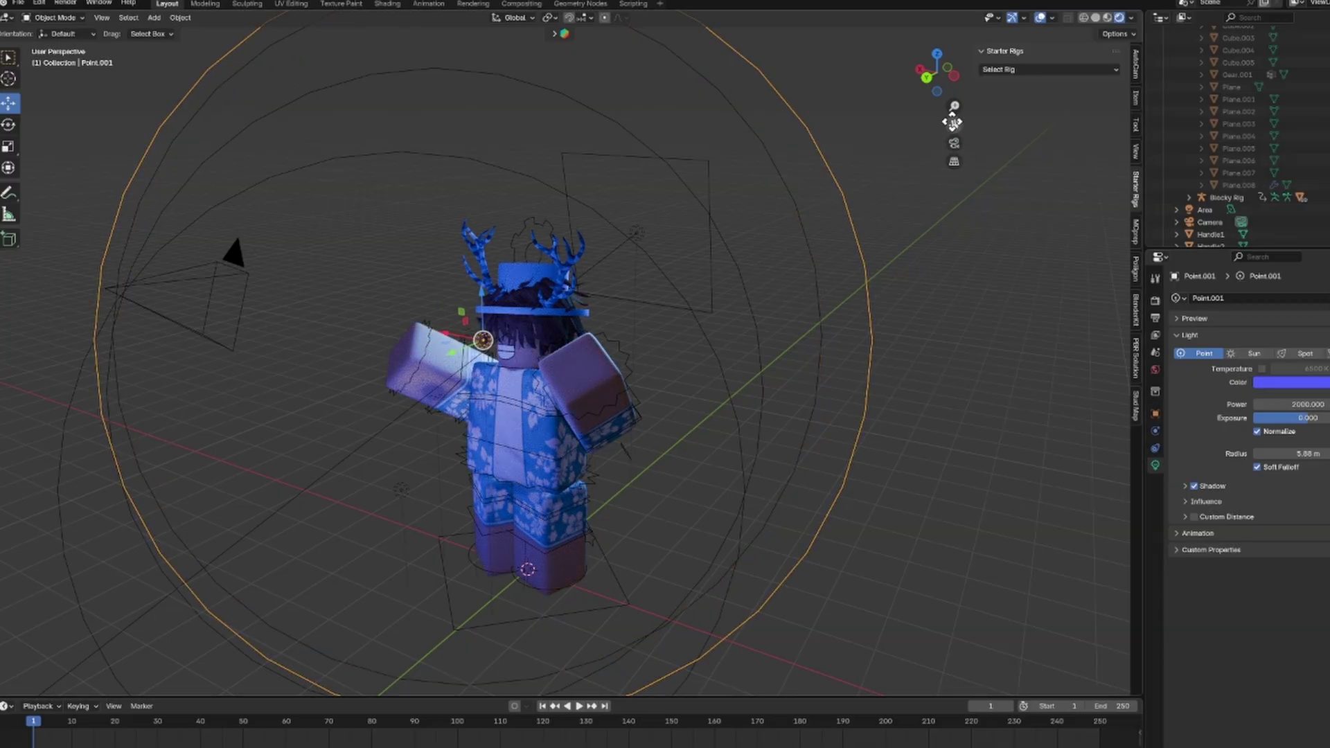
Step: Look through the camera and set the colour of point light Point.001 to nearly white
left_click(954, 146)
left_click(1293, 383)
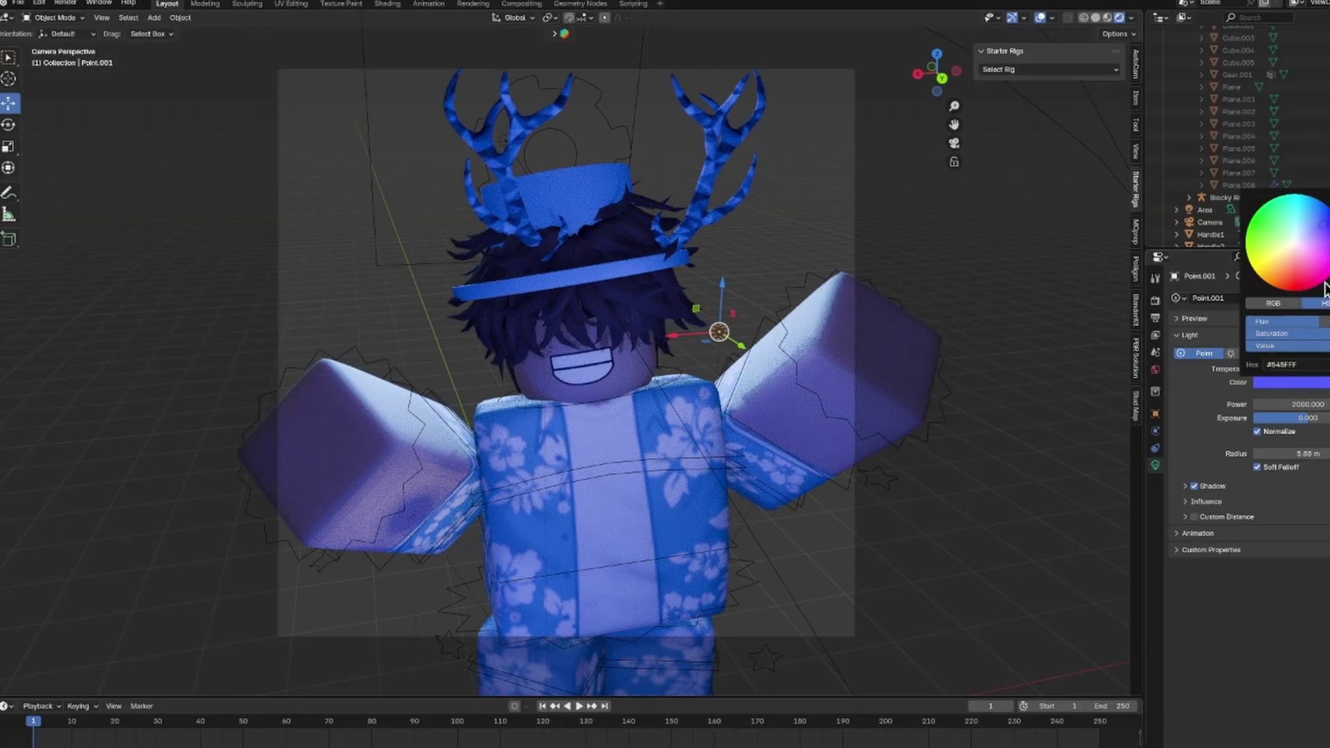
left_click(1298, 241)
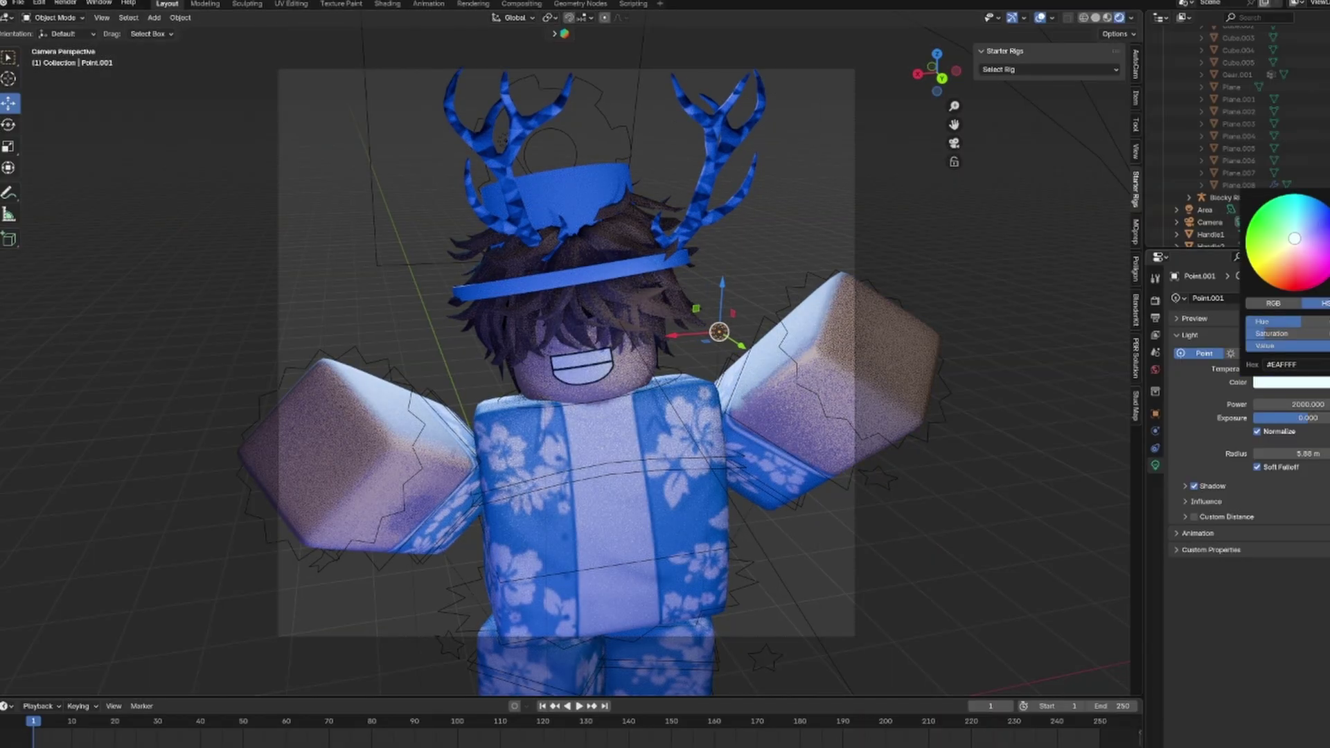
left_click(1293, 241)
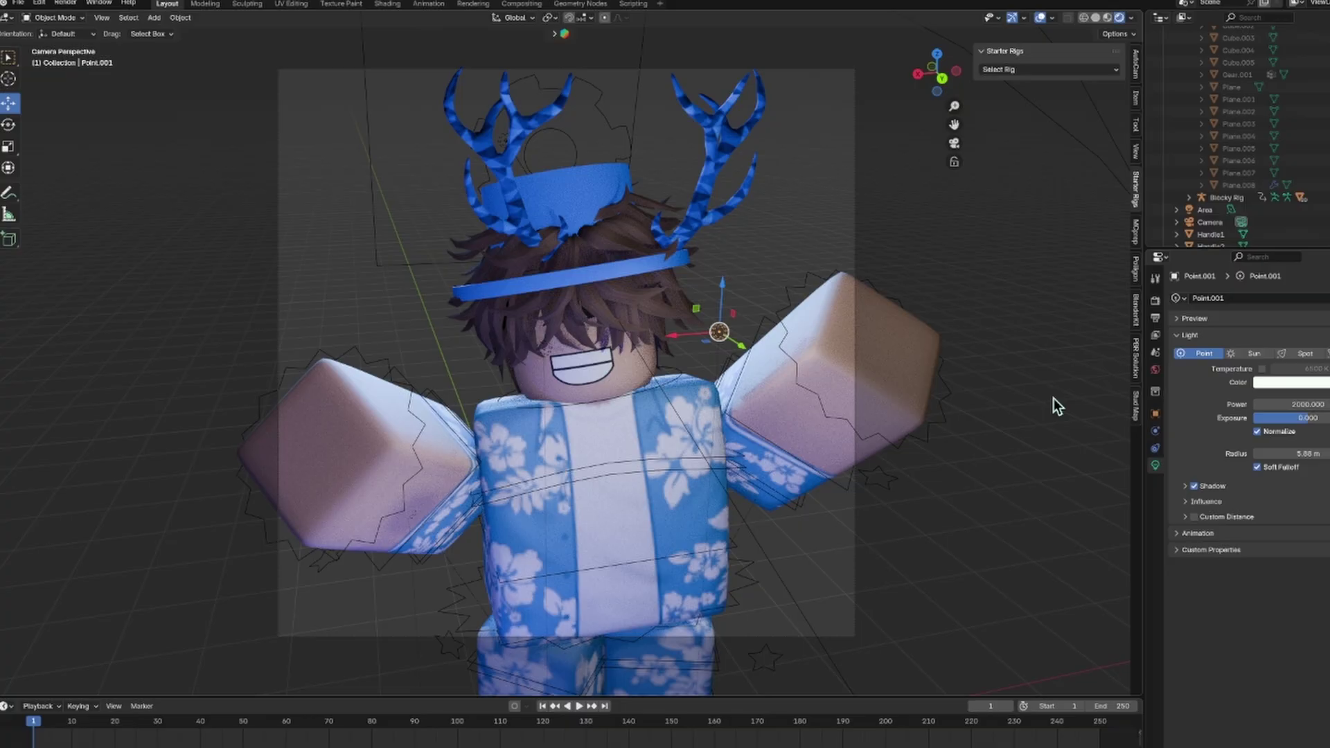
Step: Render the camera view as a still image and save the result as pfpnew.png
key("F12")
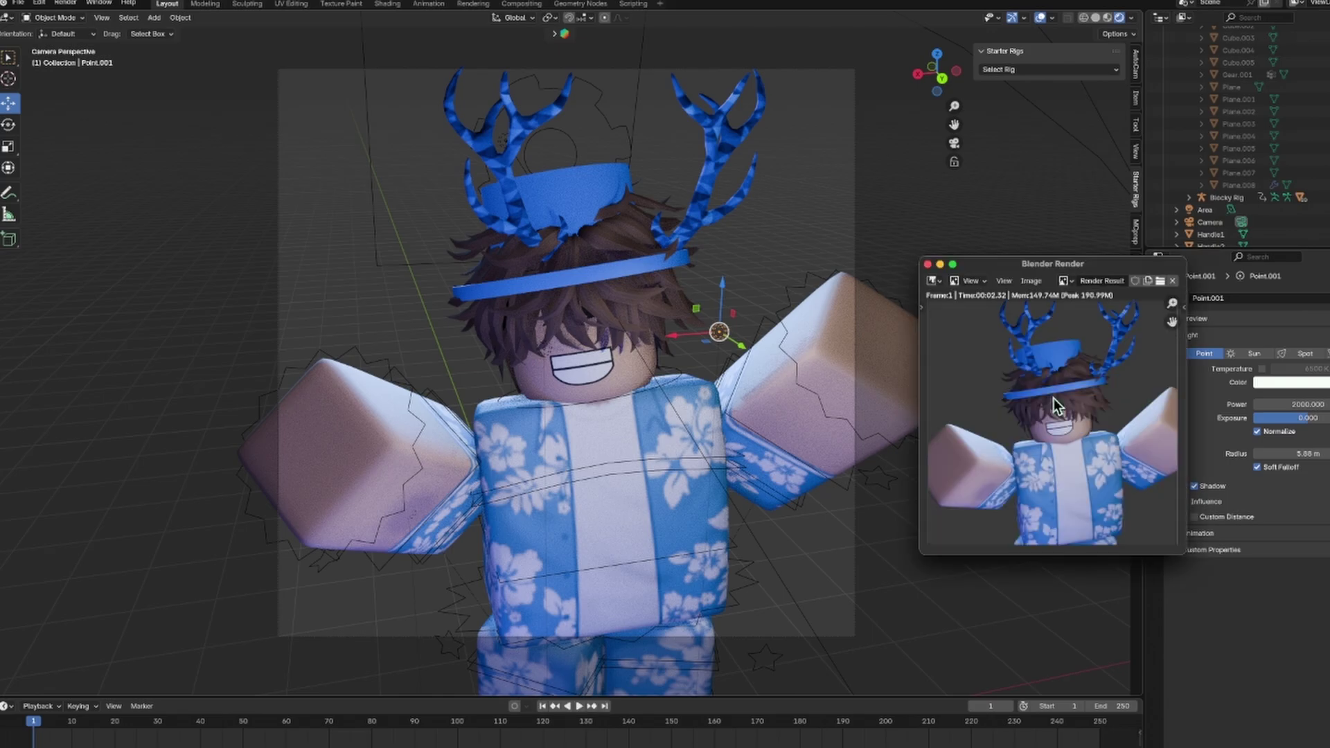
left_click(1028, 281)
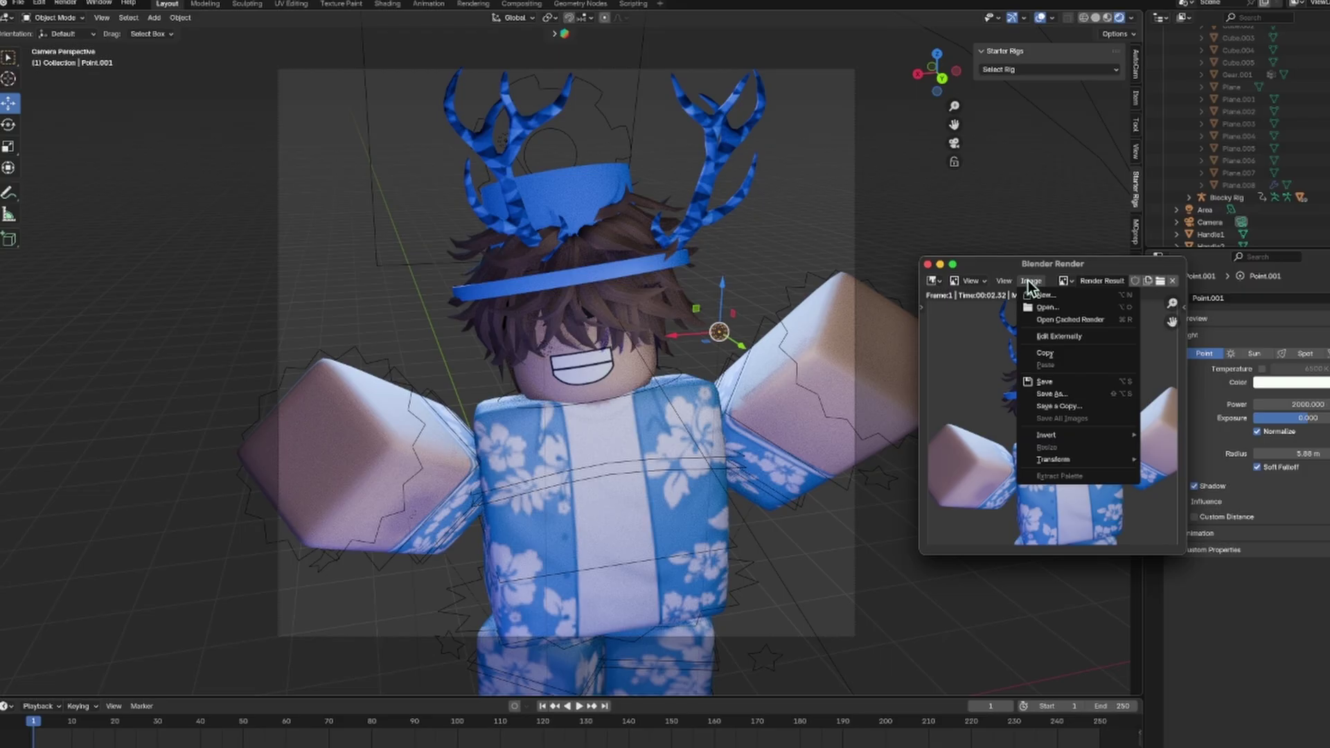
left_click(1091, 393)
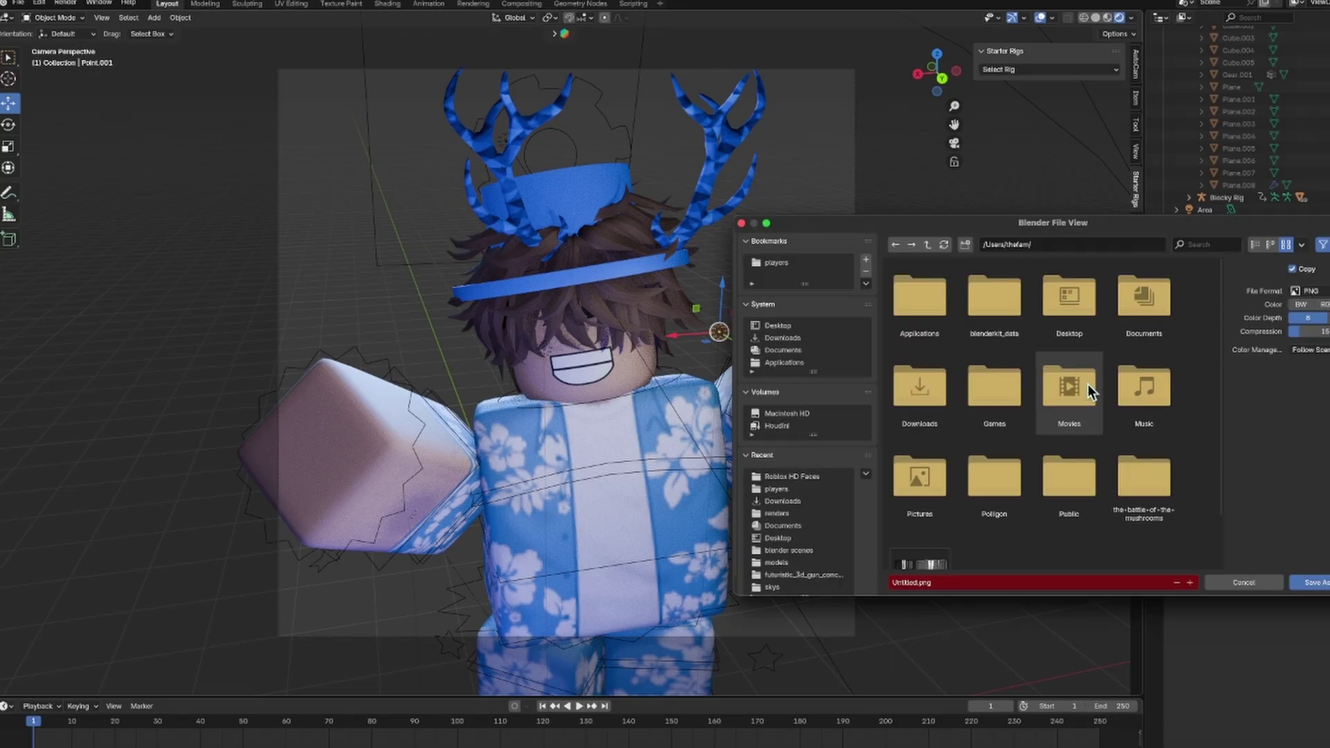
left_click(794, 357)
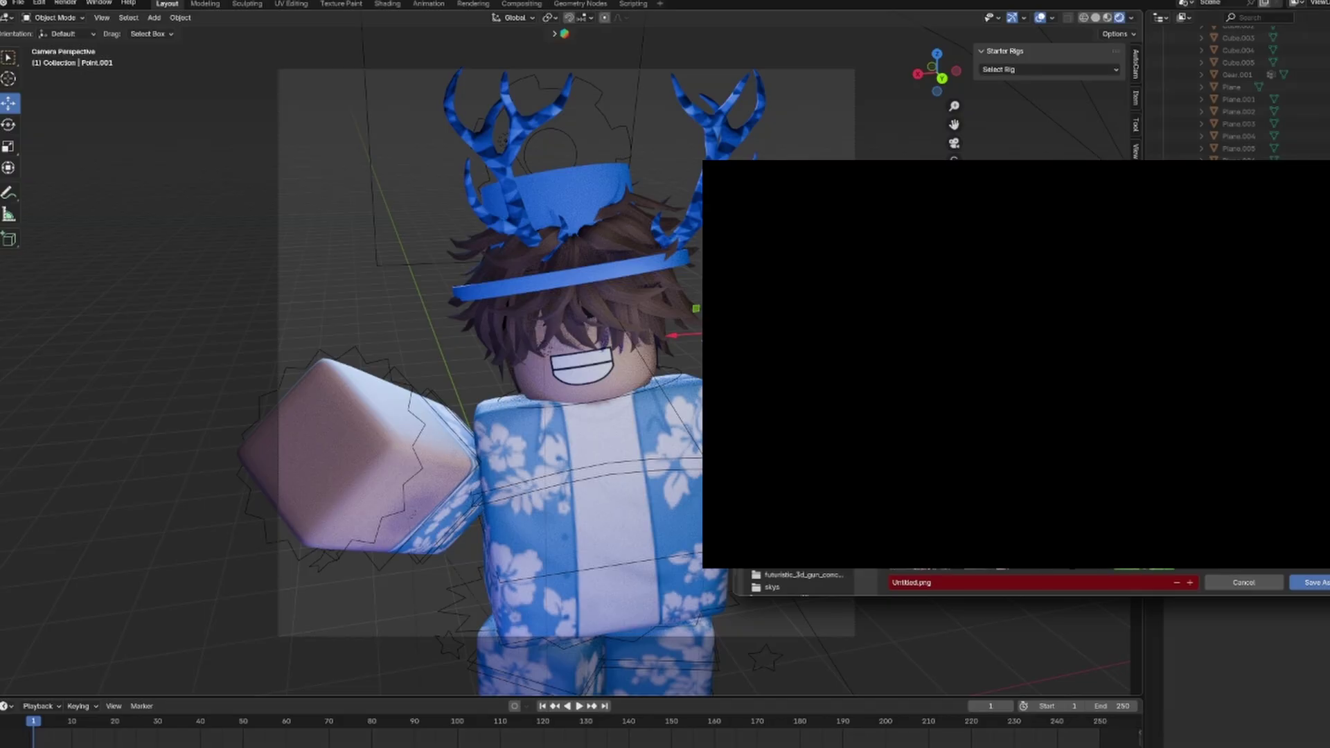
left_click(967, 584)
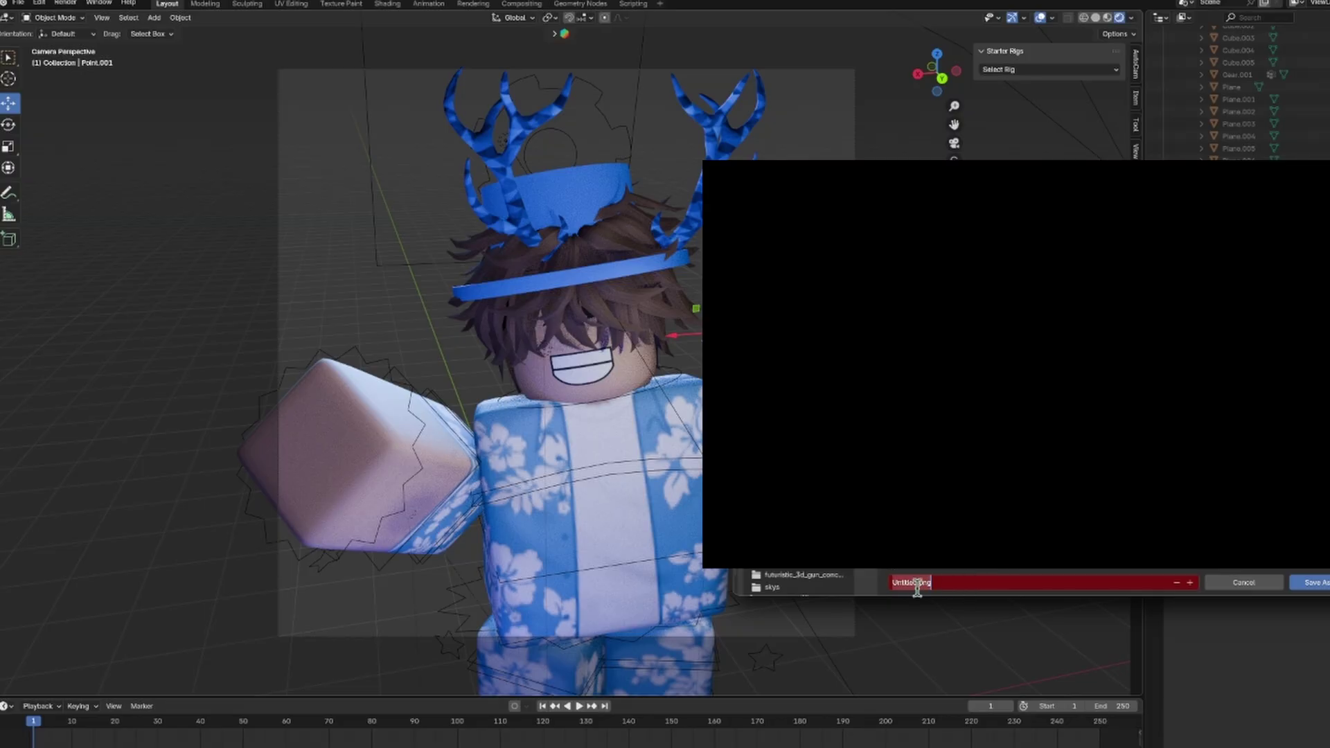
key("BackSpace")
type("pfpnew.png")
key("Return")
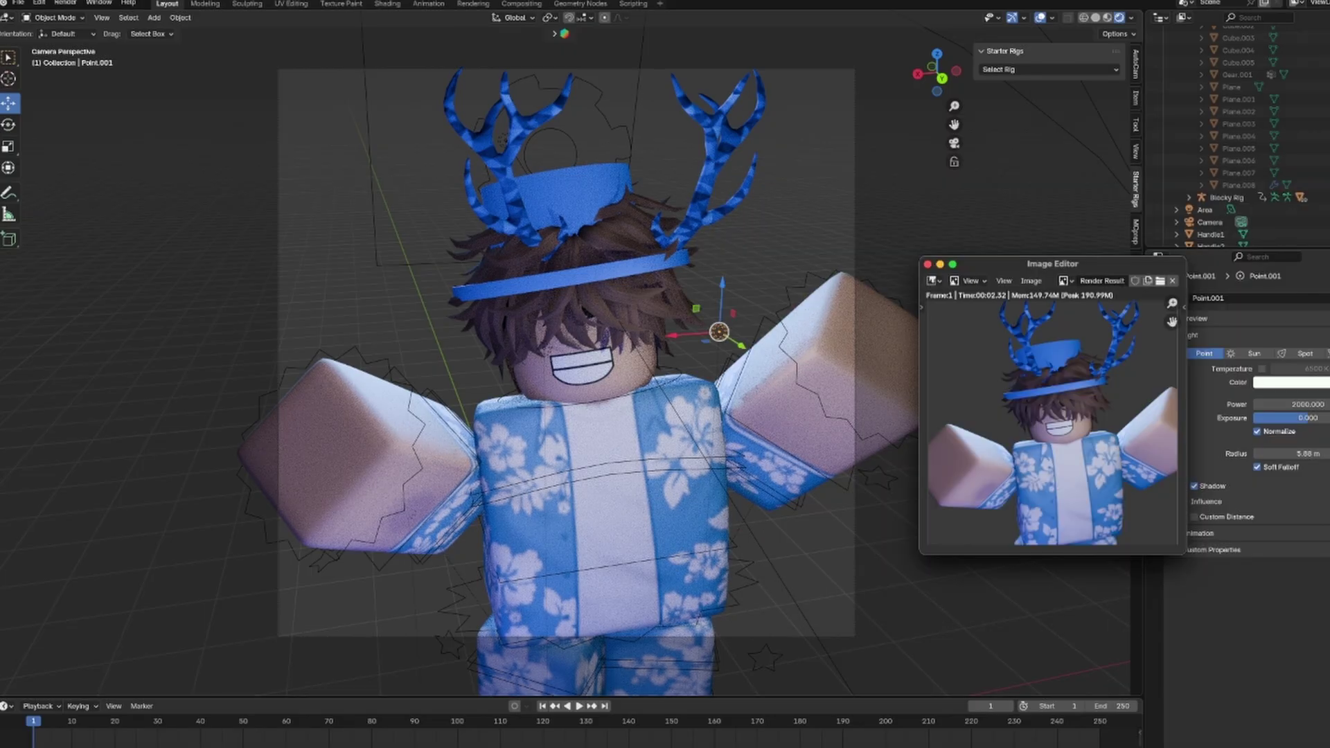
Step: Switch to Safari, load photopea.com in an enlarged browser window and reload the page
mouse_move(759, 744)
left_click(313, 739)
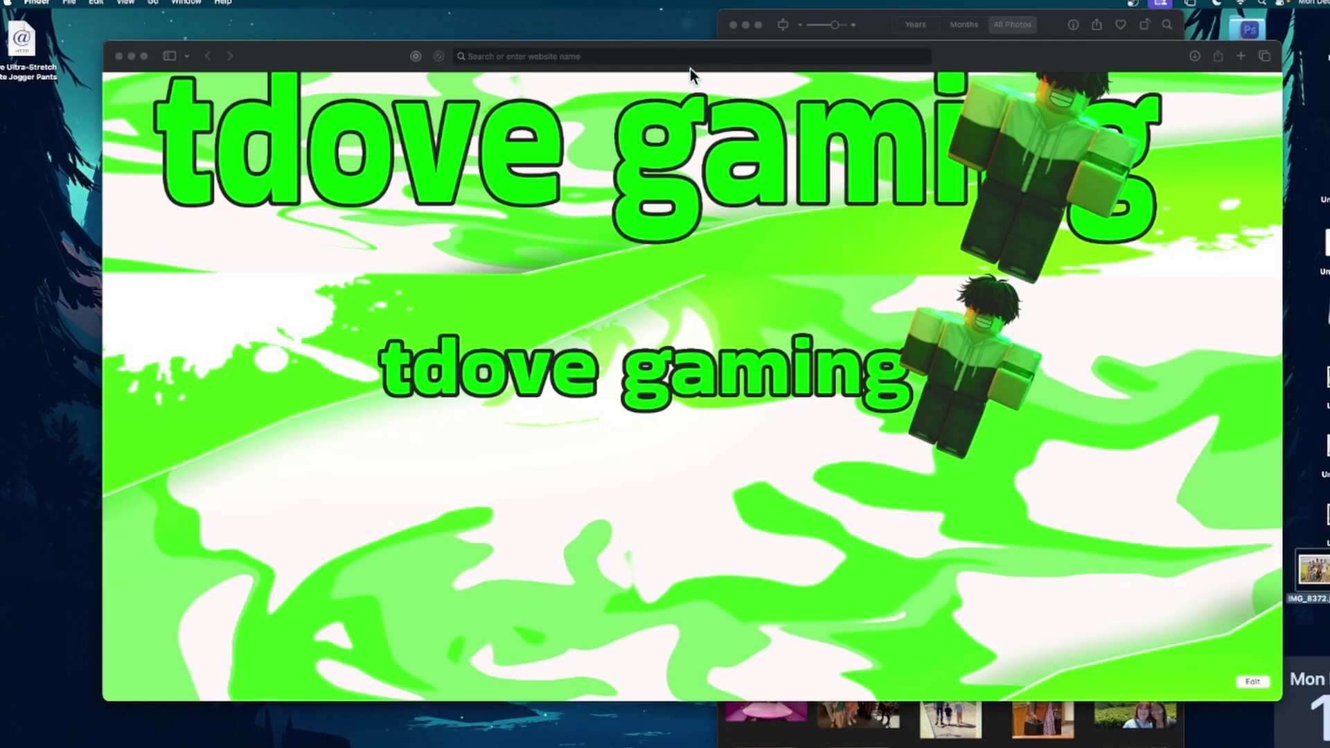
type("photopea.com")
key("Return")
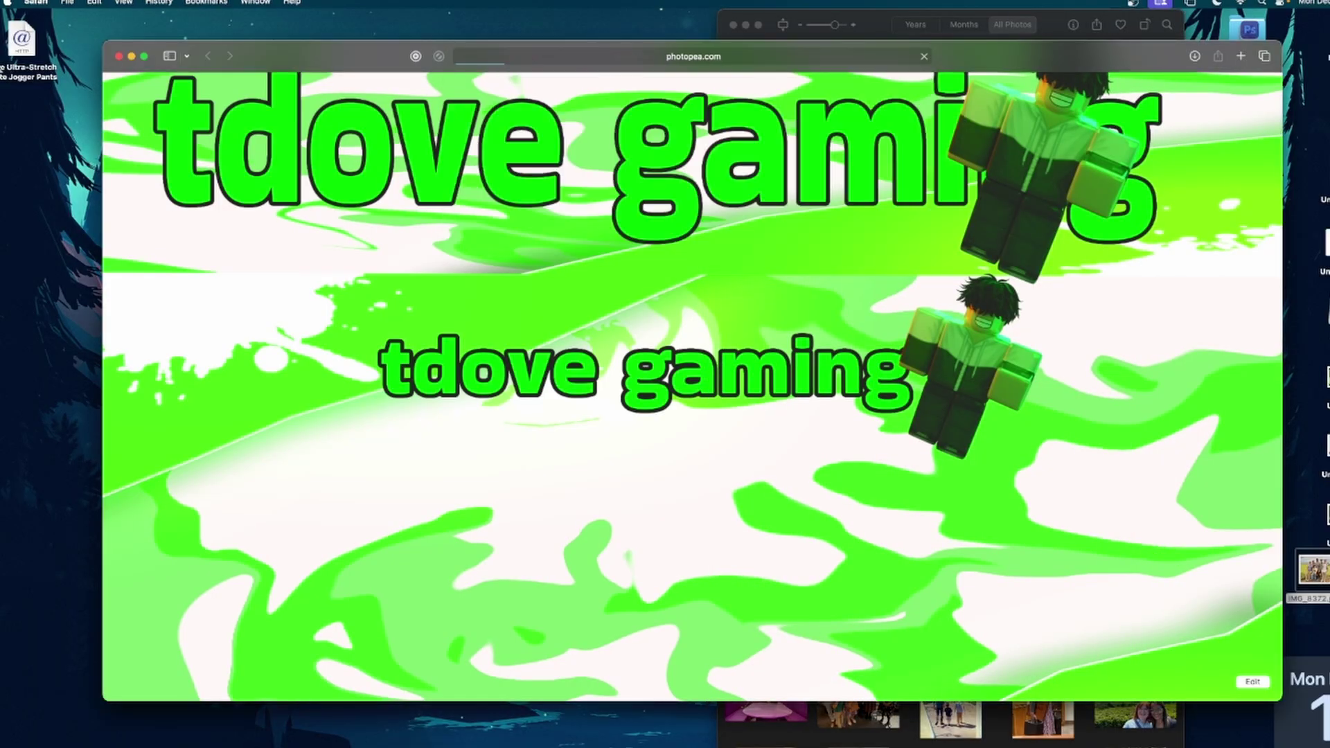
left_click(144, 56)
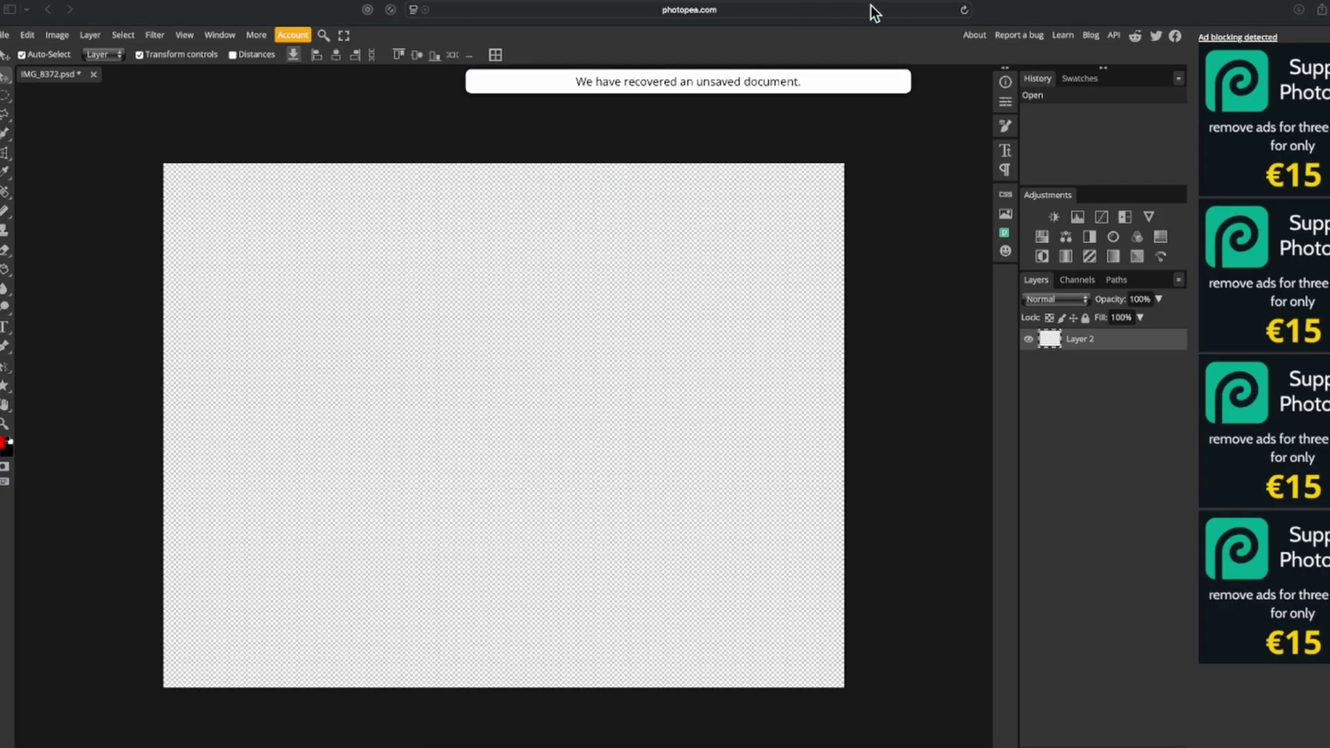
left_click(963, 9)
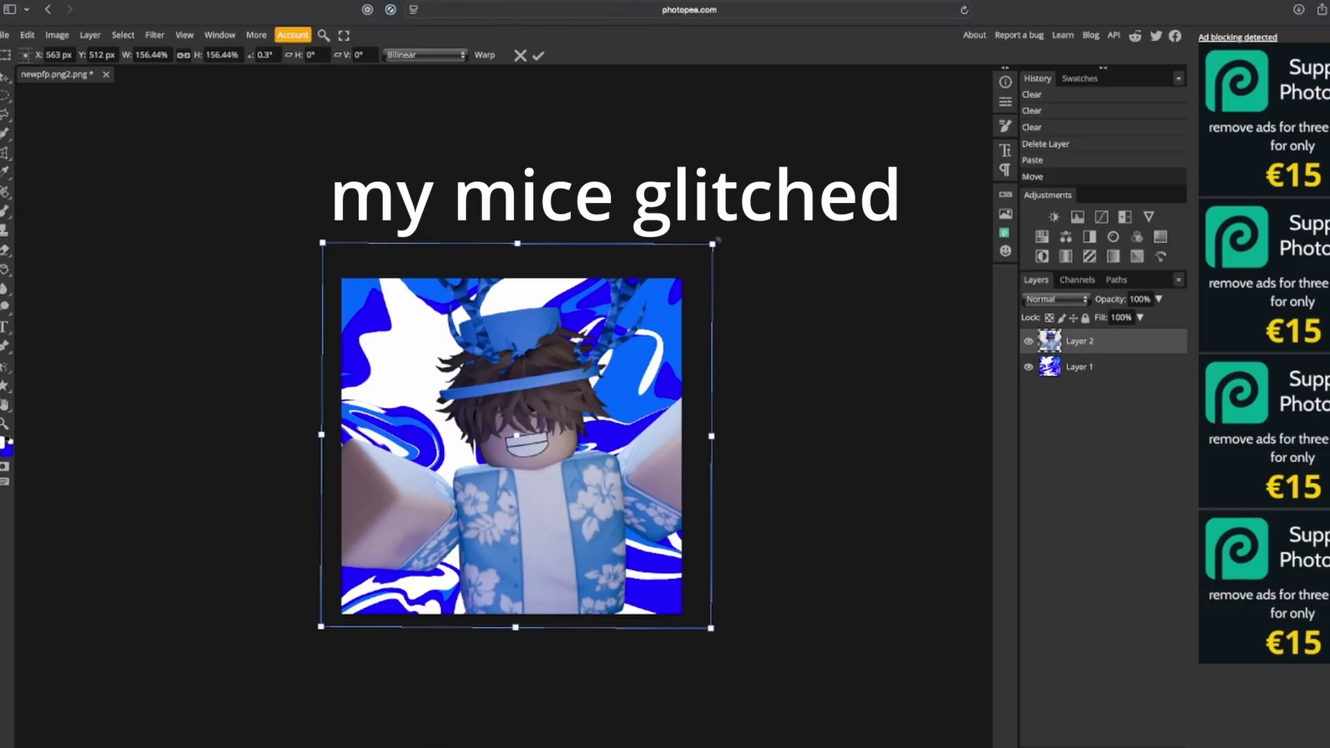
Step: Scale the avatar layer to about 139% and position it to fill the canvas over the blue marbled background
left_click_drag(697, 261, 681, 278)
left_click_drag(567, 348, 578, 347)
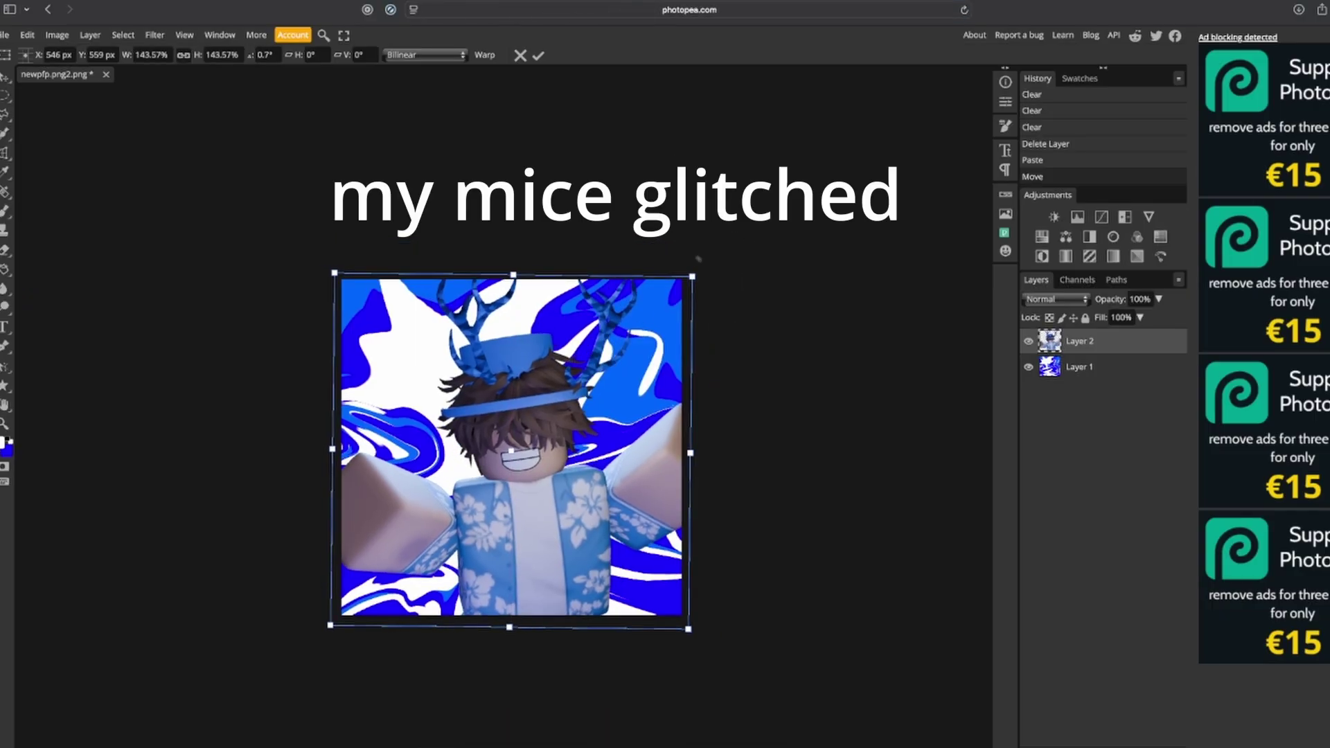
left_click_drag(699, 259, 685, 281)
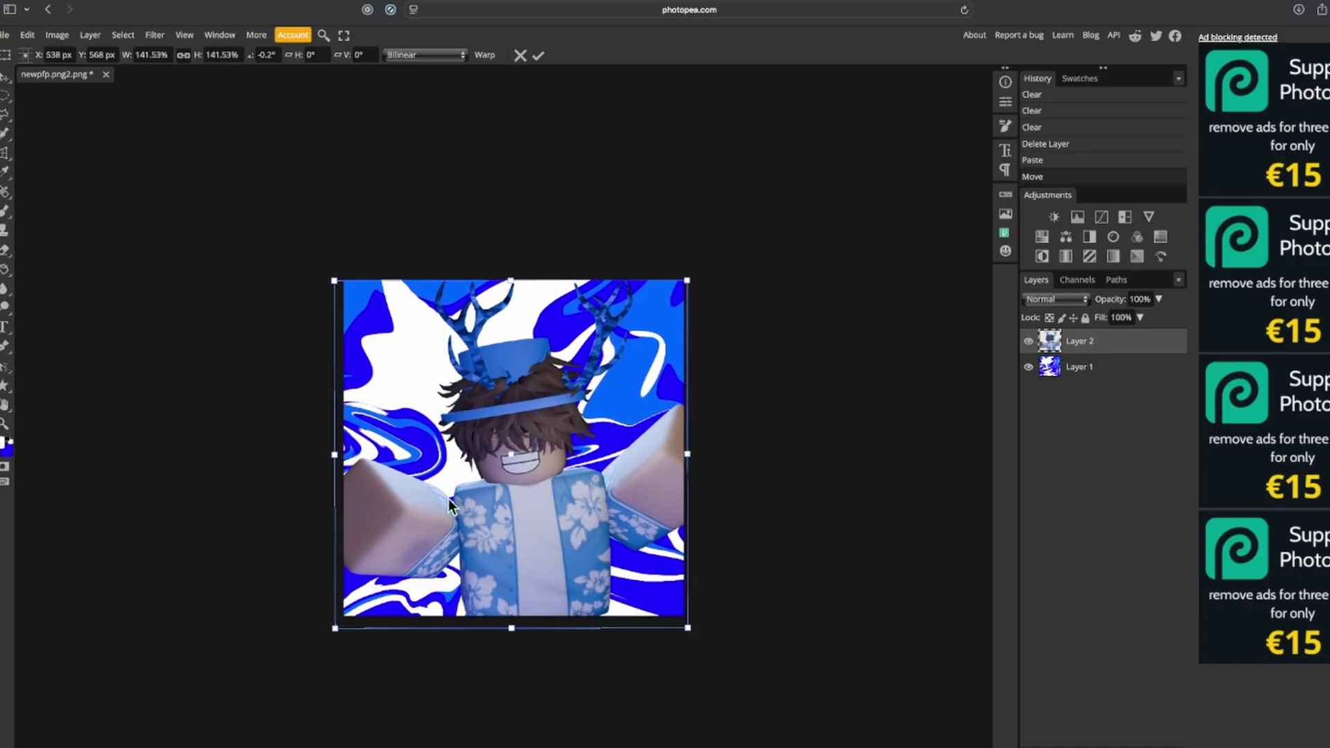
left_click_drag(448, 498, 450, 499)
left_click_drag(339, 631, 345, 622)
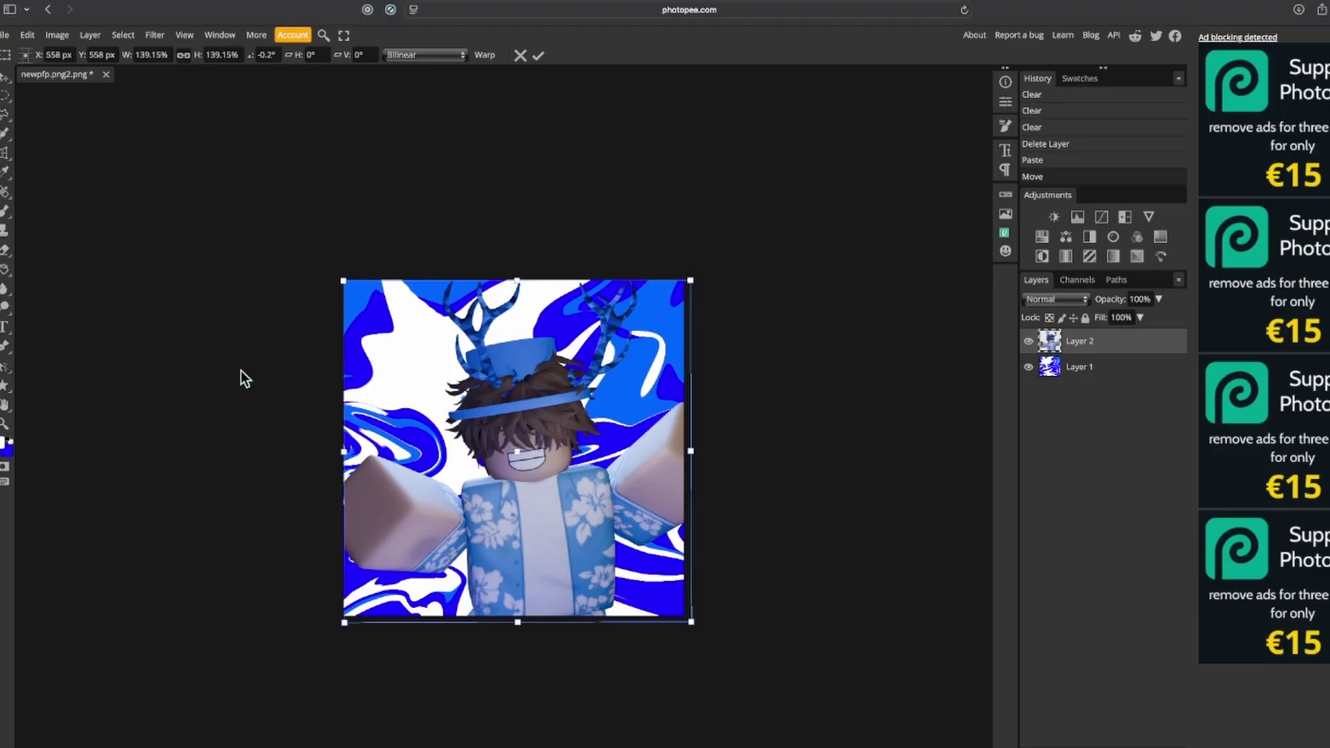
left_click_drag(594, 452, 592, 452)
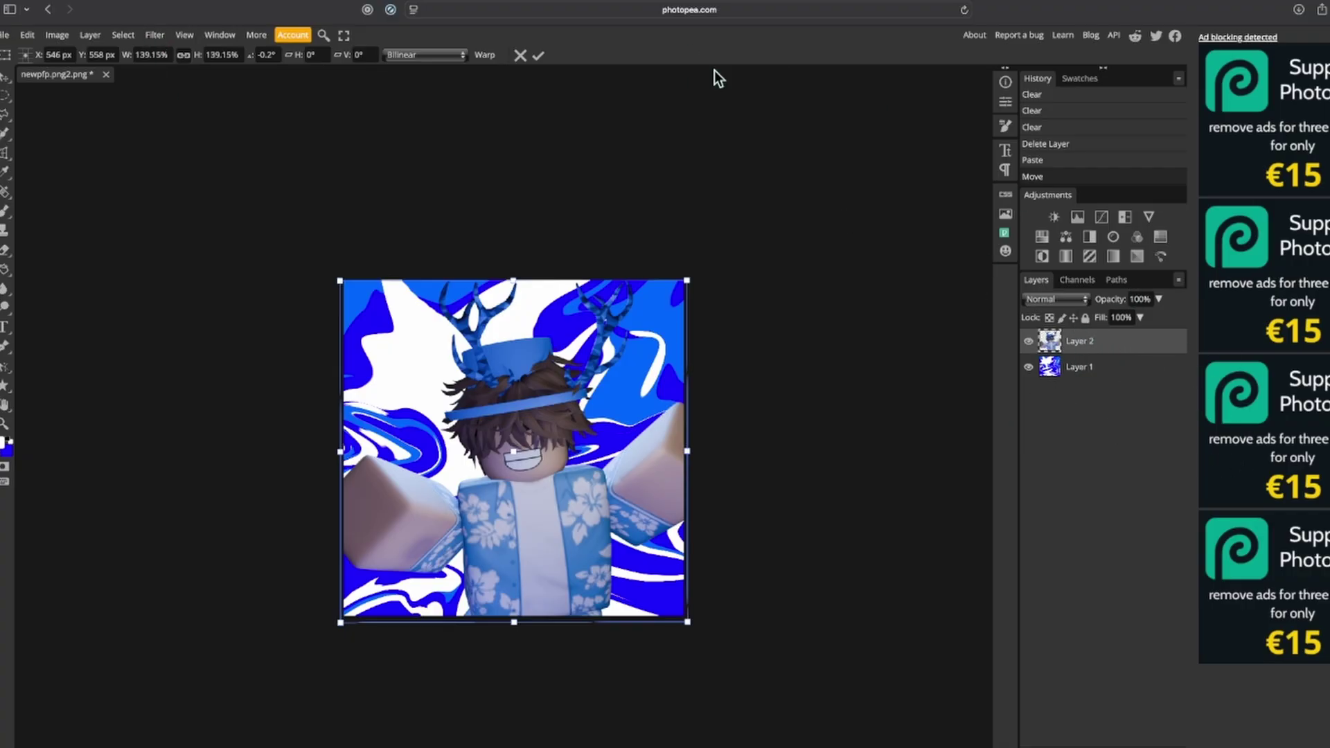
Step: Apply a Camera Raw filter to the avatar layer with exposure 0.2, contrast 6, vibrance 100 and saturation 9
left_click(155, 35)
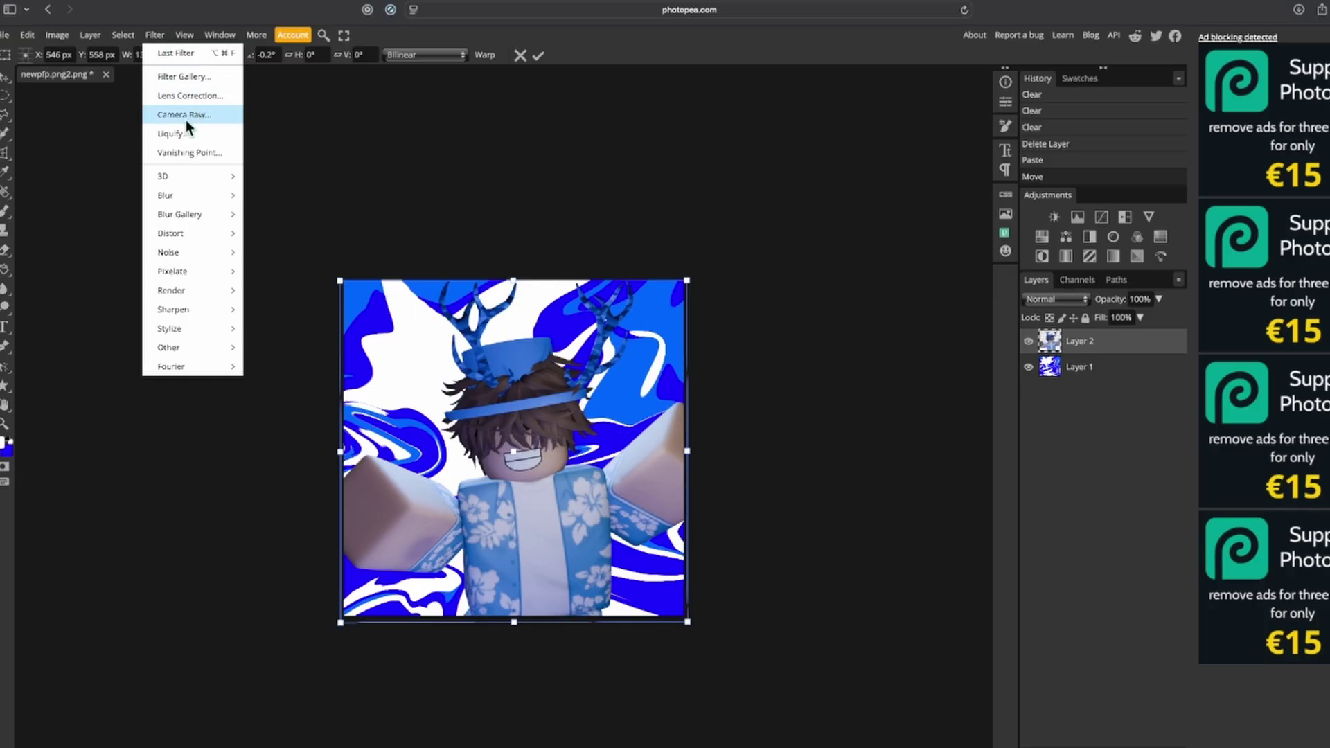
left_click(185, 119)
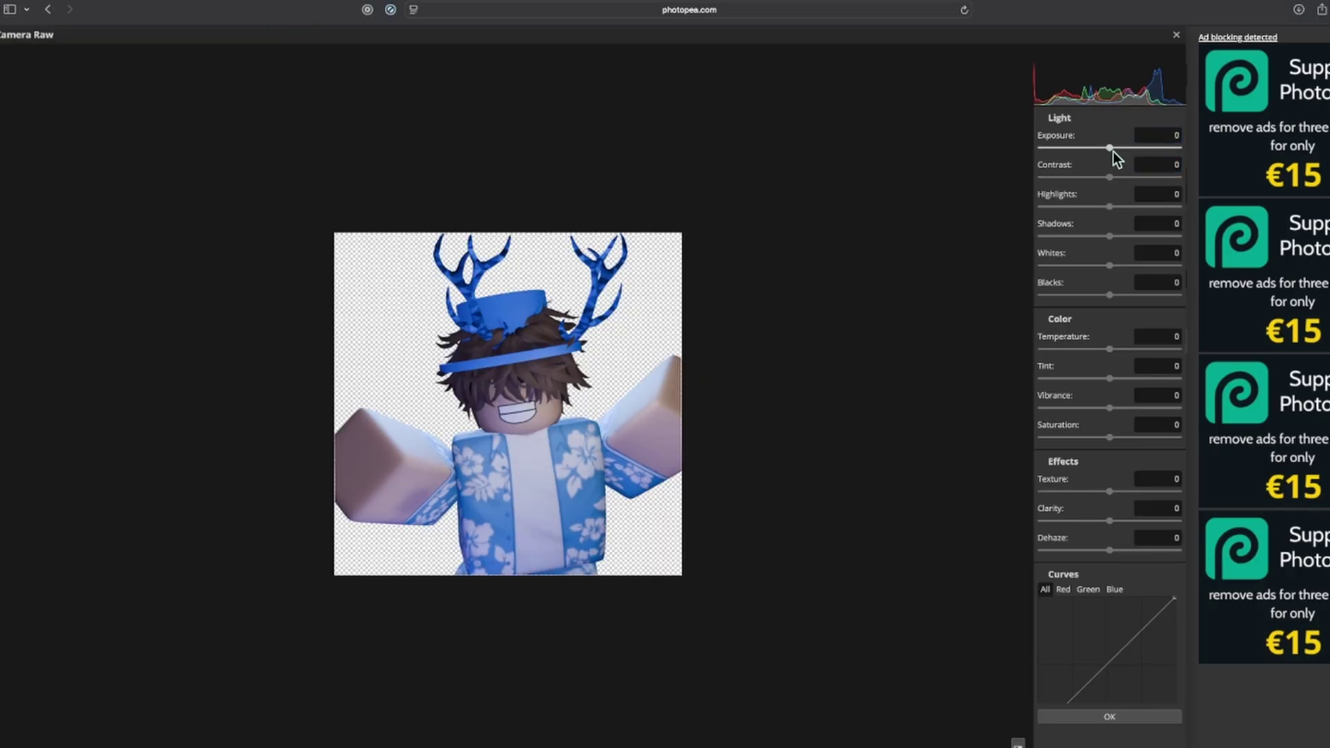
left_click_drag(1112, 151, 1119, 147)
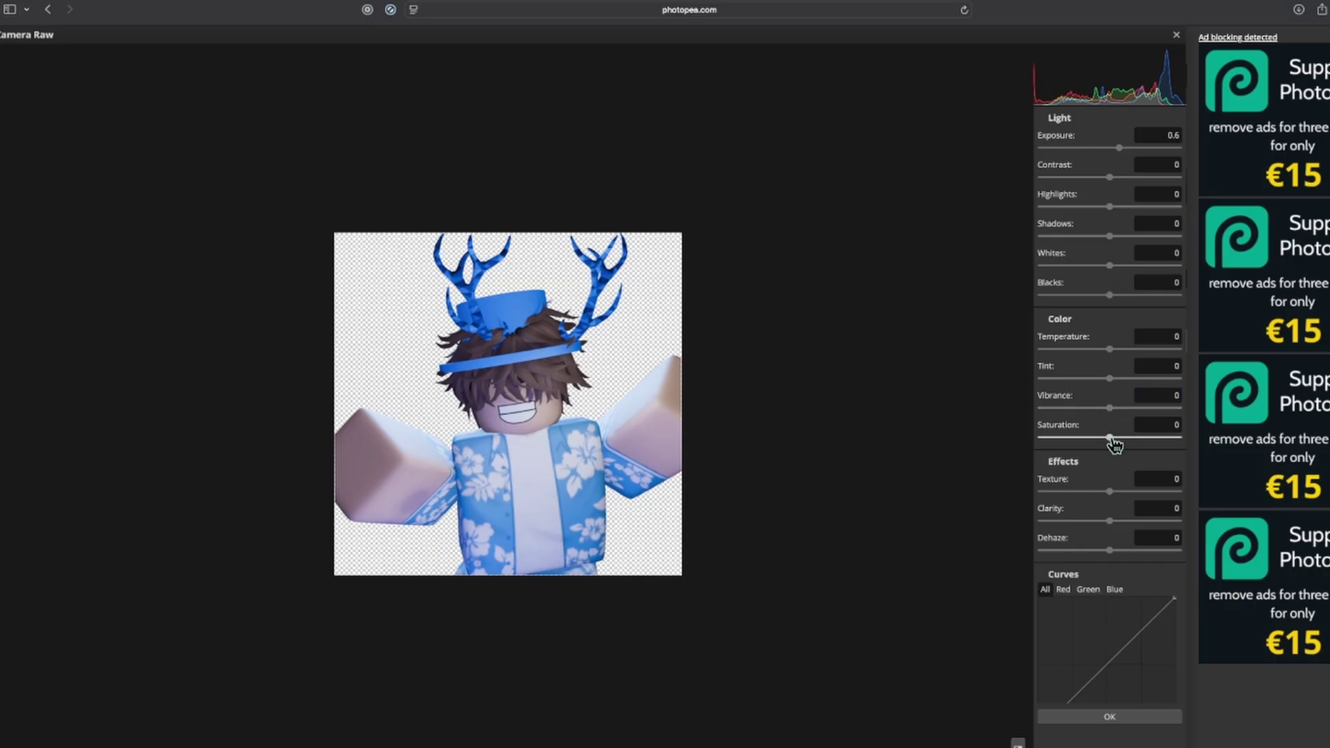
left_click_drag(1113, 442, 1182, 409)
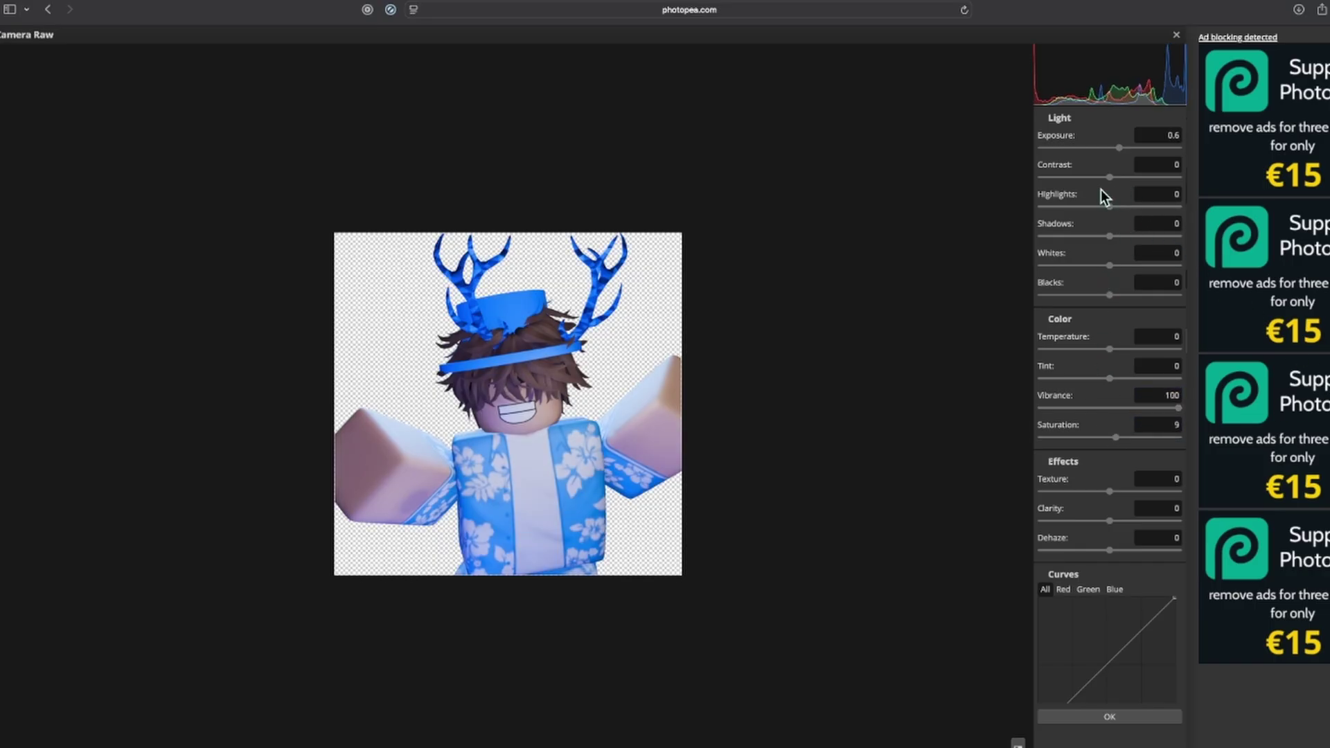
mouse_move(1107, 178)
left_mouse_down()
mouse_move(1196, 187)
mouse_move(1104, 182)
mouse_move(1121, 177)
mouse_move(1123, 151)
mouse_move(1112, 154)
left_mouse_up()
left_click(1118, 428)
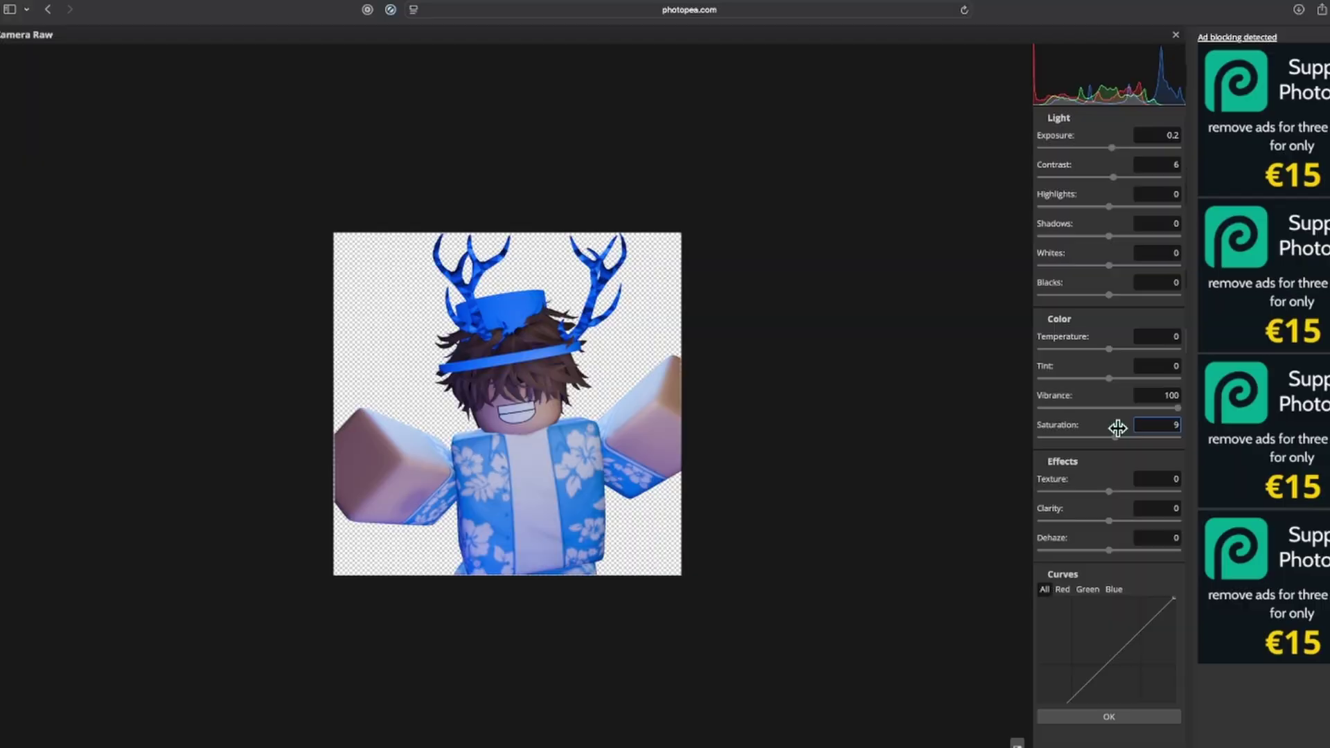
left_click(1078, 715)
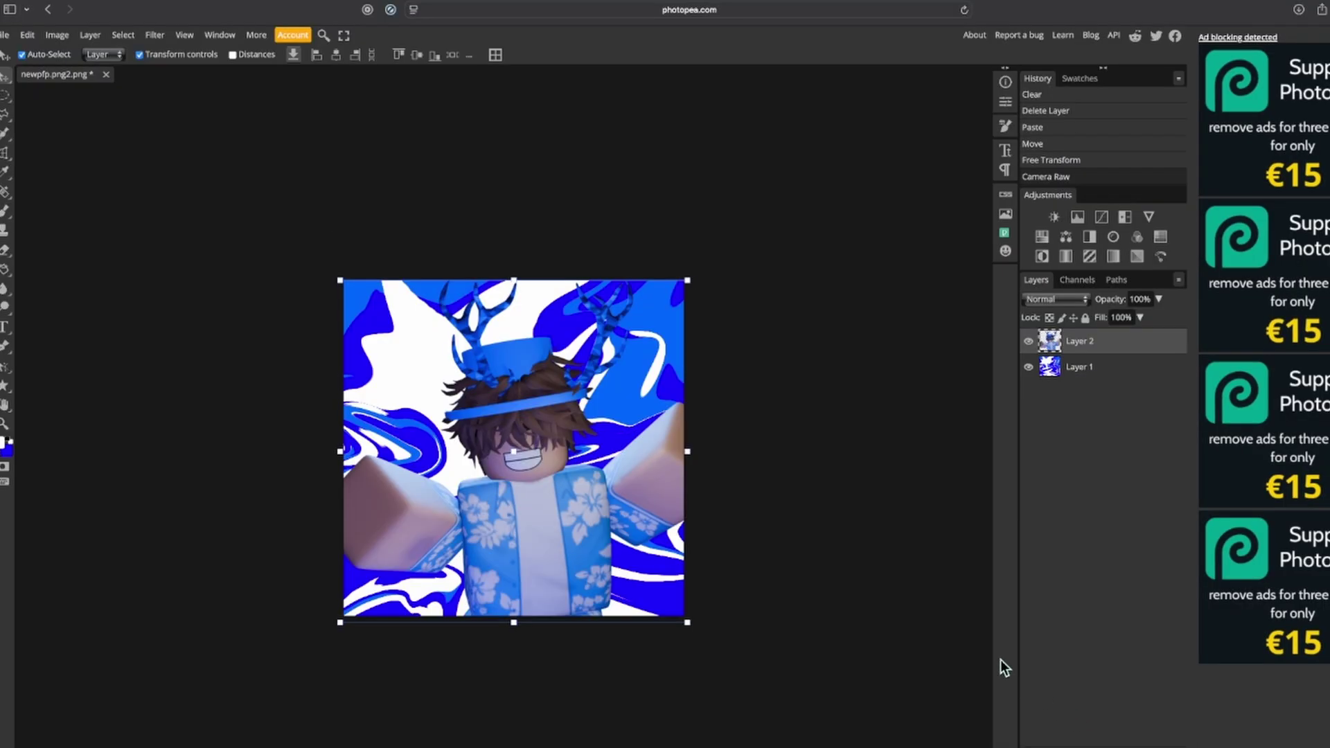
left_click(729, 456)
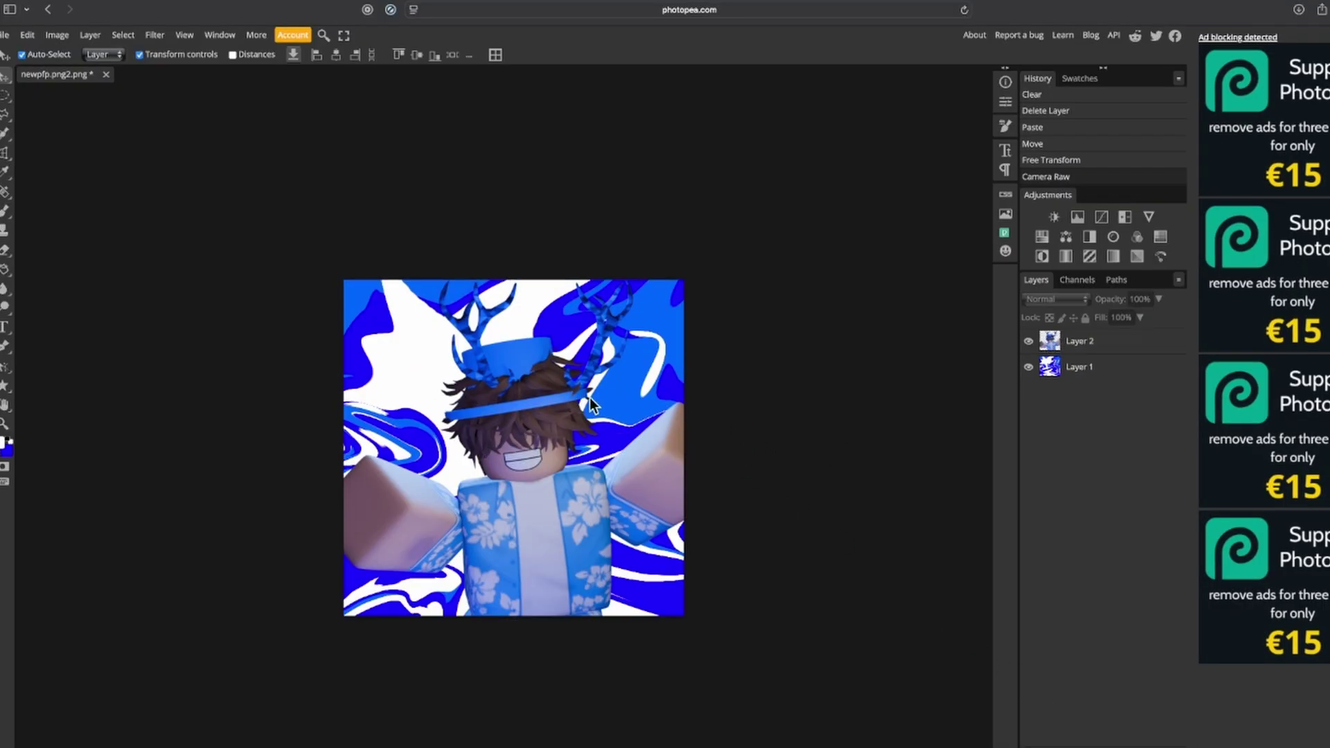
Step: Add a Bevel and Emboss layer style to Layer 2 with the default Inner Bevel settings
left_click(1081, 343)
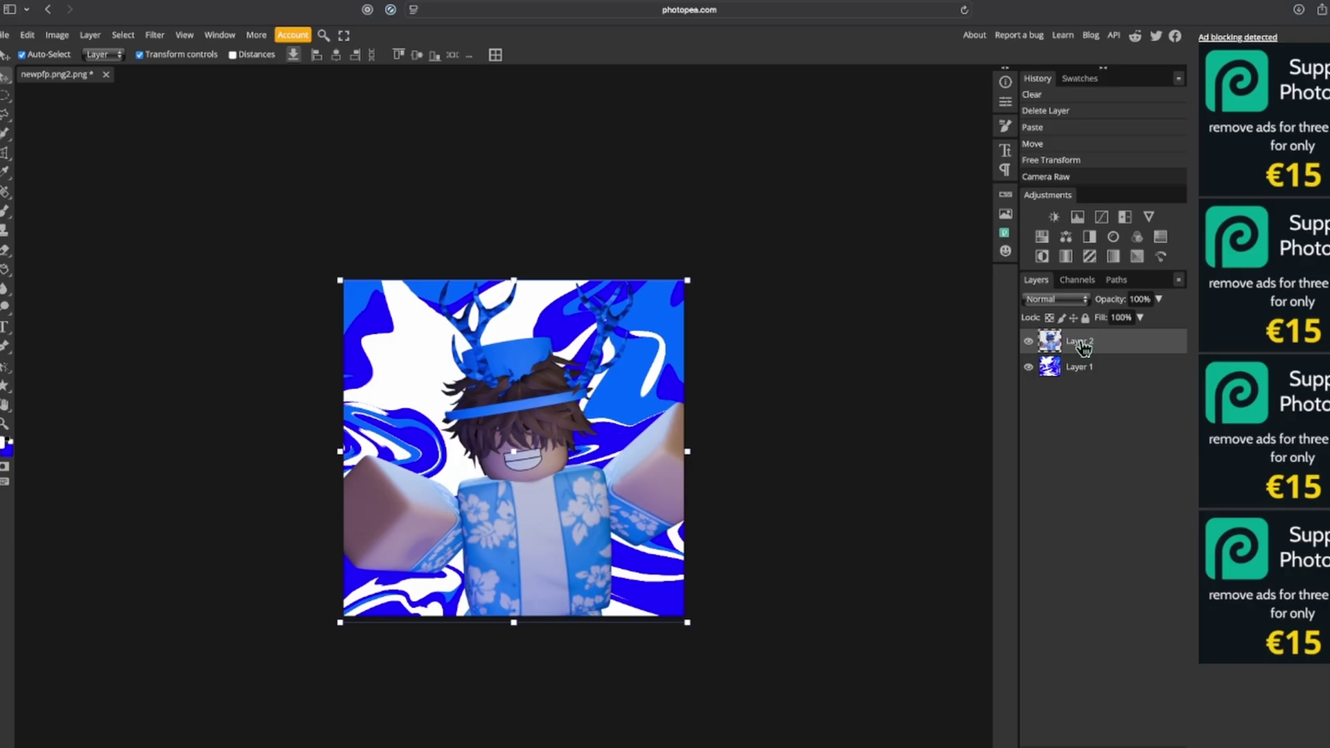
right_click(1081, 343)
left_click(1101, 347)
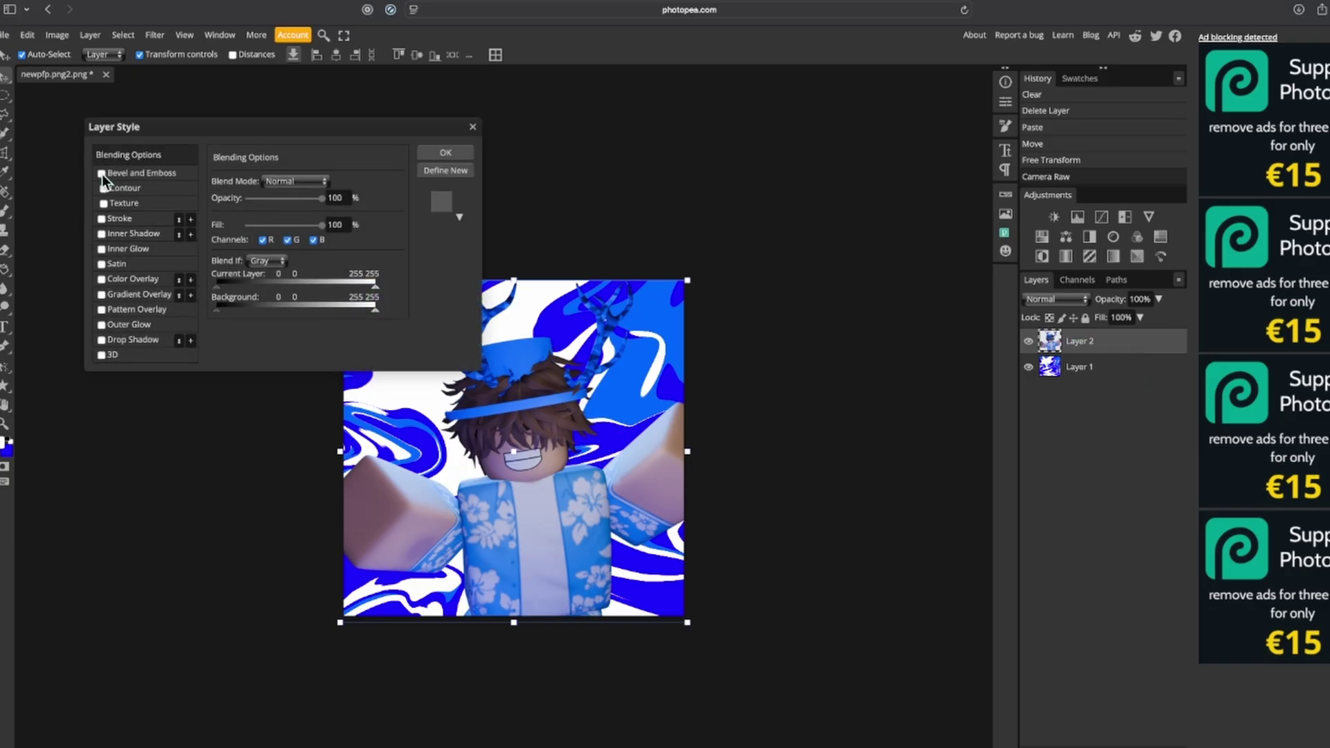
left_click(145, 176)
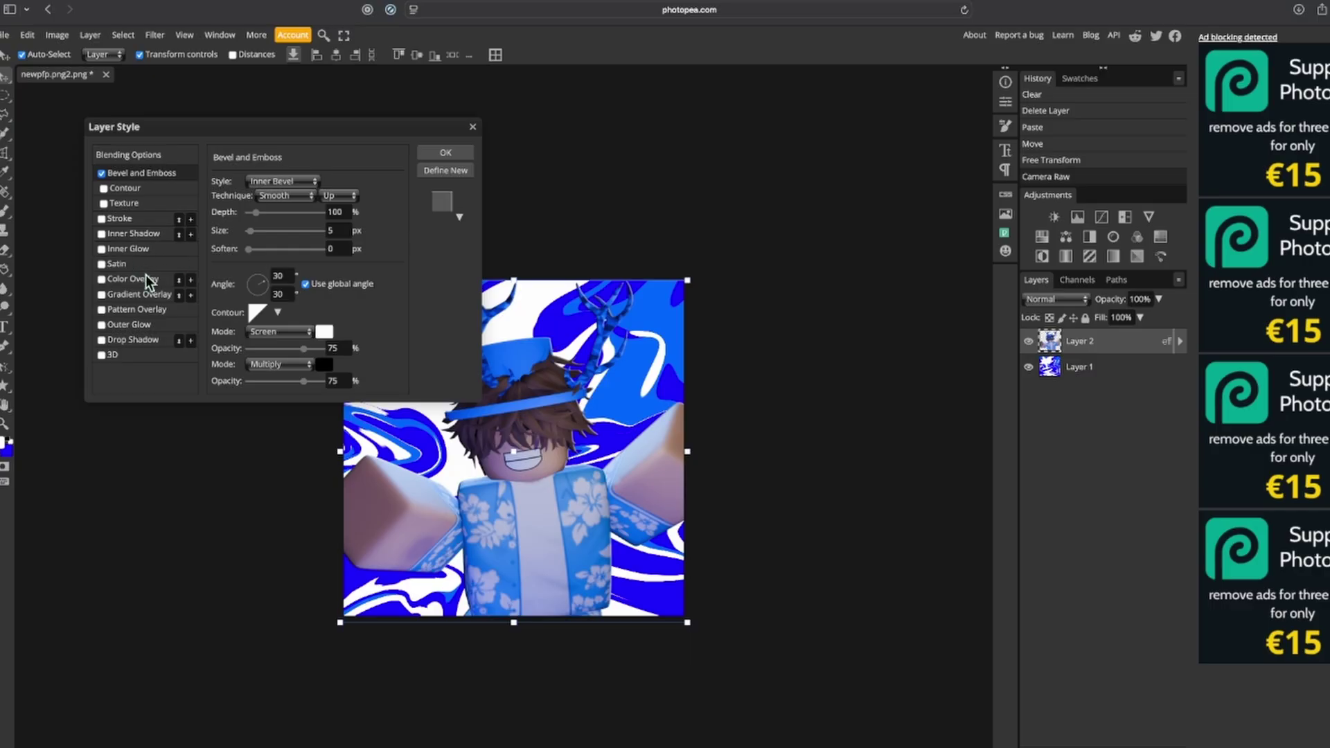
left_click(434, 151)
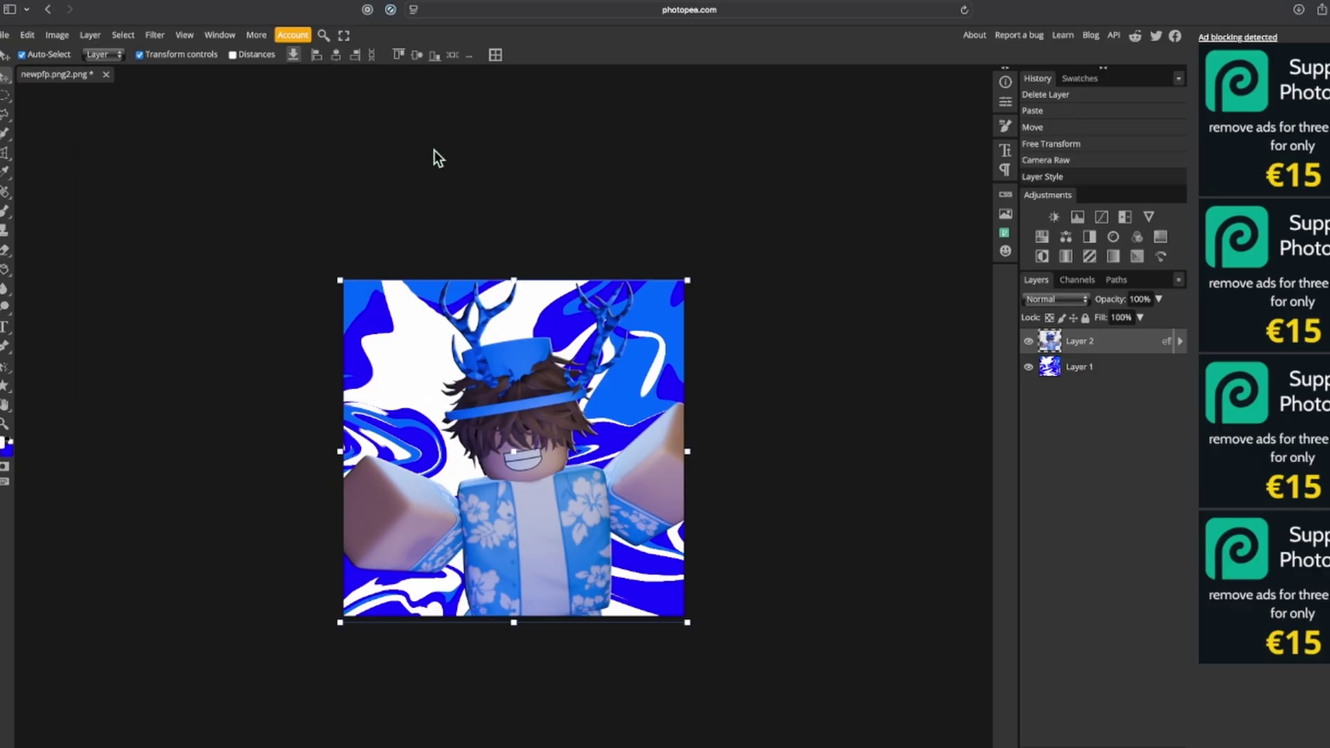
left_click(165, 37)
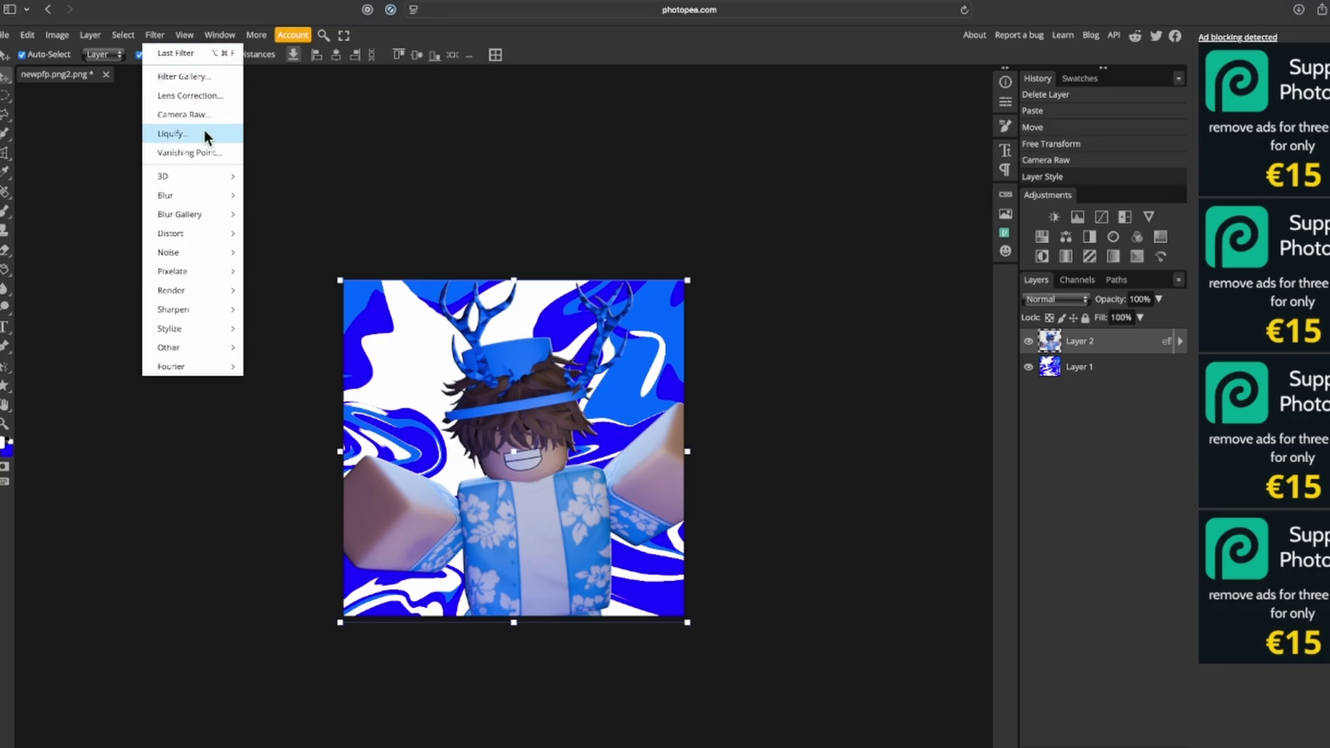
mouse_move(185, 35)
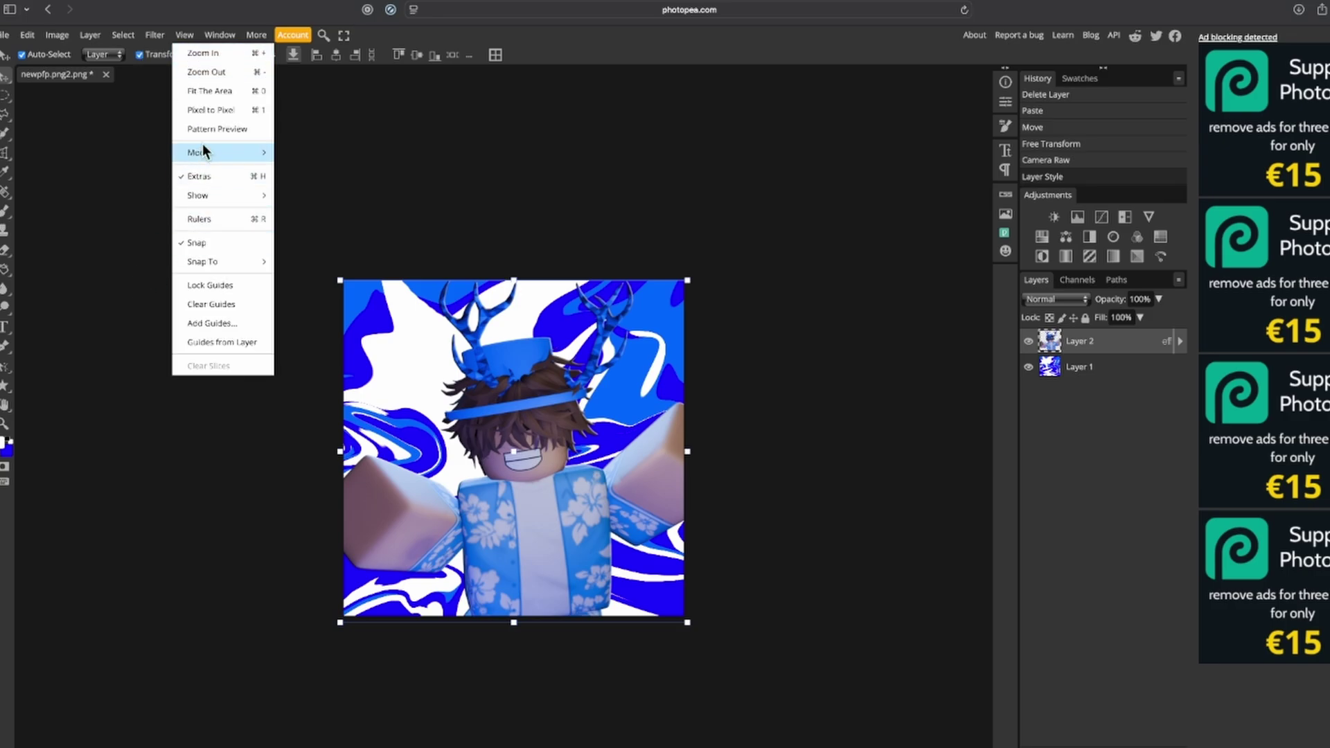
left_click(40, 337)
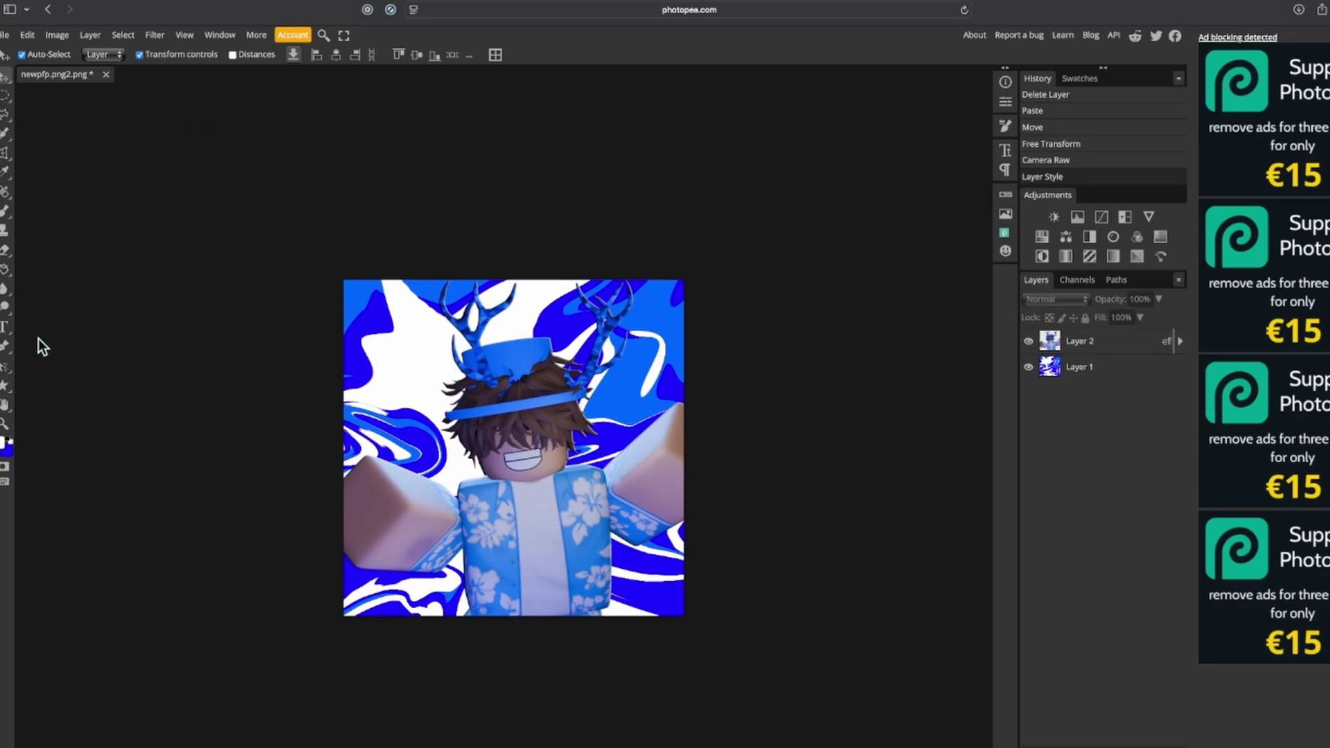
Step: Try an enlarged "tdove" text over the avatar picture and delete its text layer
left_click(6, 328)
left_click(413, 309)
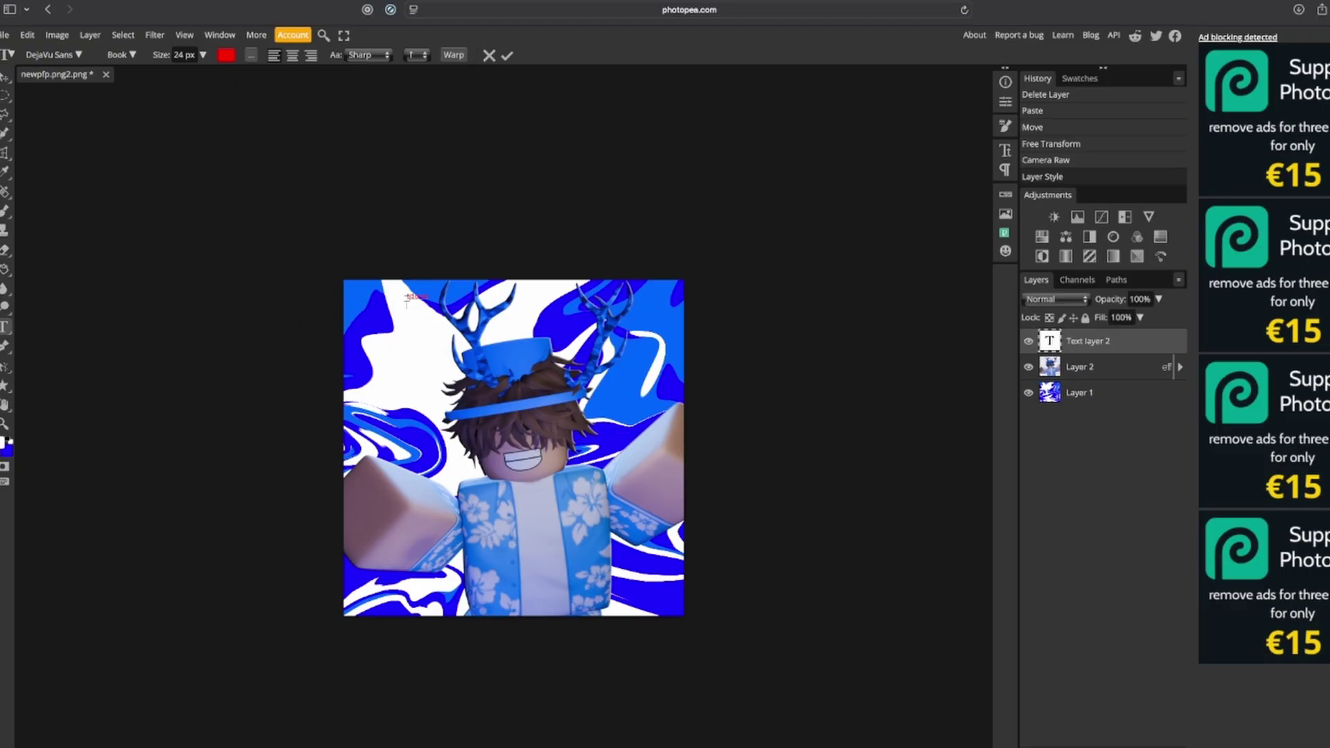
left_click(6, 76)
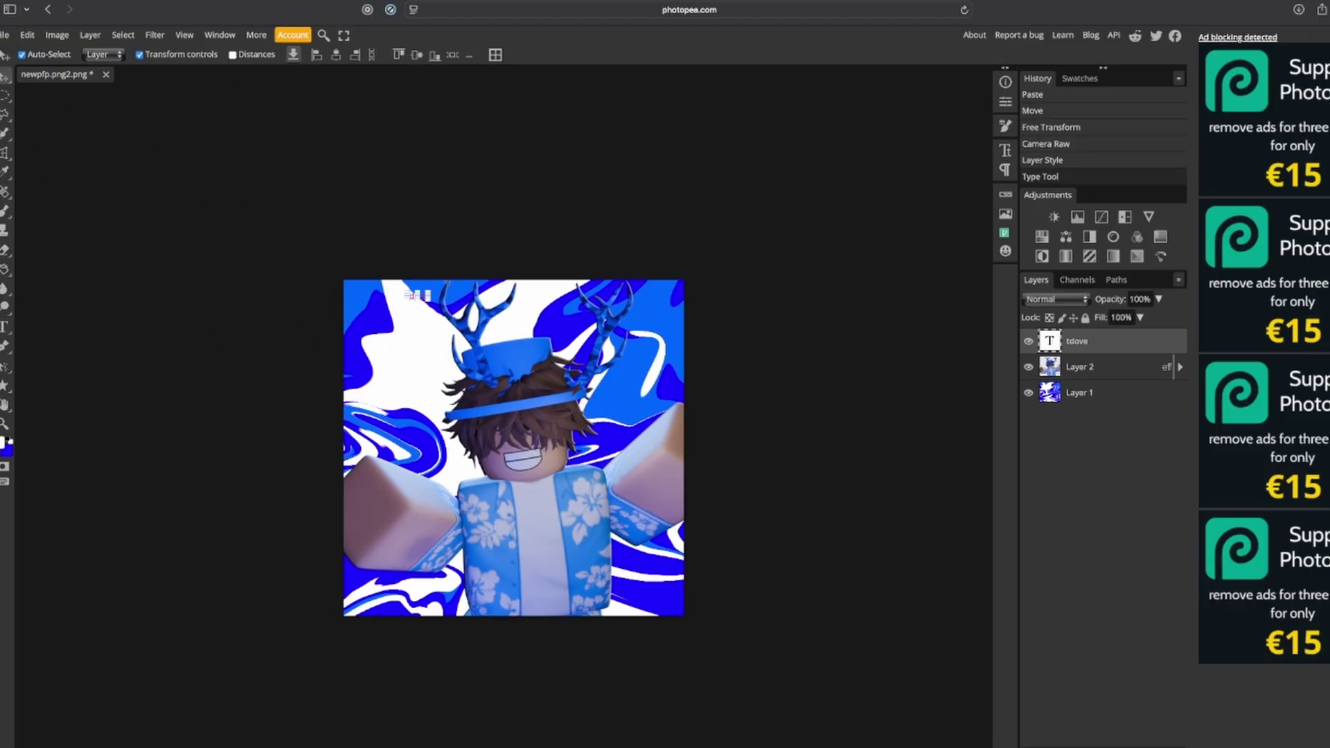
left_click_drag(429, 291, 867, 166)
left_click_drag(708, 227, 609, 346)
key("Return")
key("Delete")
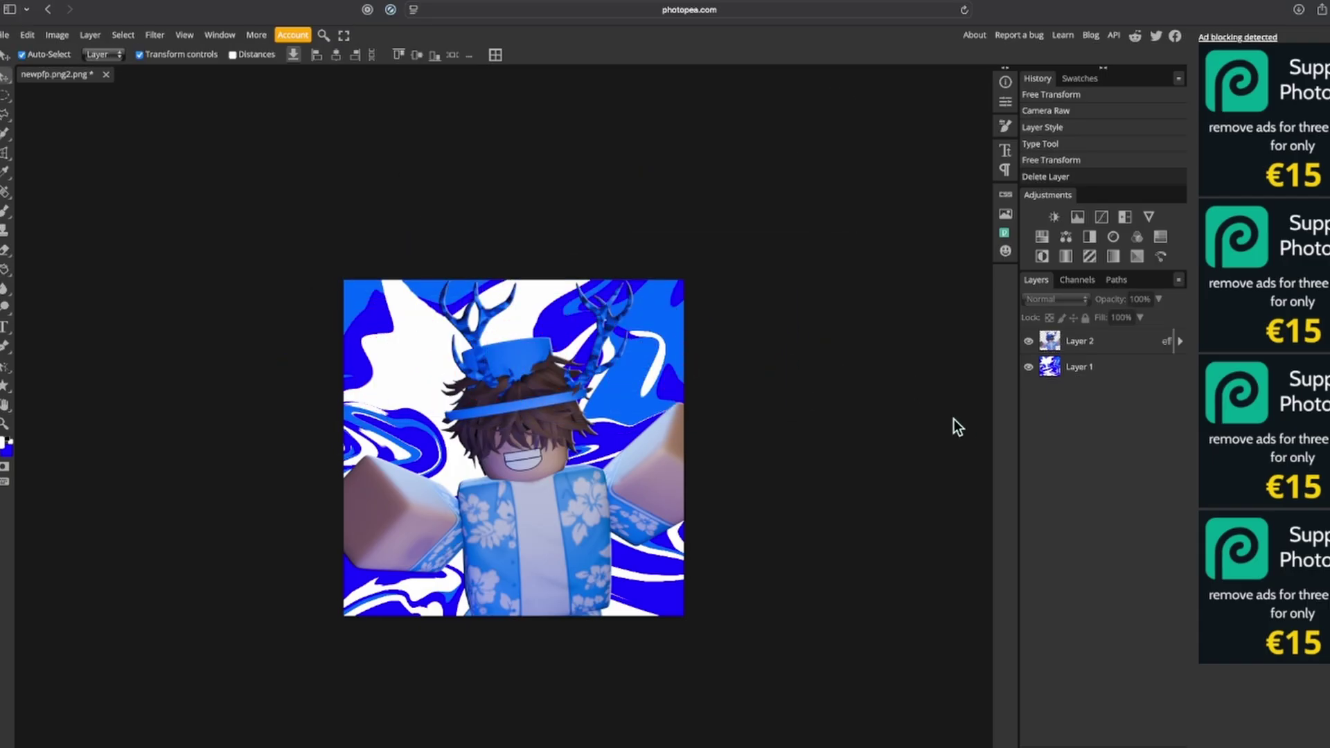
Step: Nudge the avatar on Layer 2 slightly to the left over the background
left_click(1084, 342)
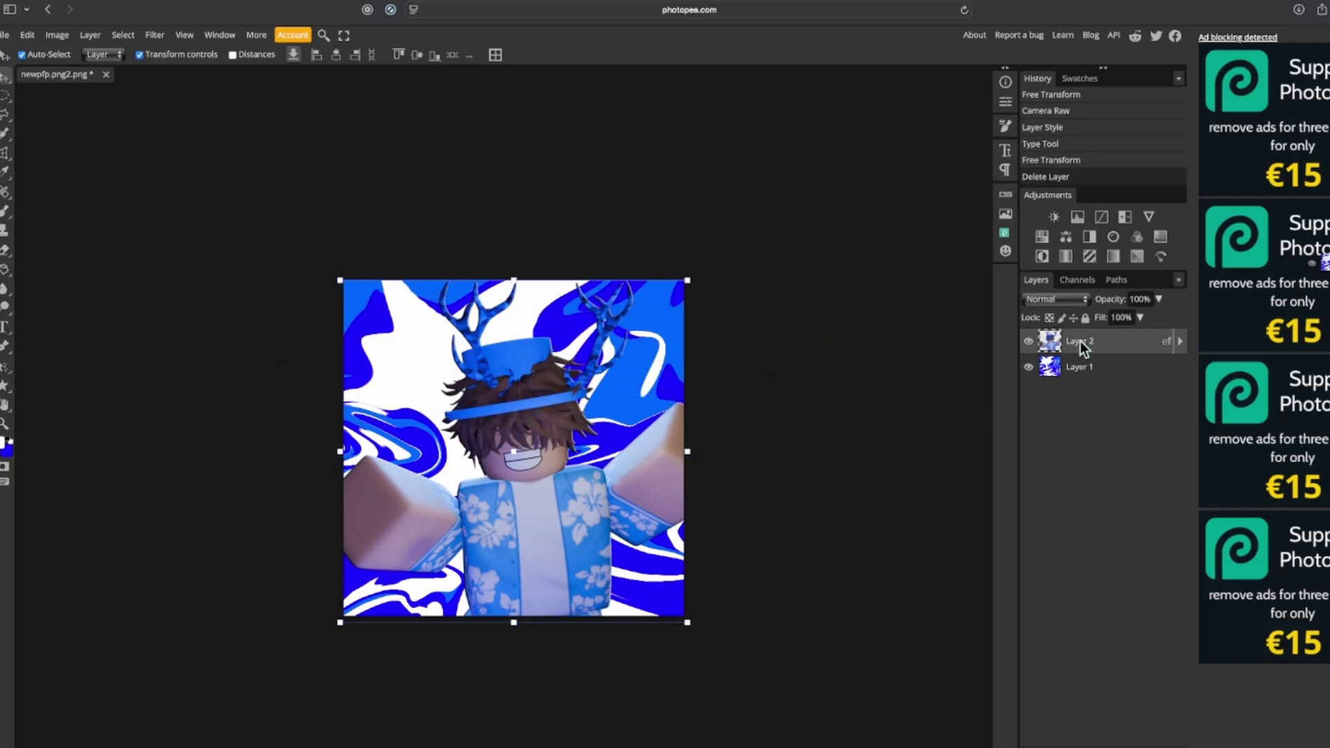
left_click(1077, 361)
left_click(1084, 340)
left_click_drag(670, 452, 668, 452)
left_click(817, 405)
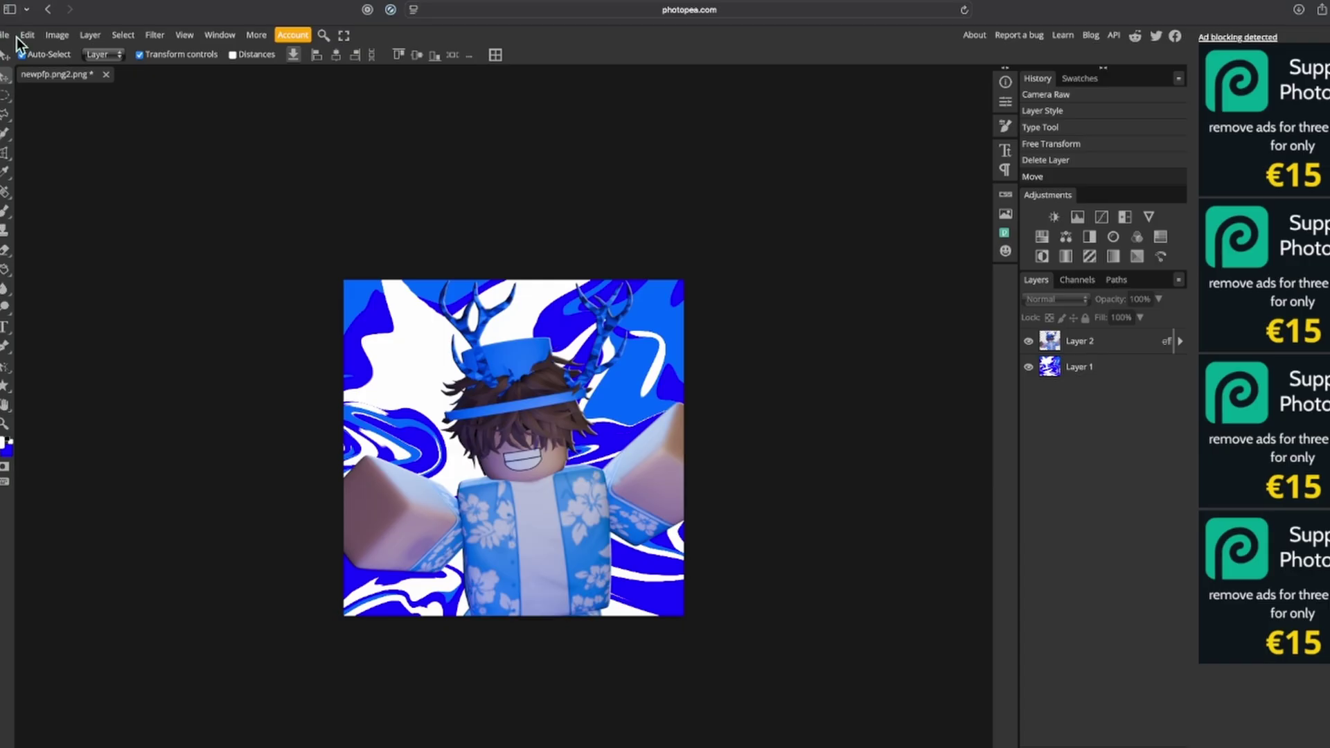
Step: Start a PNG export of the picture and keep the quality at 100%
left_click(5, 35)
mouse_move(42, 219)
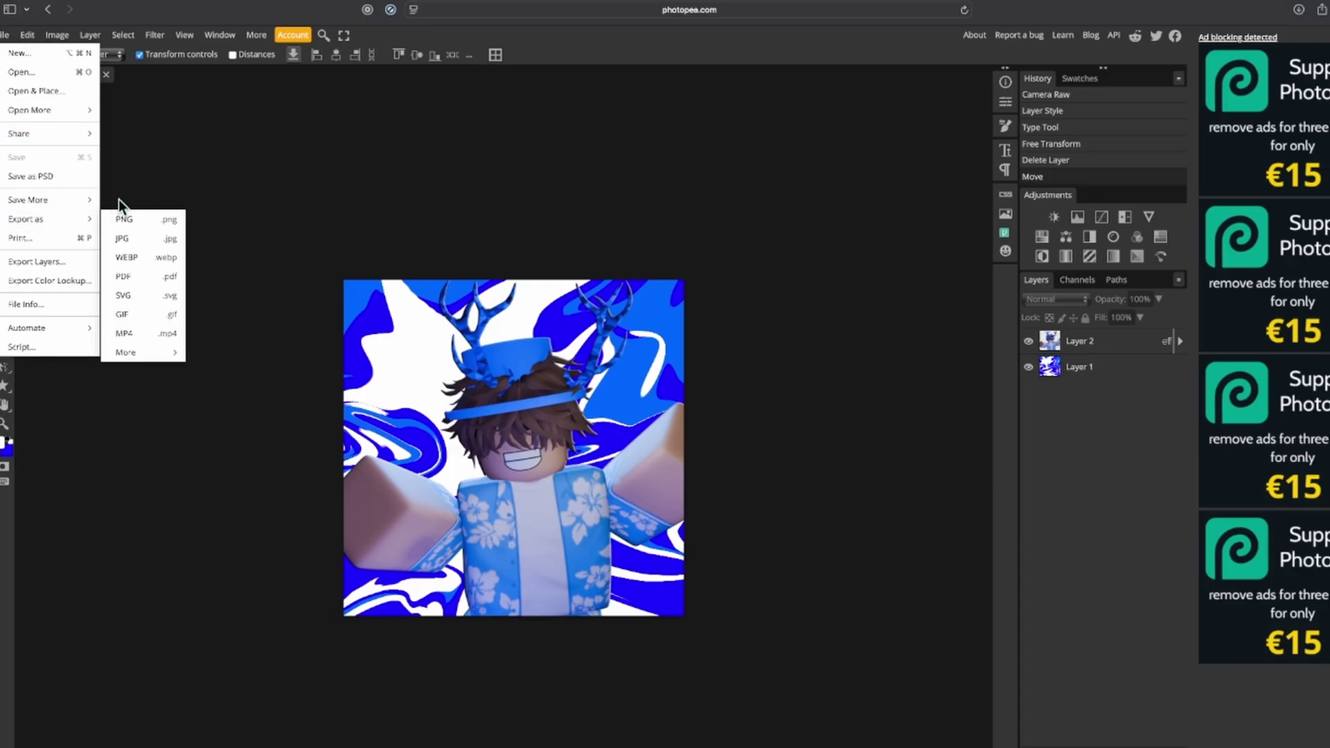
left_click(148, 223)
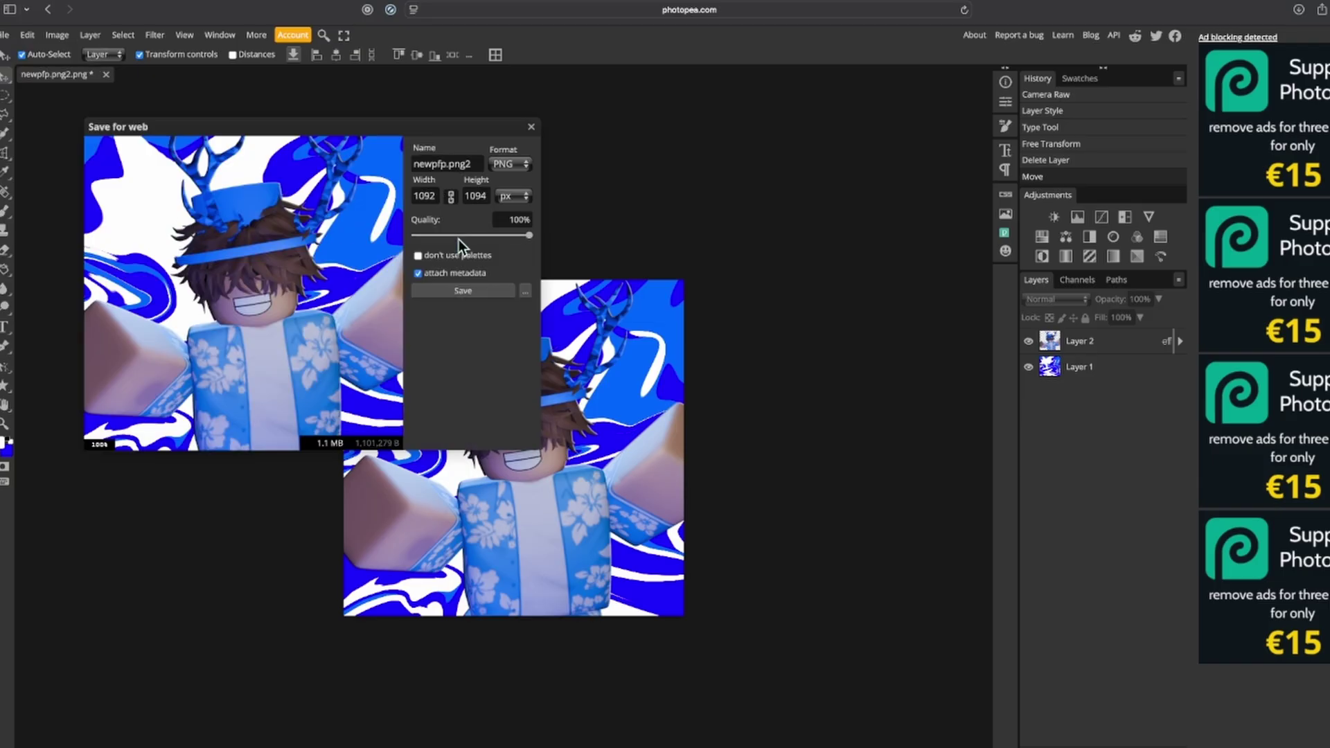
left_click_drag(458, 239, 295, 239)
left_click_drag(415, 236, 978, 211)
left_click_drag(2, 262, 1, 197)
left_click(509, 169)
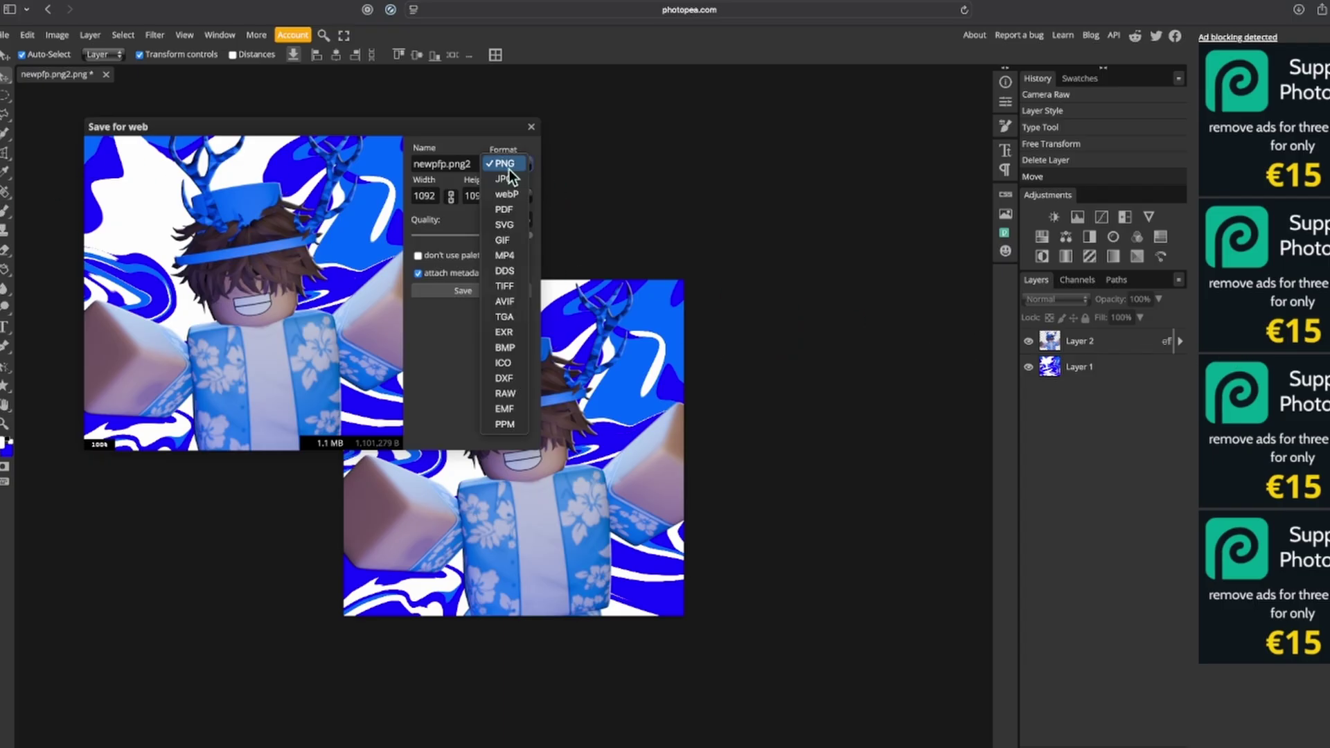
left_click(438, 219)
Step: Enter 800 px for the export width and 800 px for the height
left_click_drag(437, 197, 366, 201)
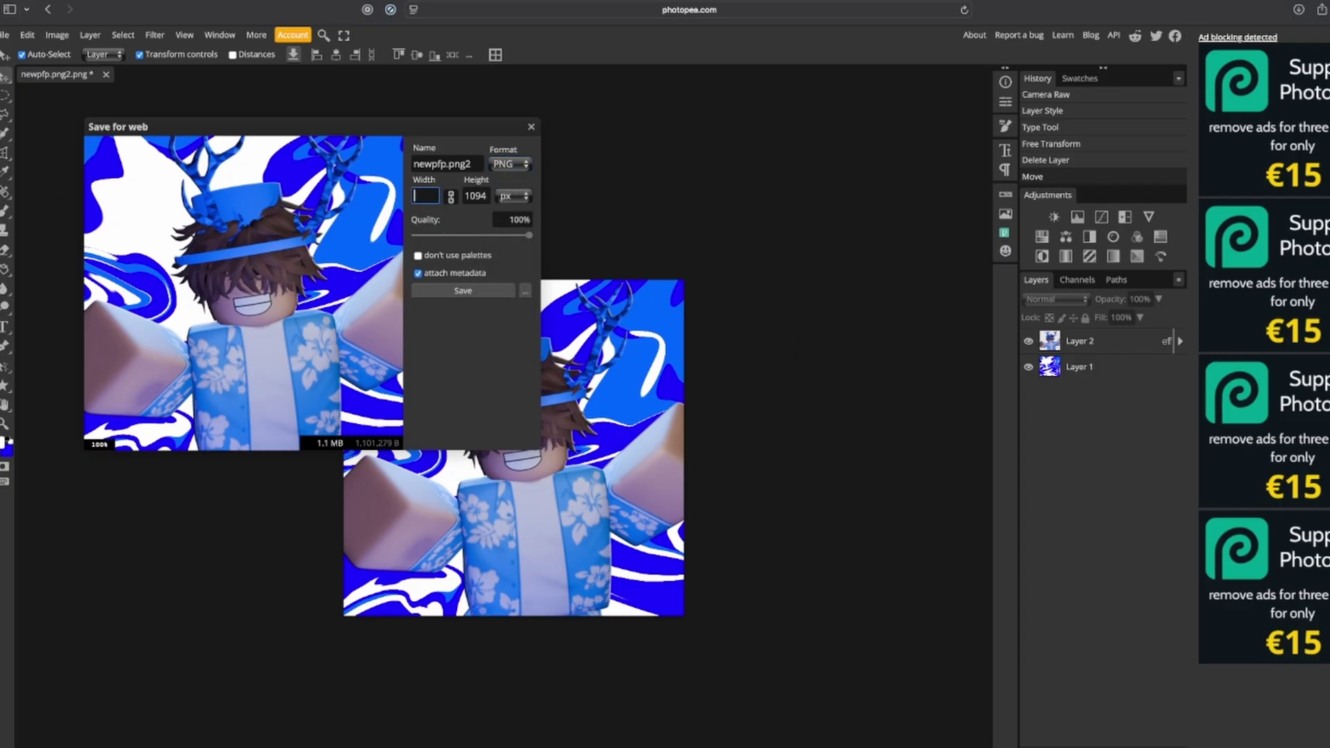
type("0")
type("800")
key("Return")
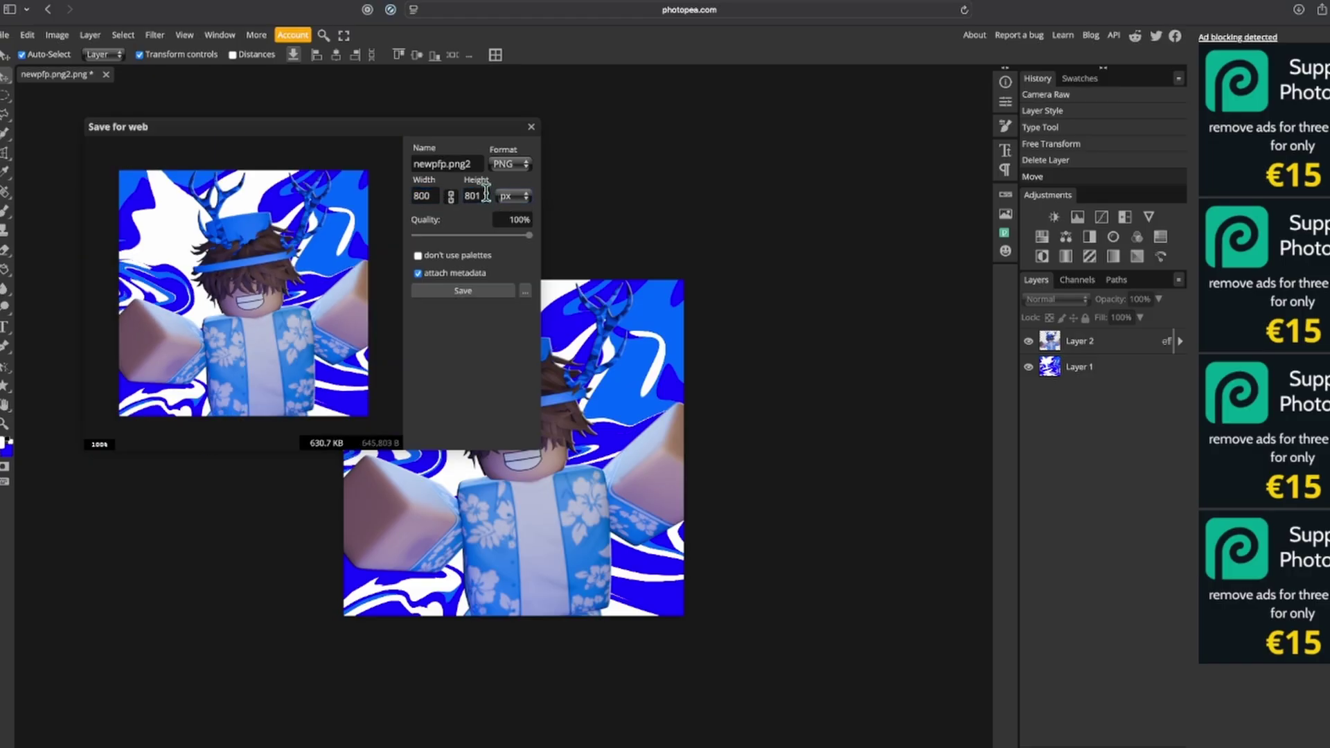
left_click(484, 195)
key("BackSpace")
type("0")
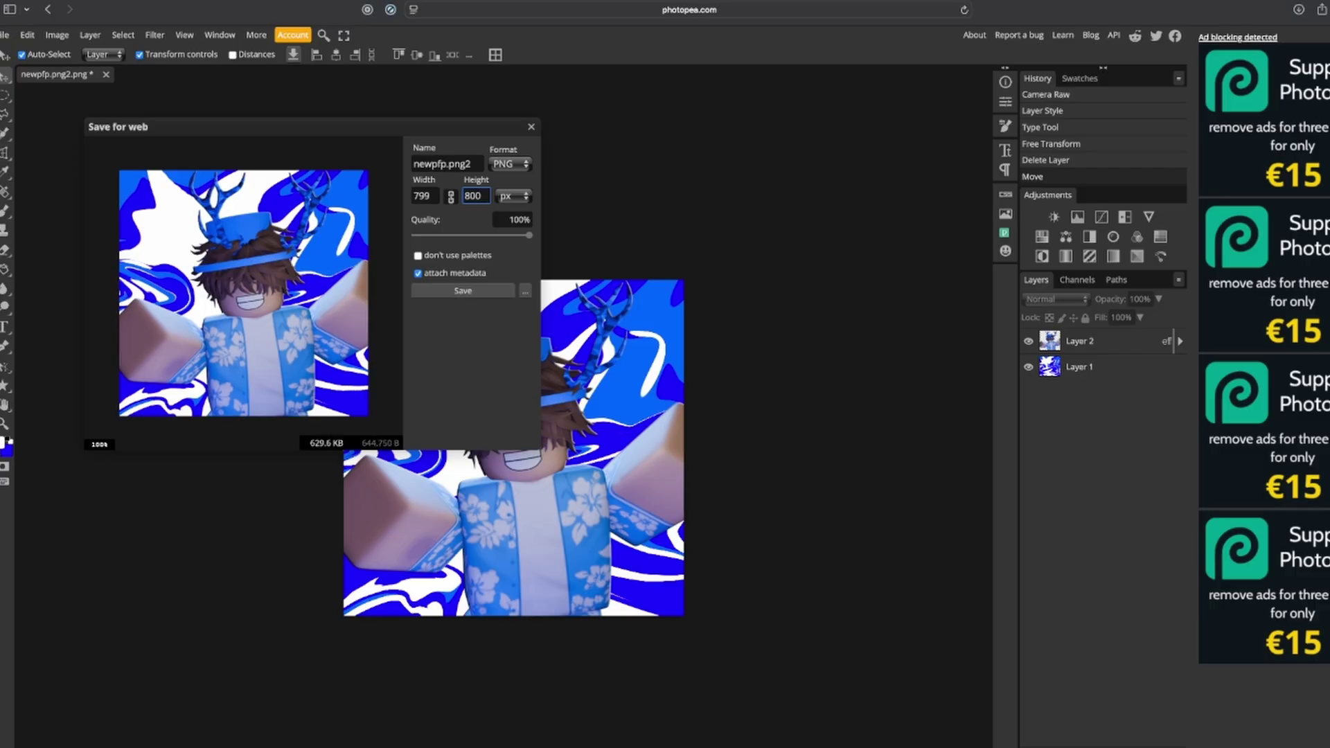
Step: Save the PNG, allowing downloads from photopea.com, and open the downloaded file newpfp.png2-2.png
left_click(463, 293)
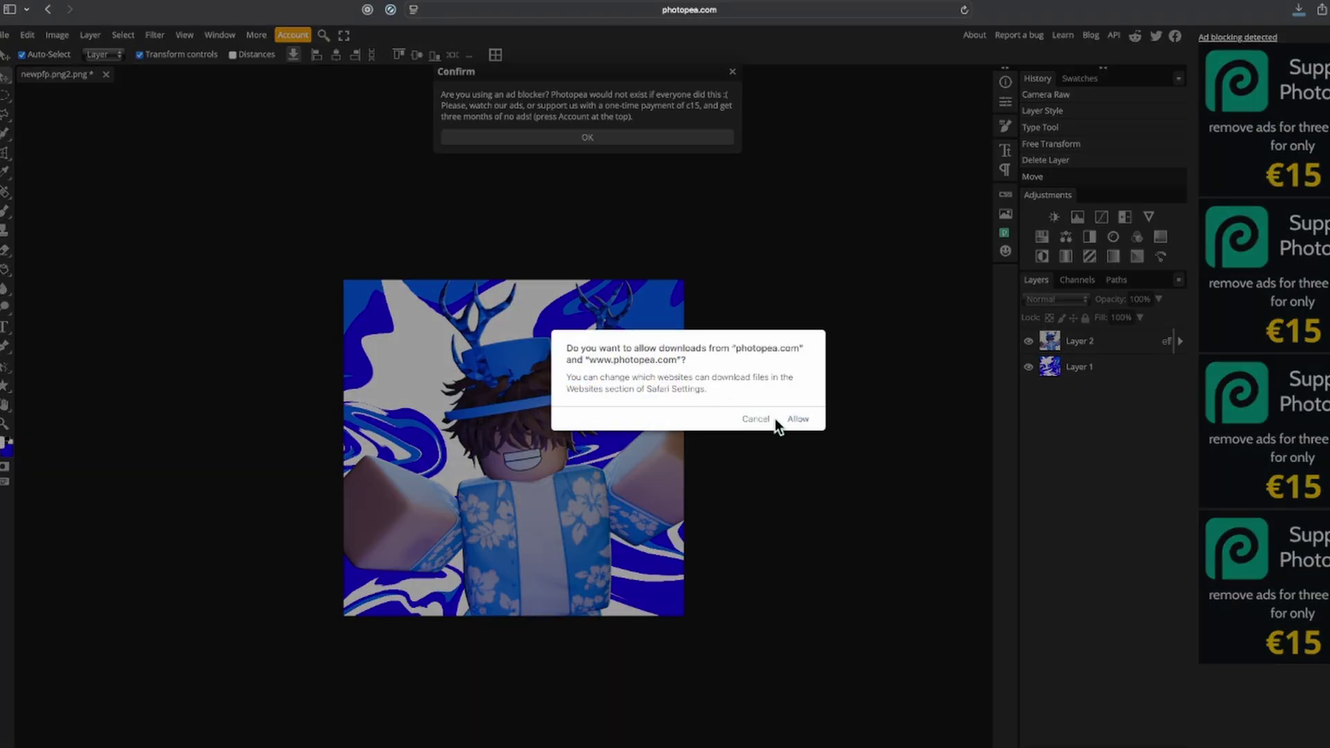
left_click(798, 420)
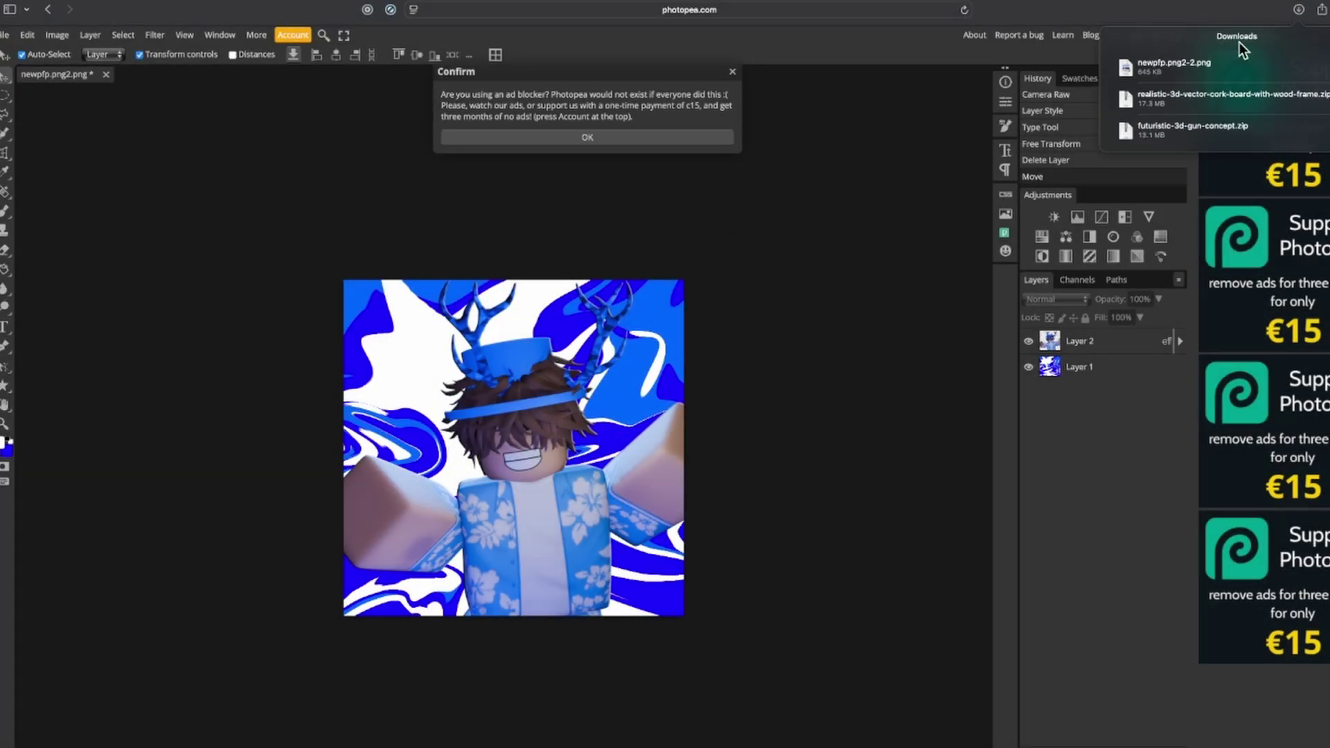
double_click(1185, 64)
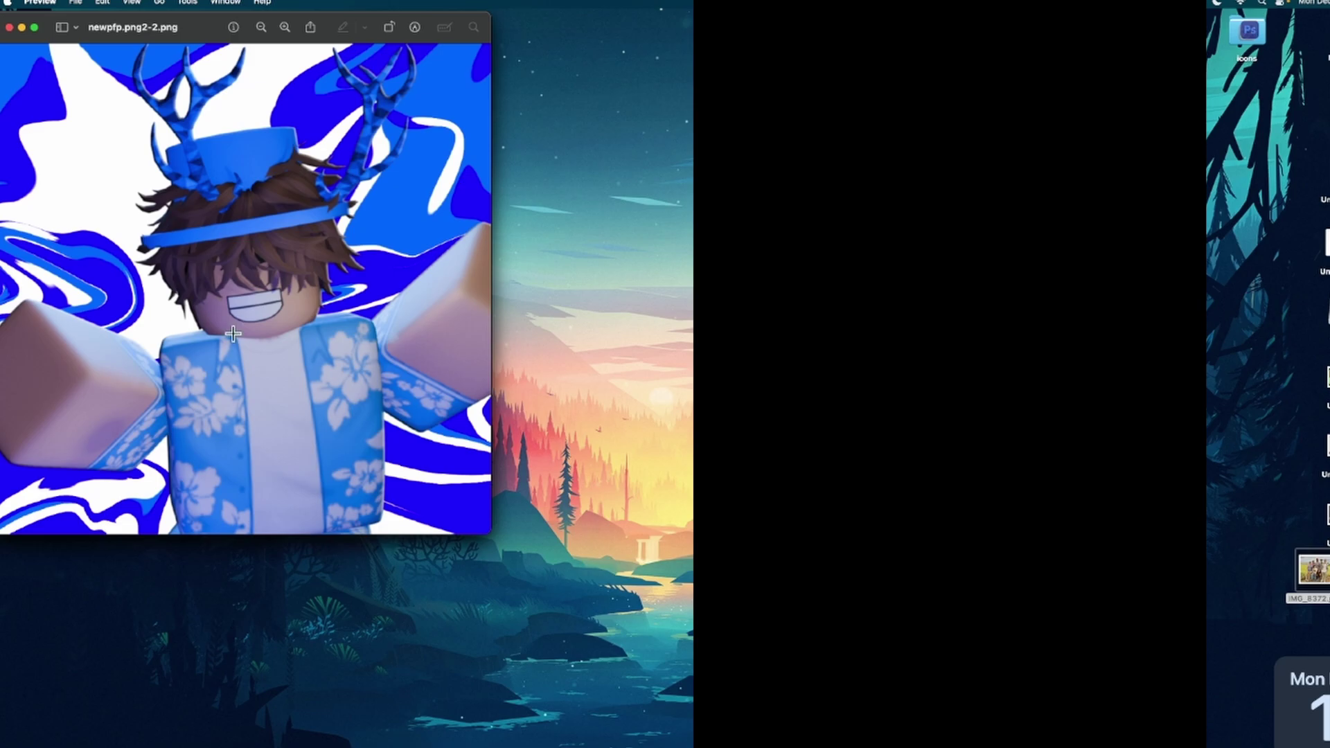